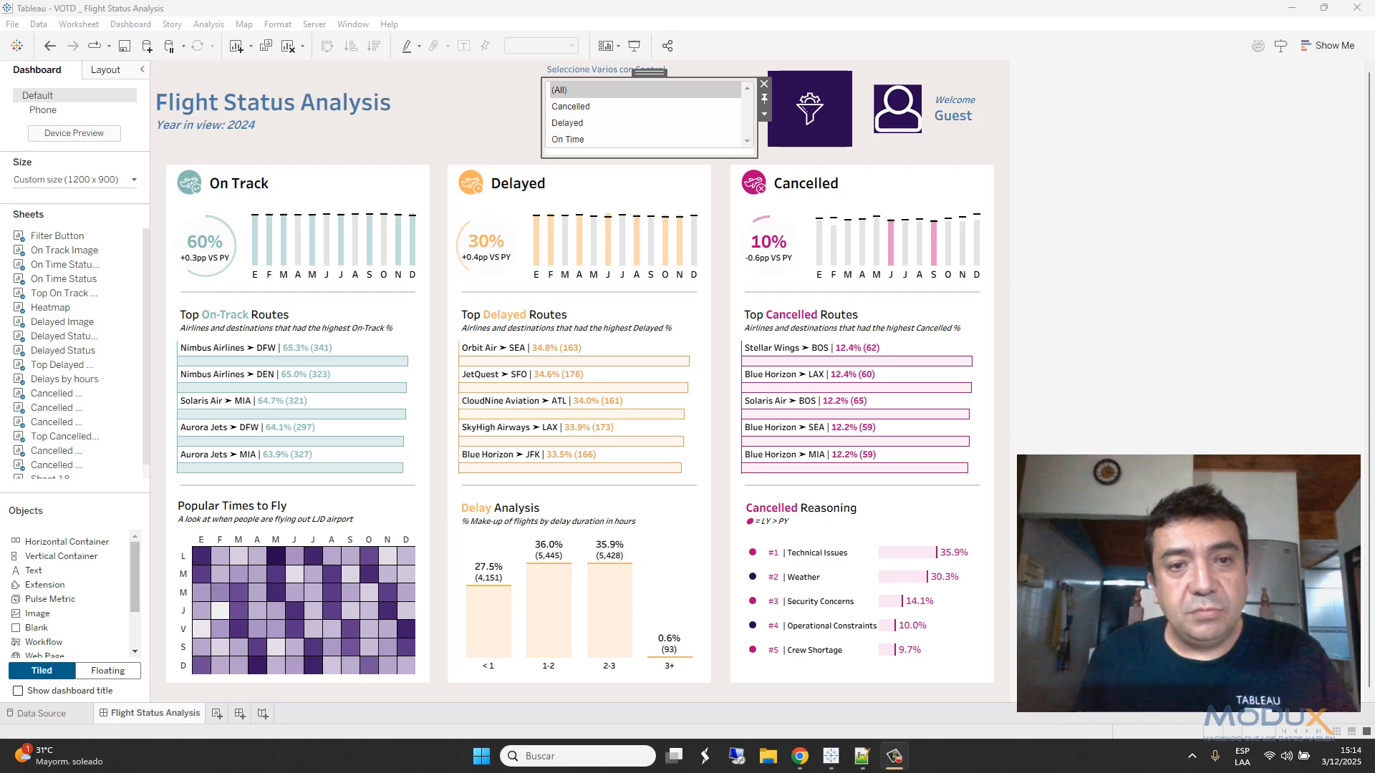
- Preview Cancelled, then Cancelled and Delayed, restore (All) panels, and switch to the browser dashboard
click(584, 113)
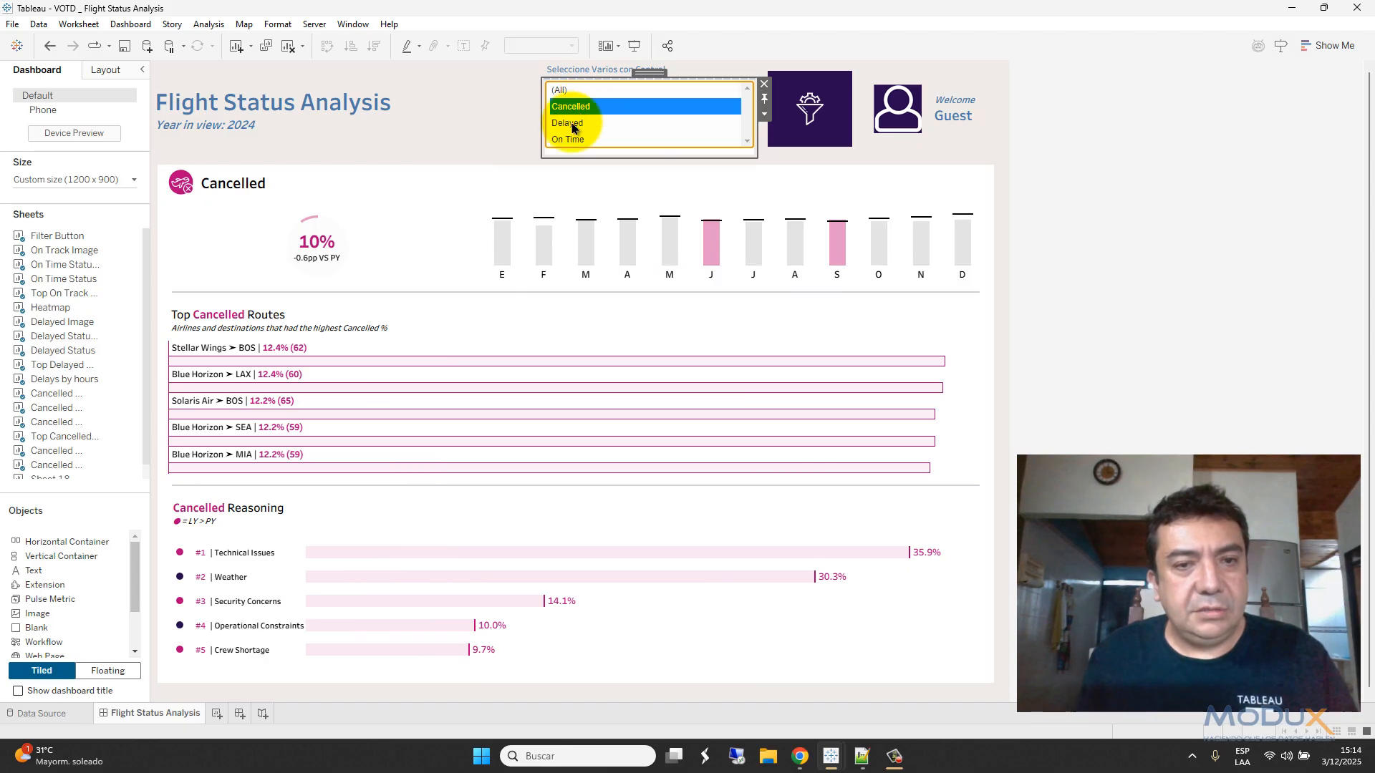
ctrl+click(572, 126)
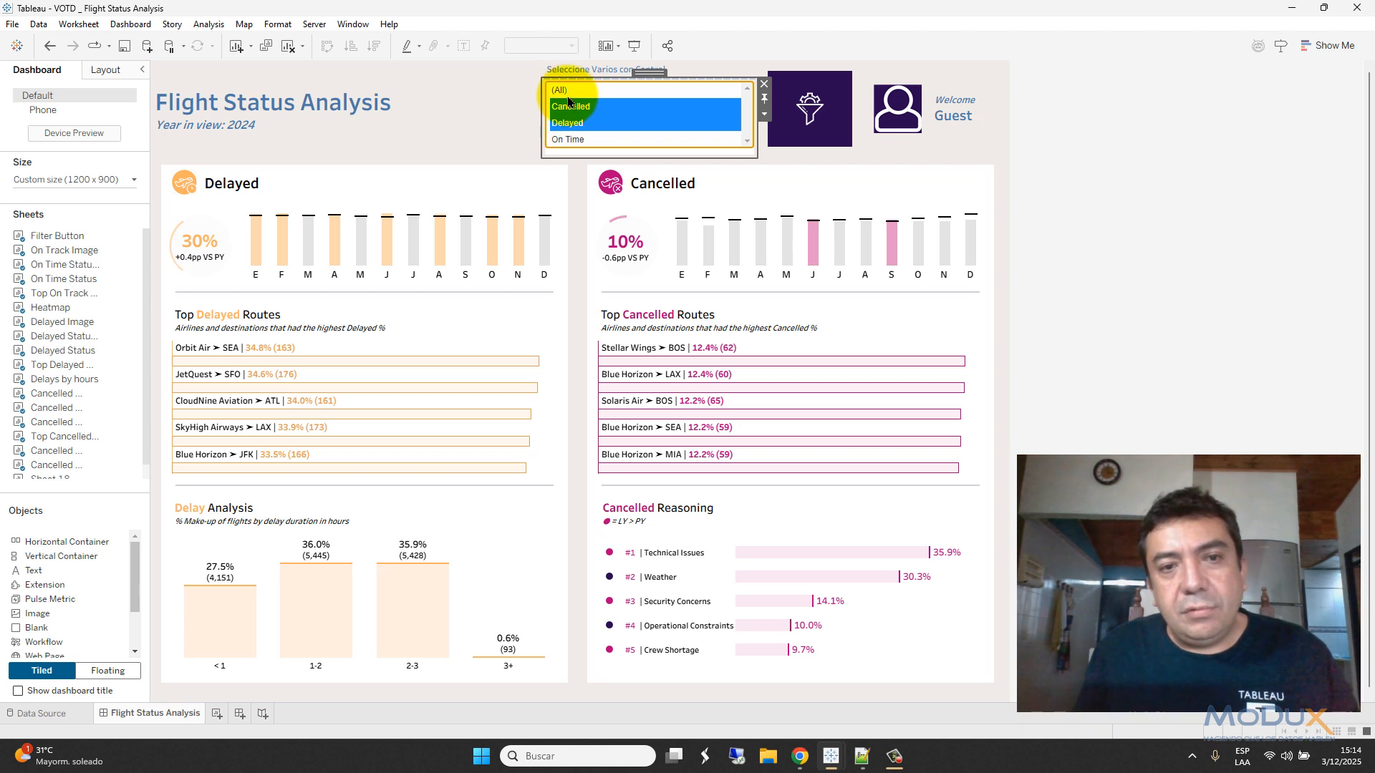
click(559, 91)
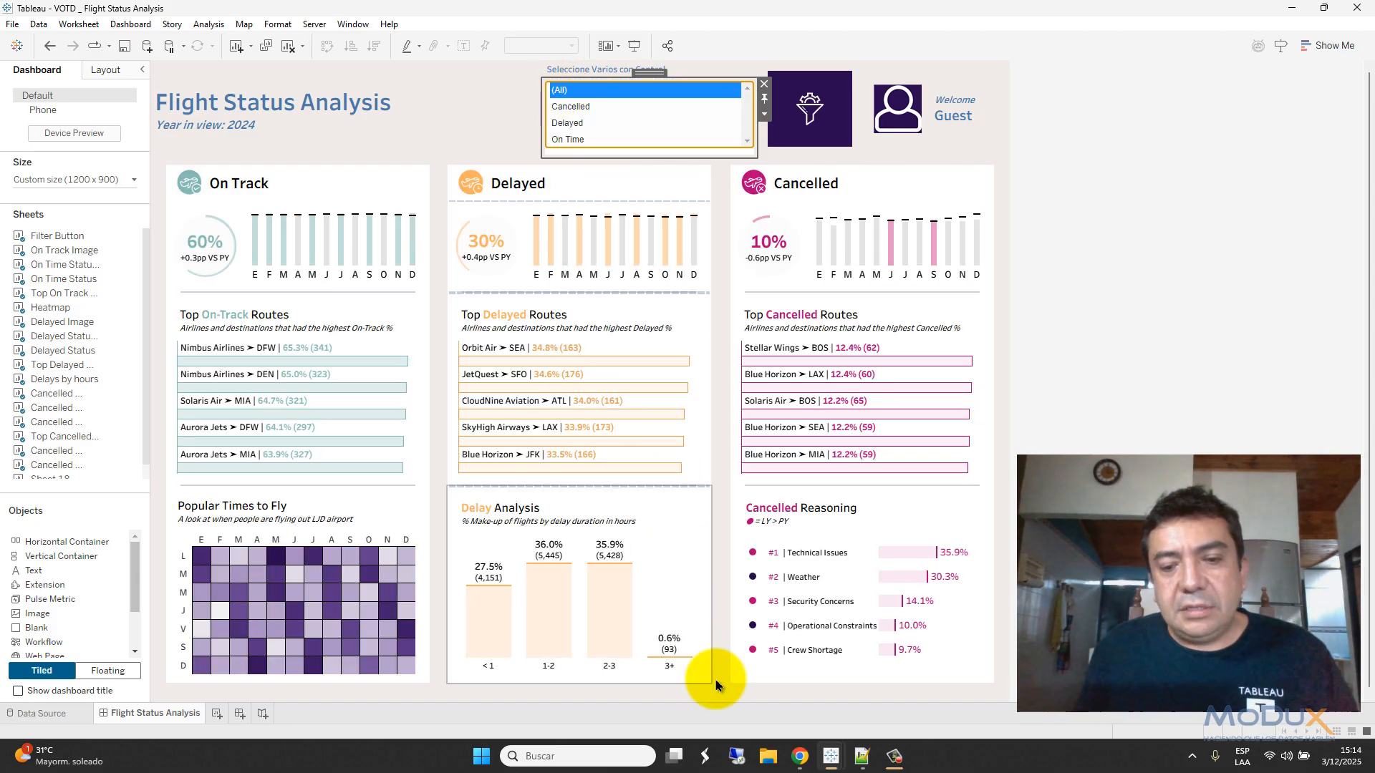
mouse_move(801, 757)
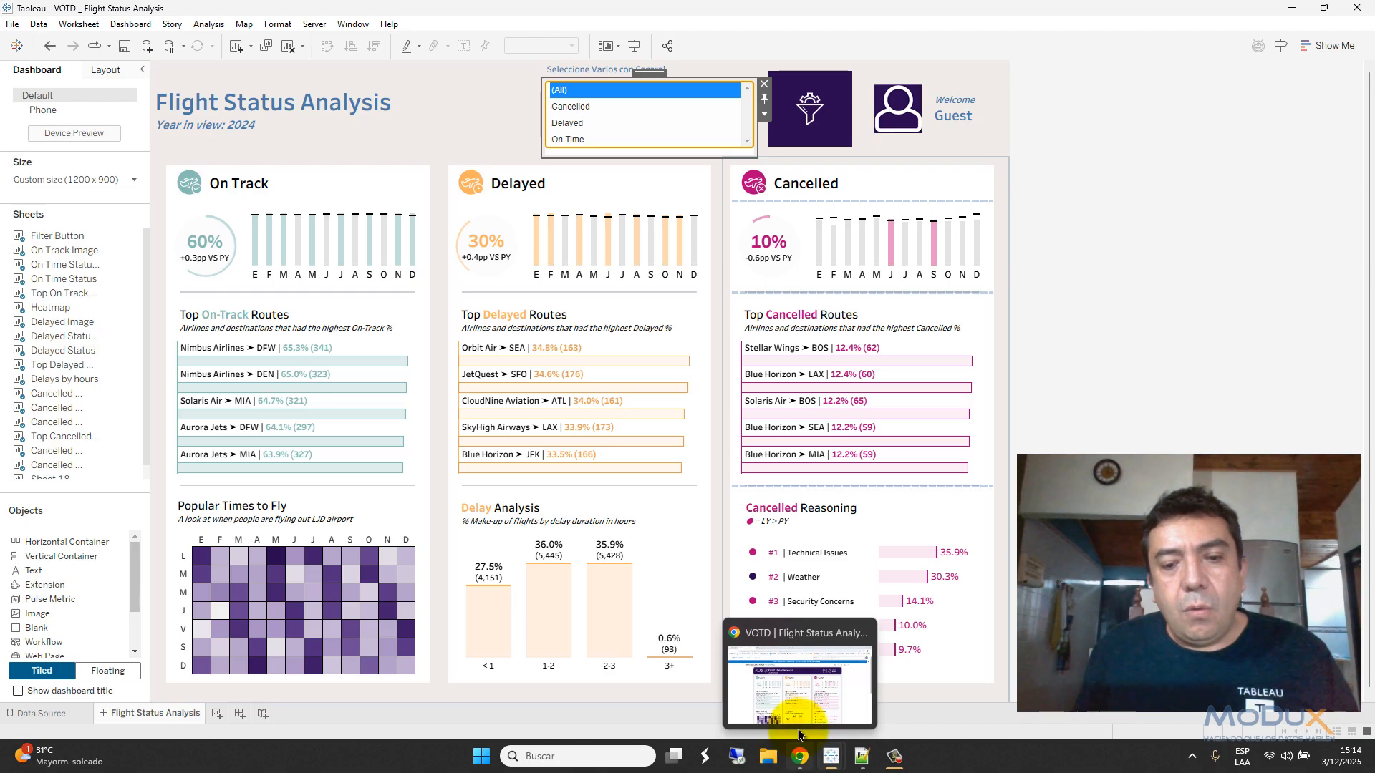
click(795, 702)
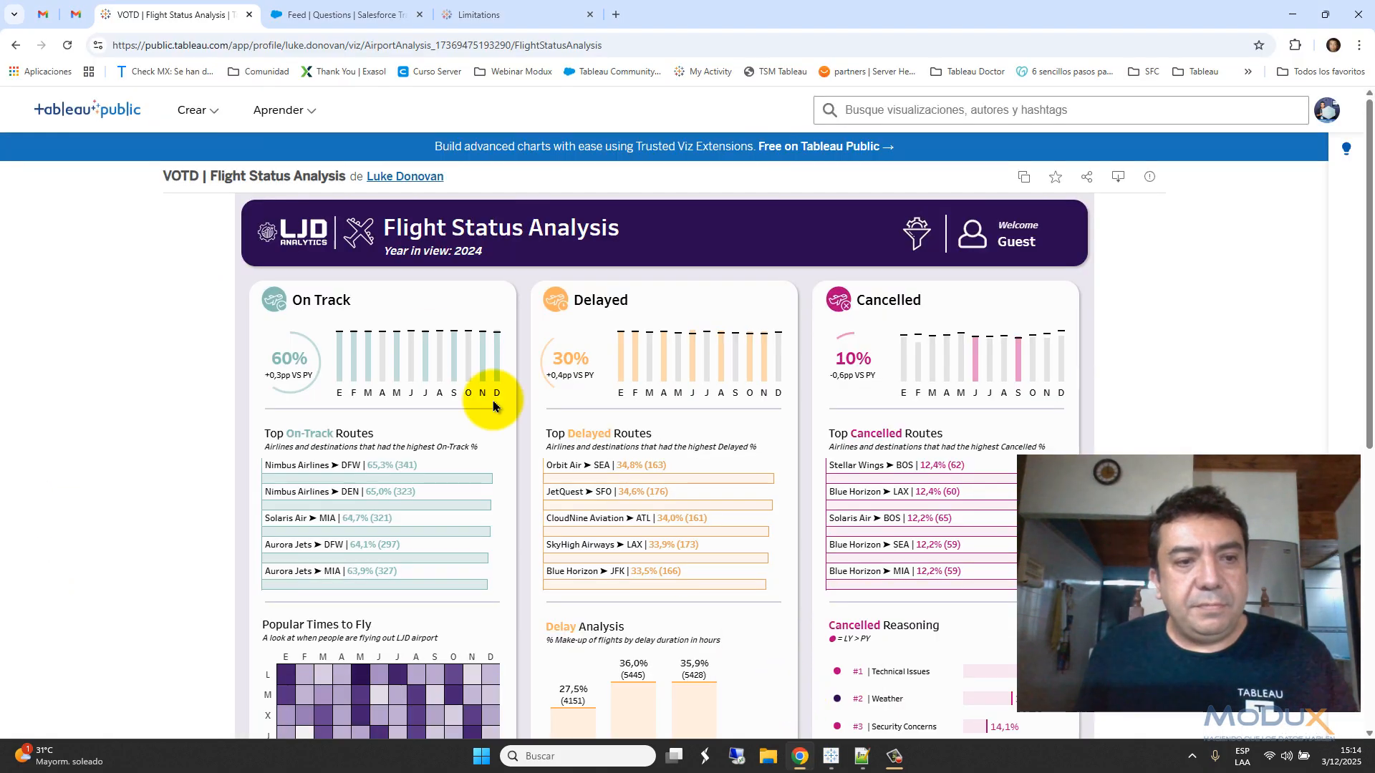
mouse_move(430, 179)
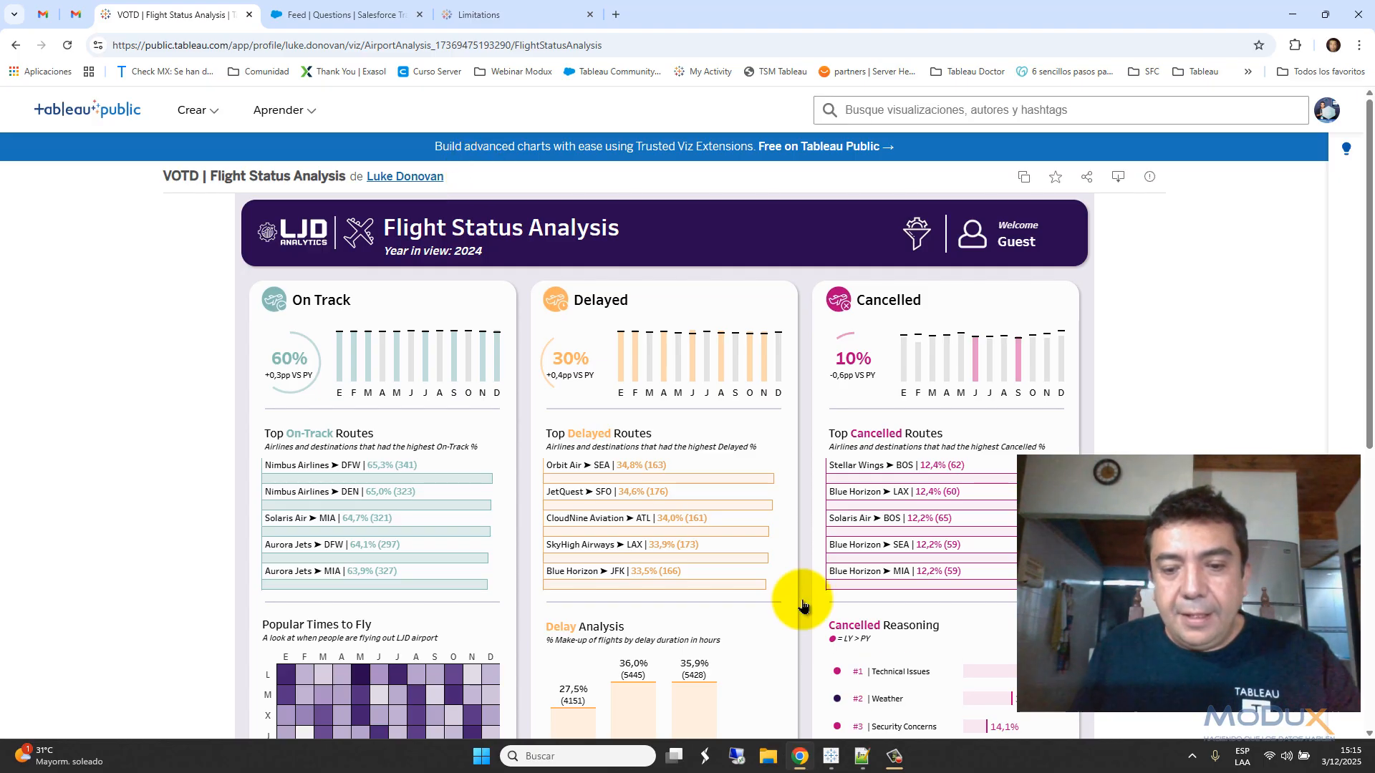
- Create a String parameter named DZV Parameter whose current value is cleared to empty
mouse_move(831, 754)
click(768, 712)
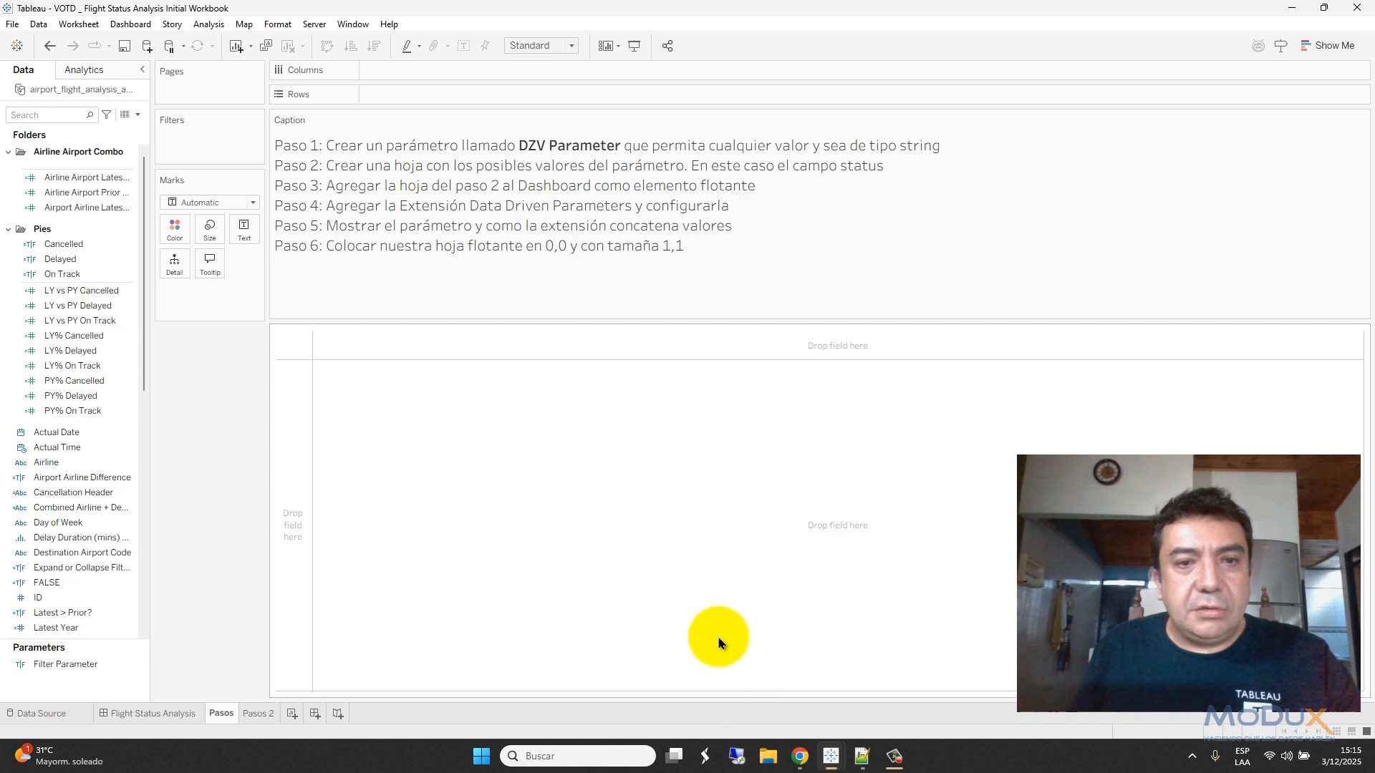
click(138, 116)
click(101, 140)
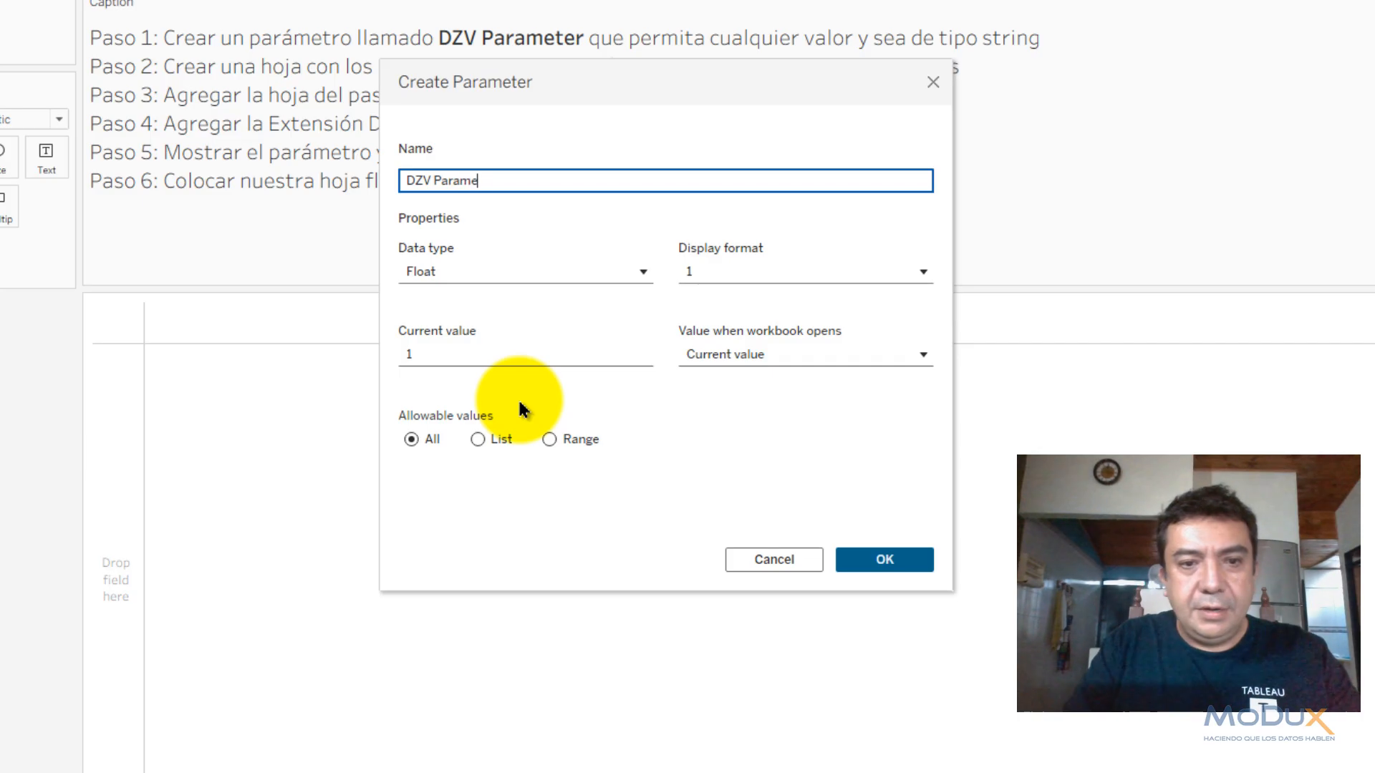
click(426, 270)
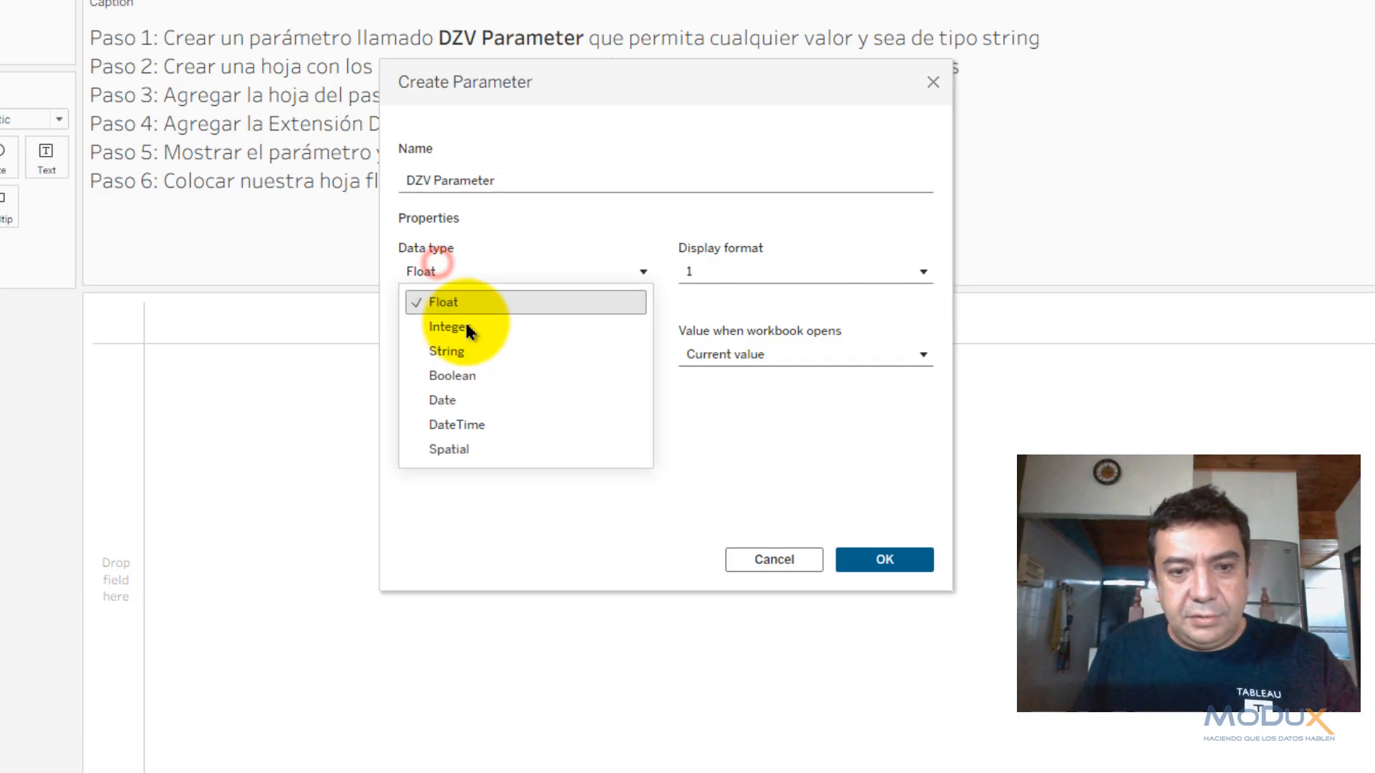
click(466, 352)
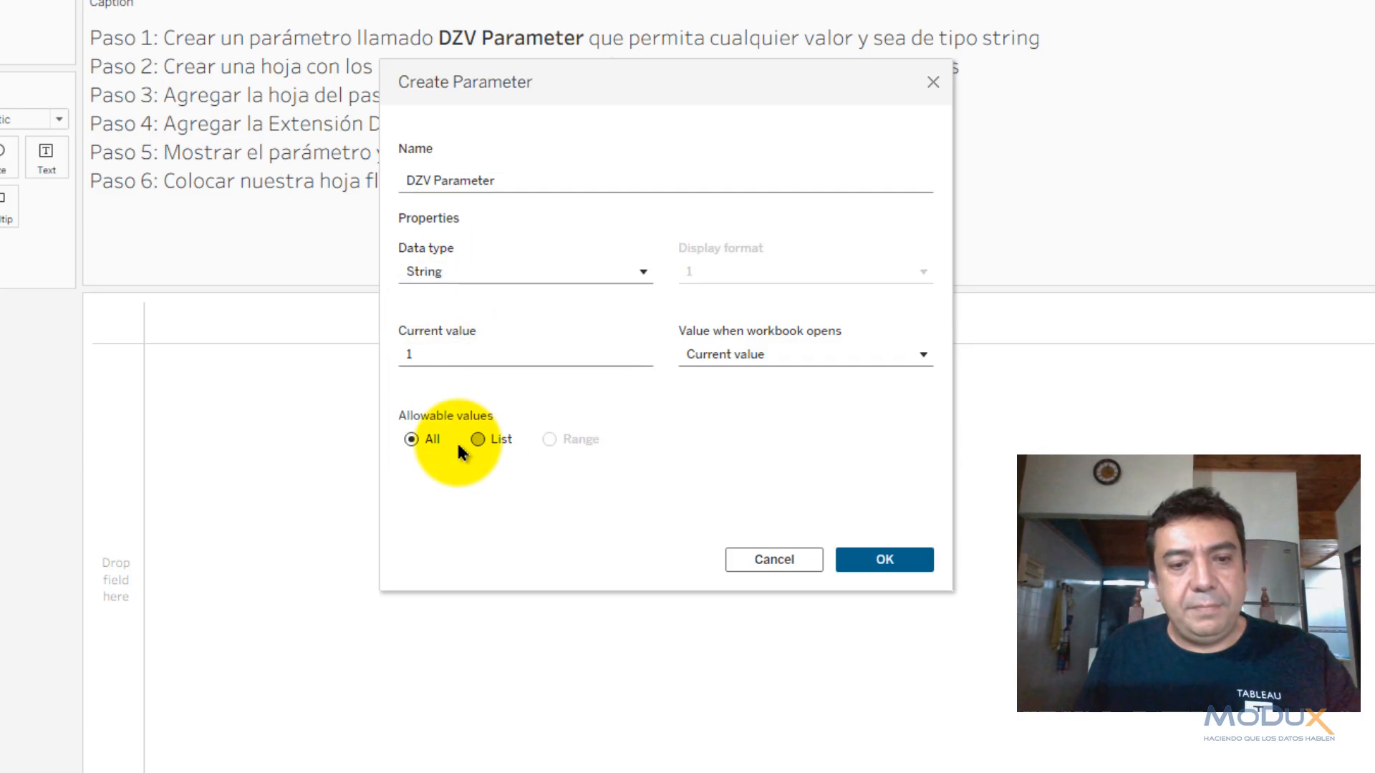
double_click(445, 354)
key(BackSpace)
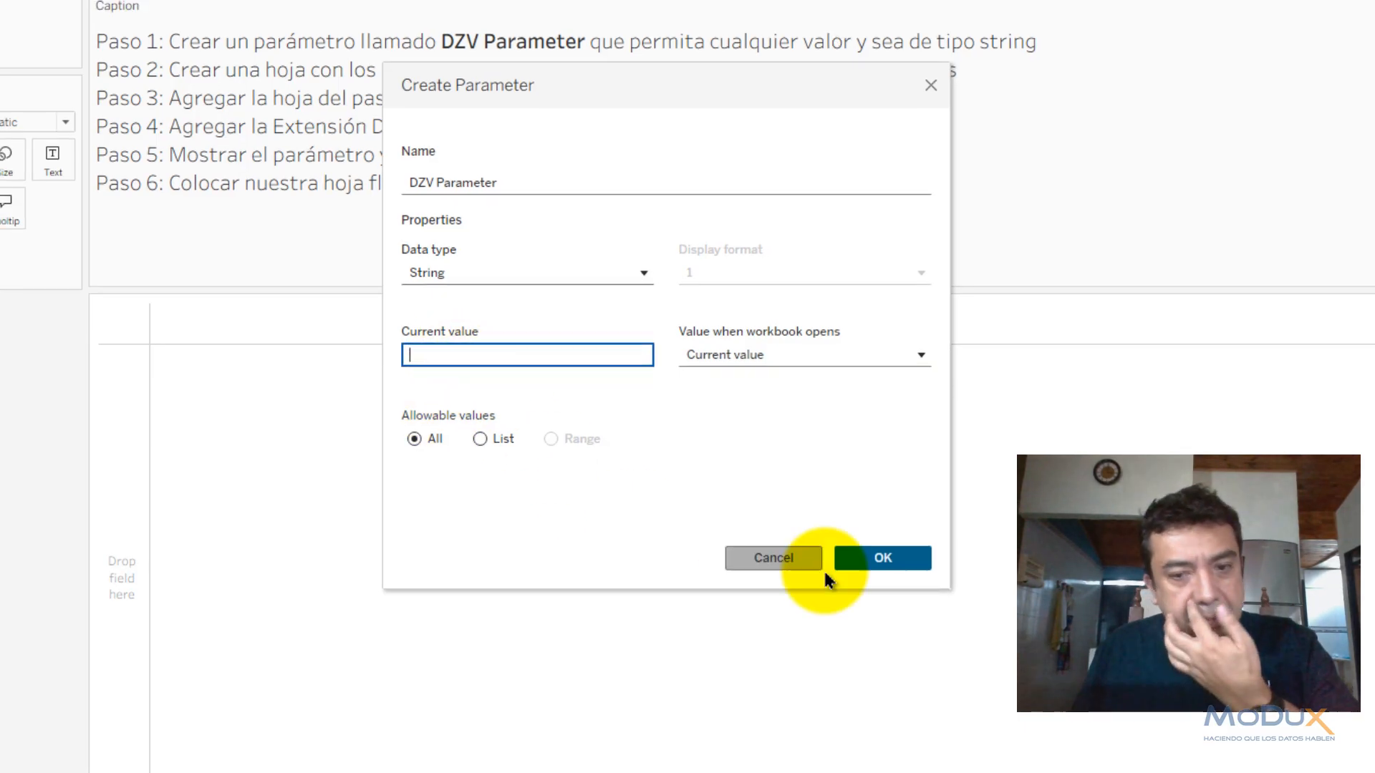
click(845, 559)
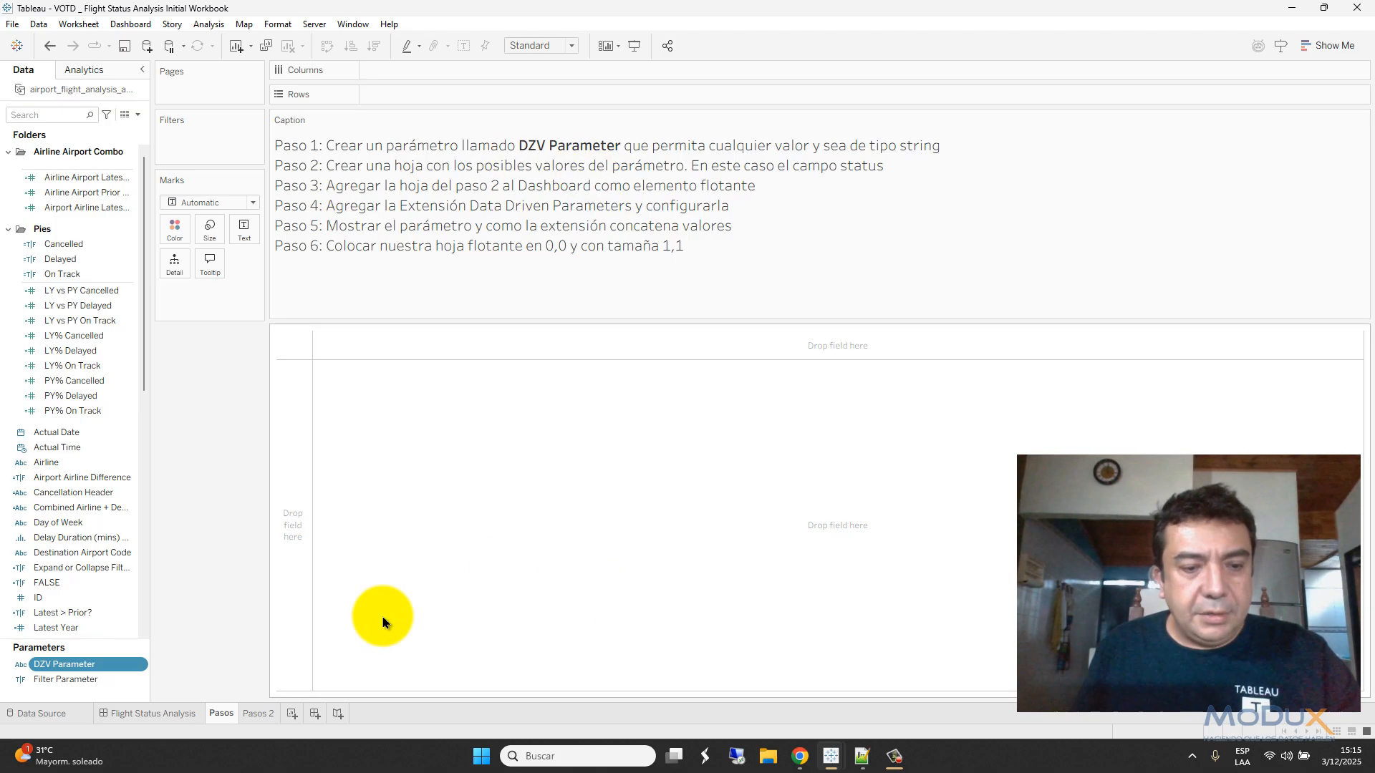
- Build Sheet 19 with Status (Cancelled, Delayed, On Time) on Rows
click(292, 714)
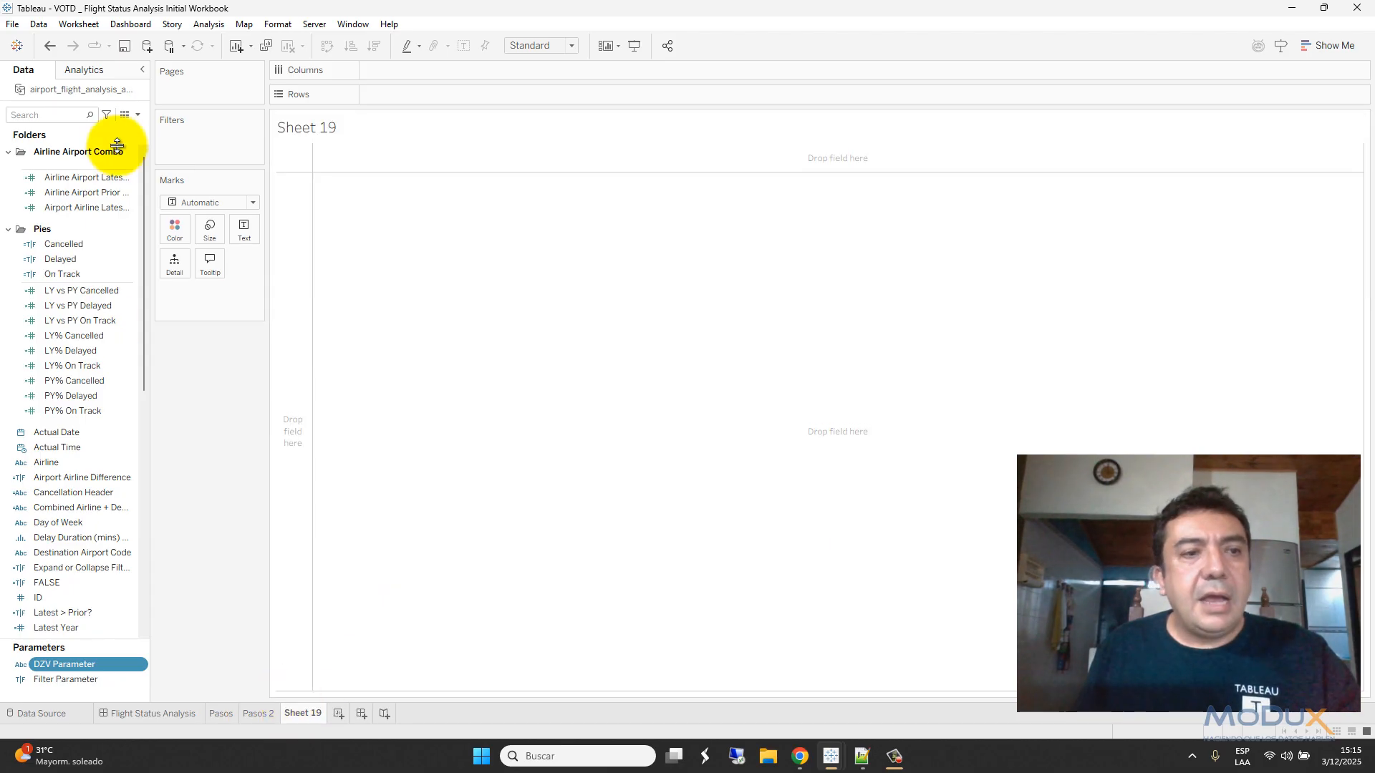
text(stat)
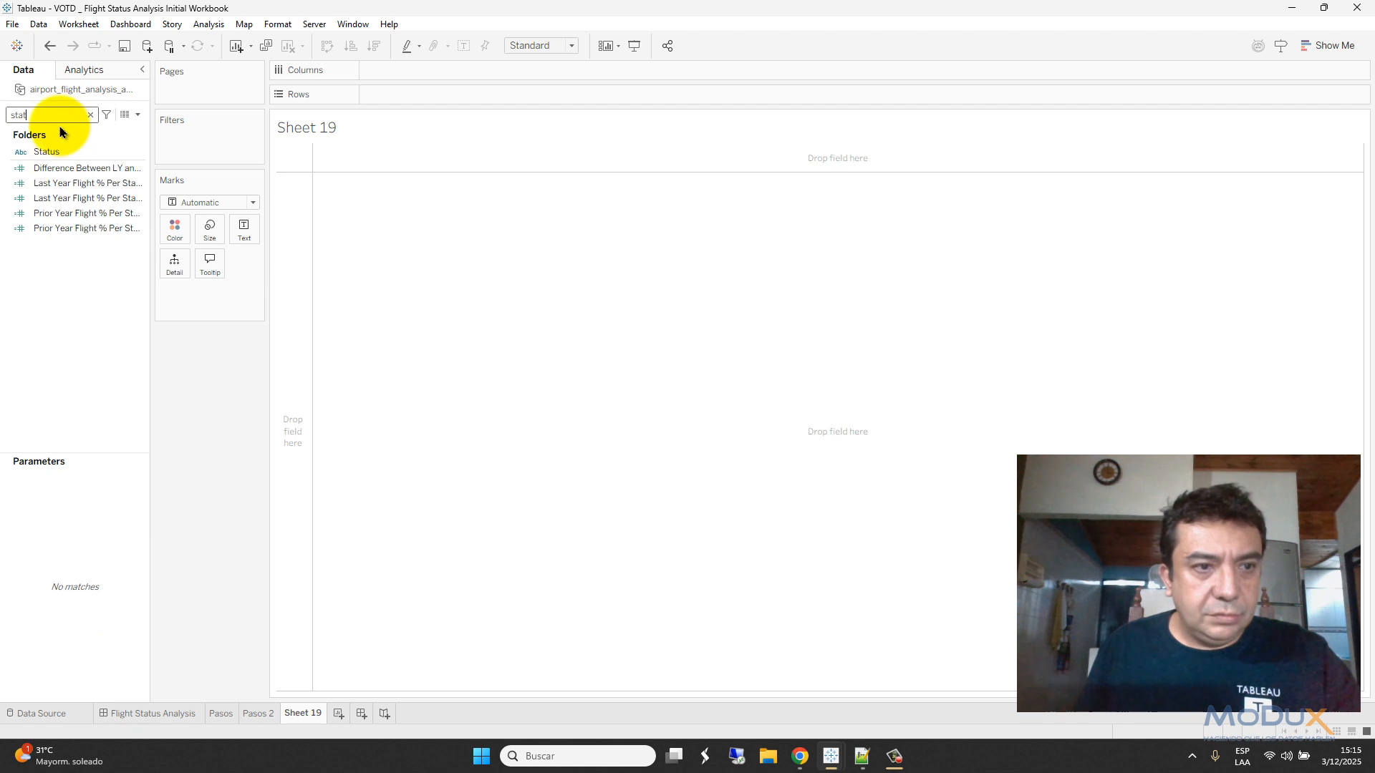
drag(48, 152, 389, 98)
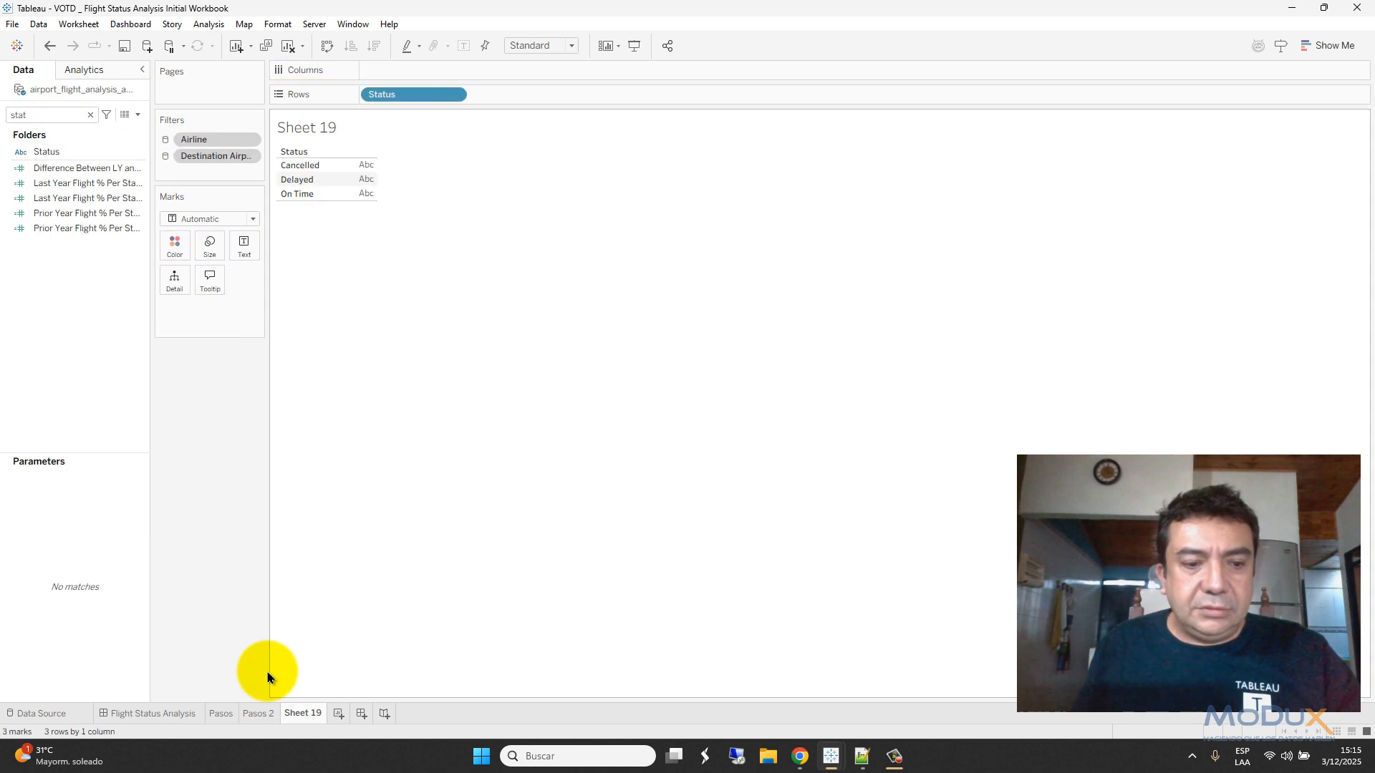
click(224, 714)
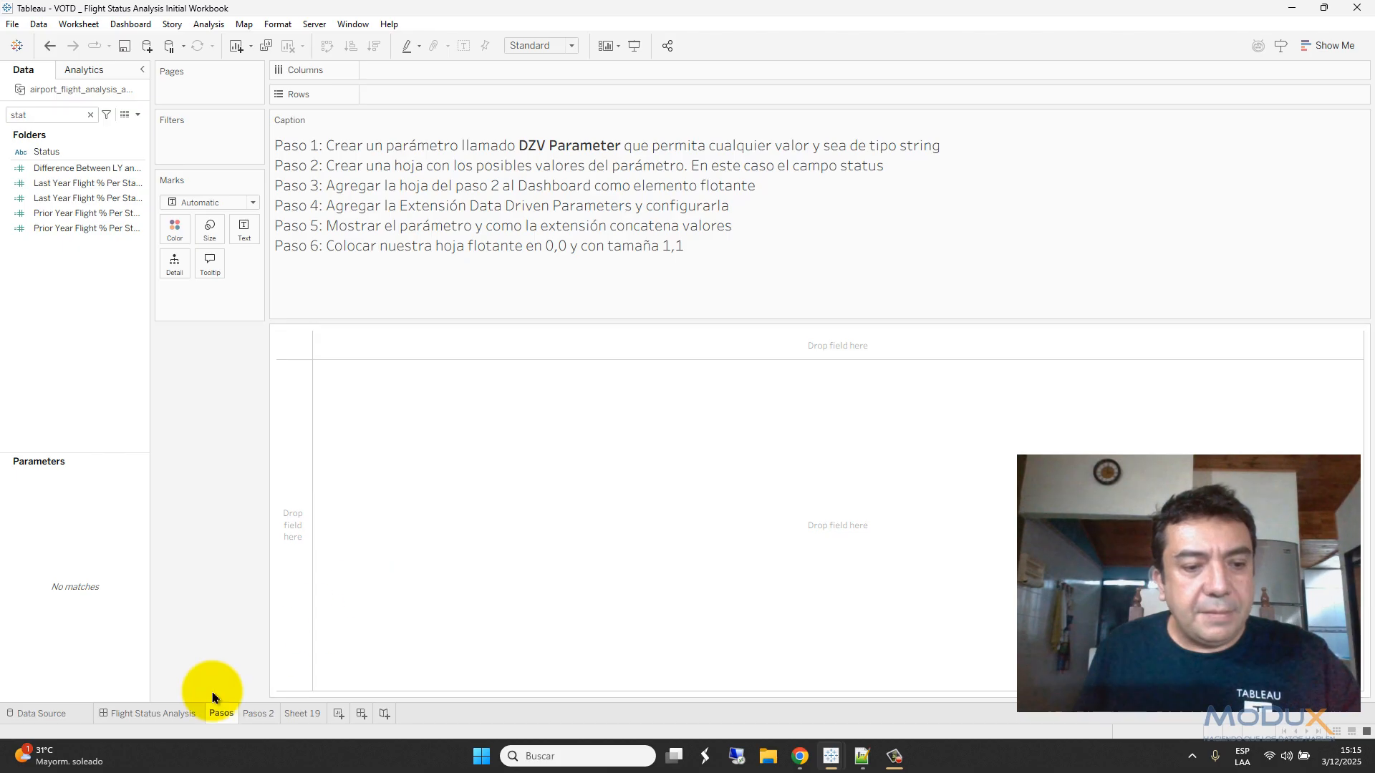
- Float Sheet 19 on the Flight Status Analysis dashboard, moved beside the title and narrowed
click(179, 712)
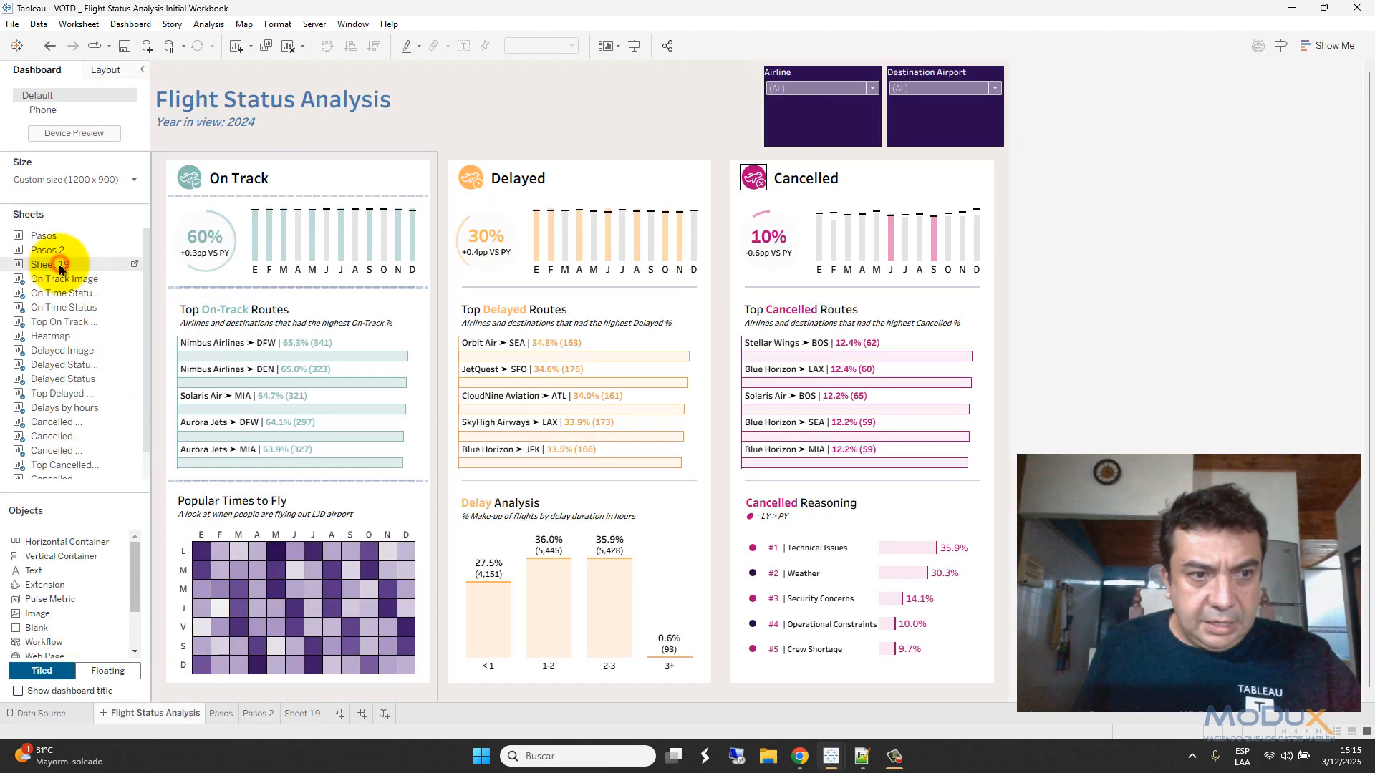
drag(56, 268, 404, 210)
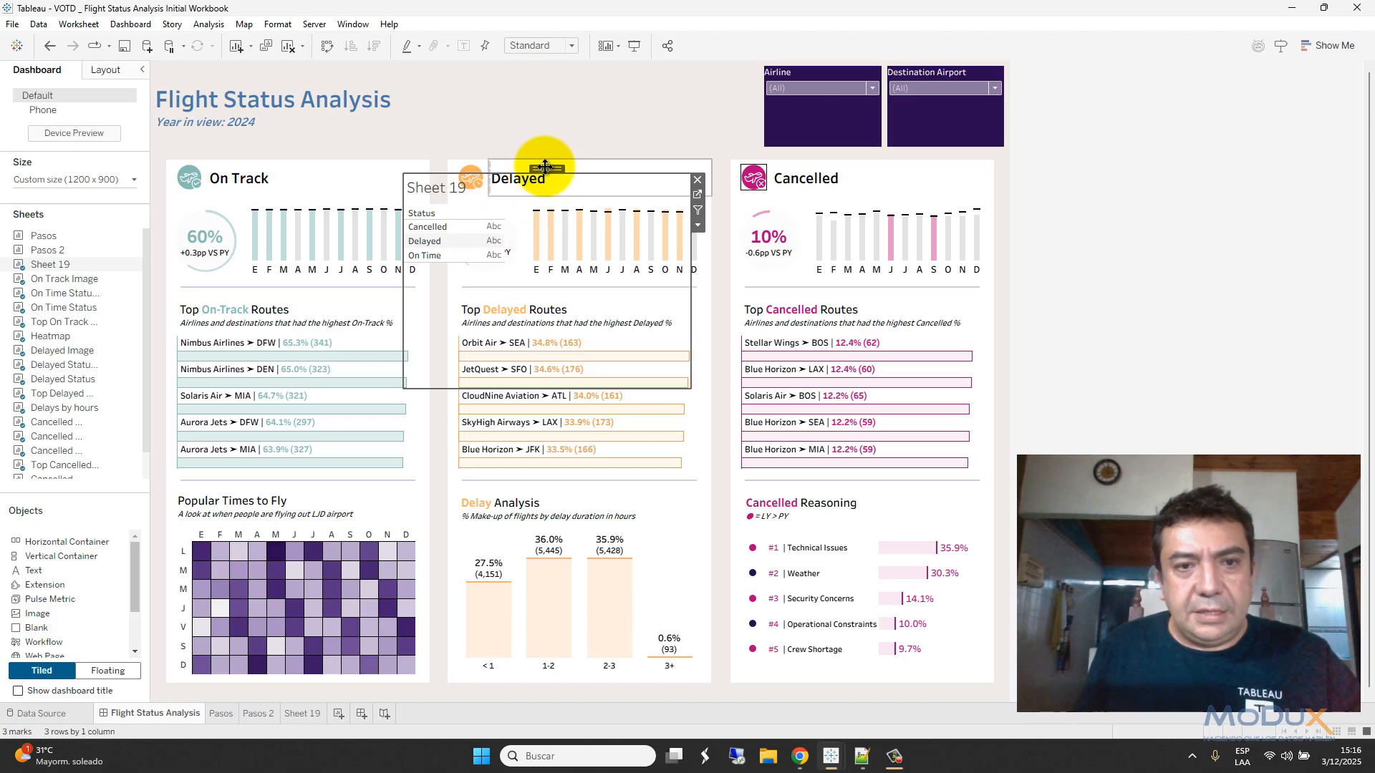
drag(550, 164, 560, 89)
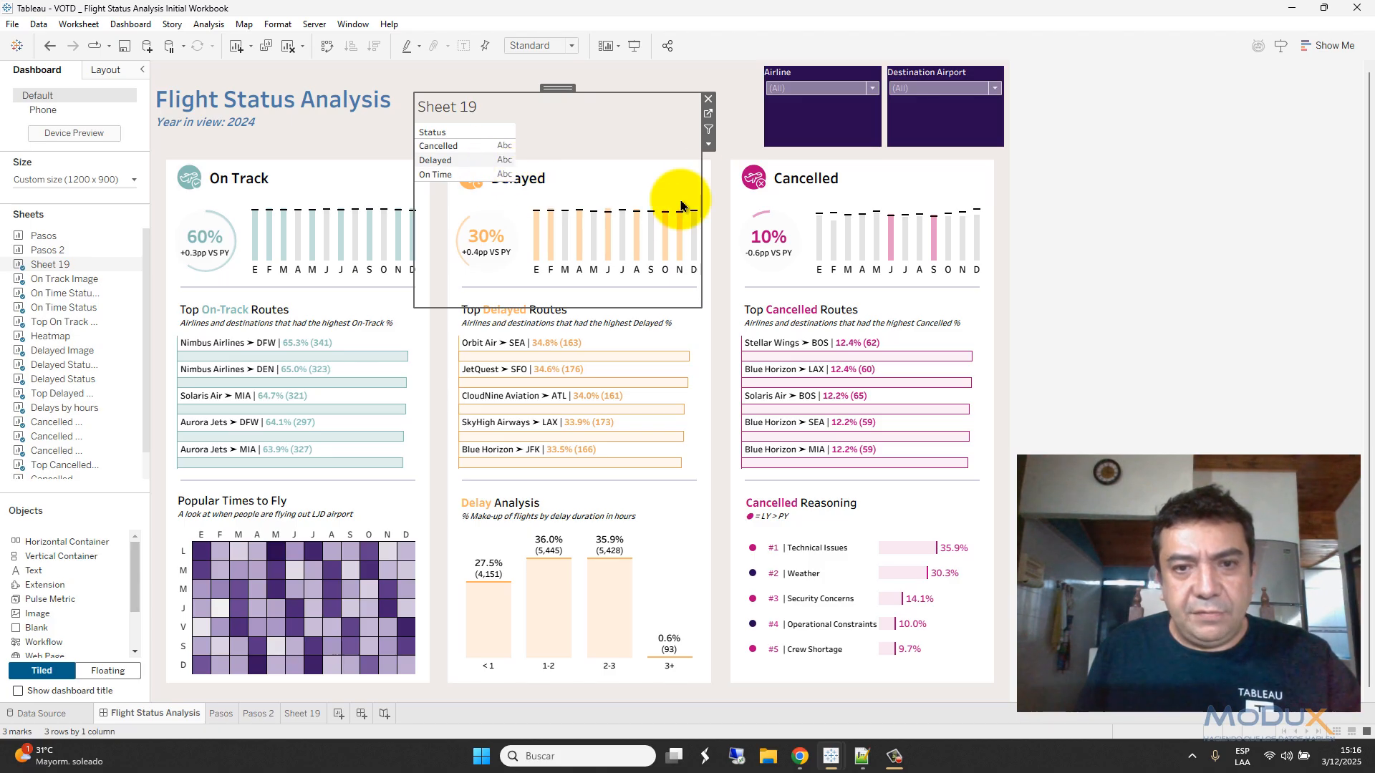
drag(703, 179, 542, 183)
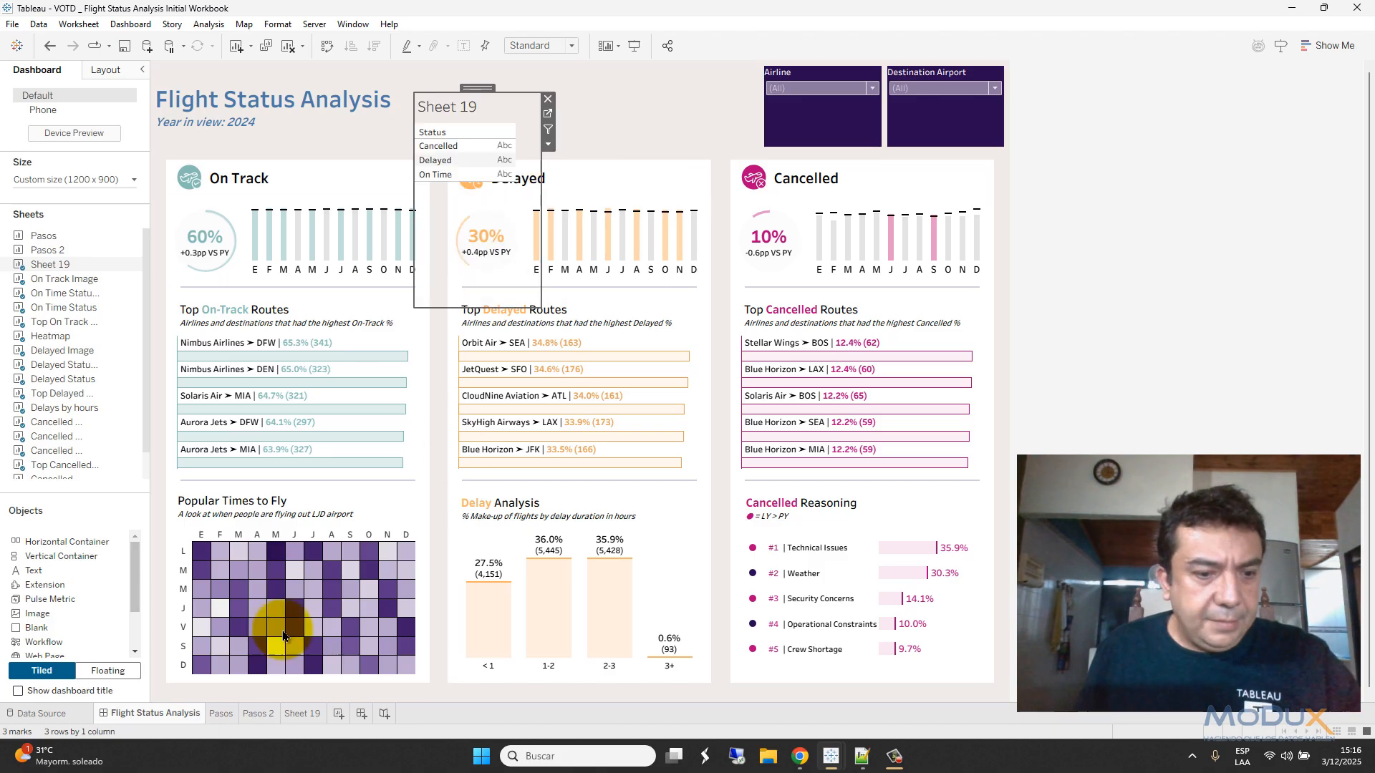
click(235, 720)
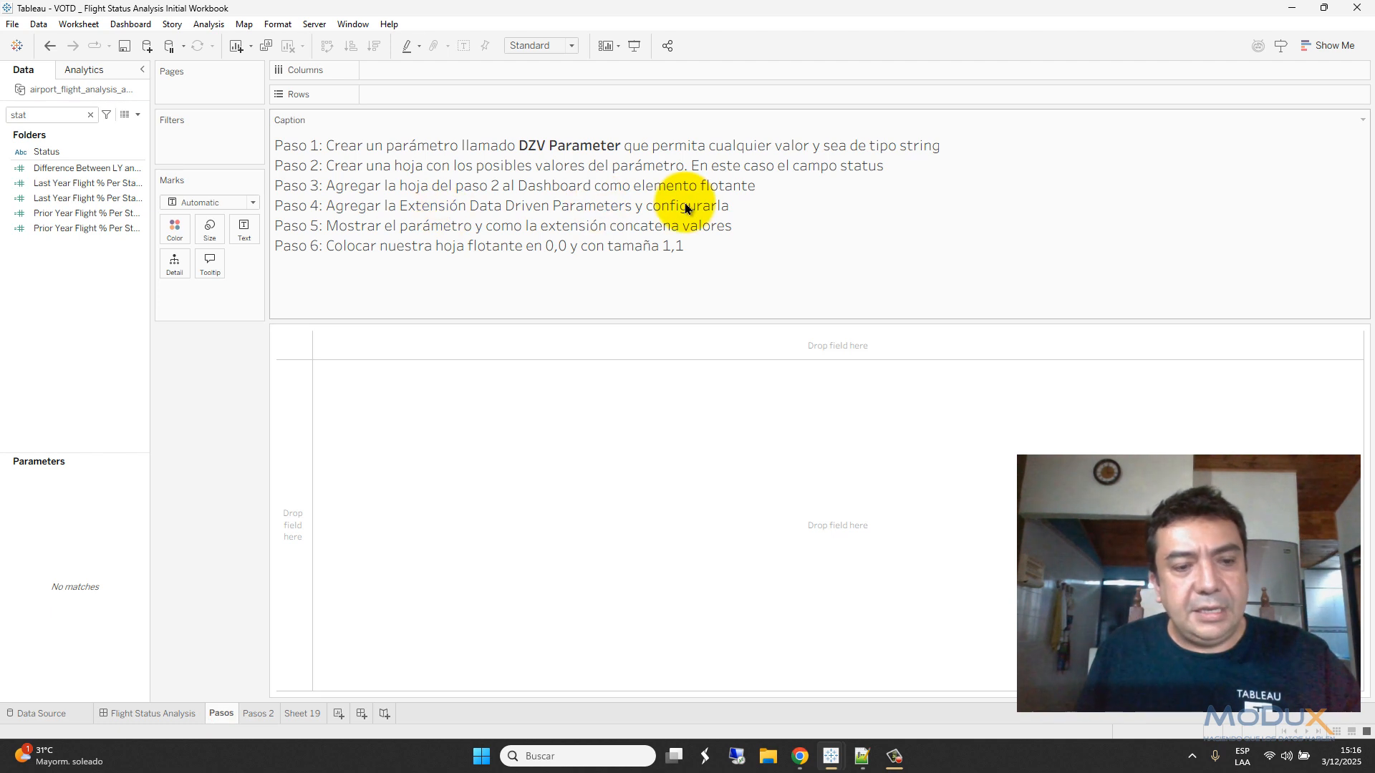
click(188, 720)
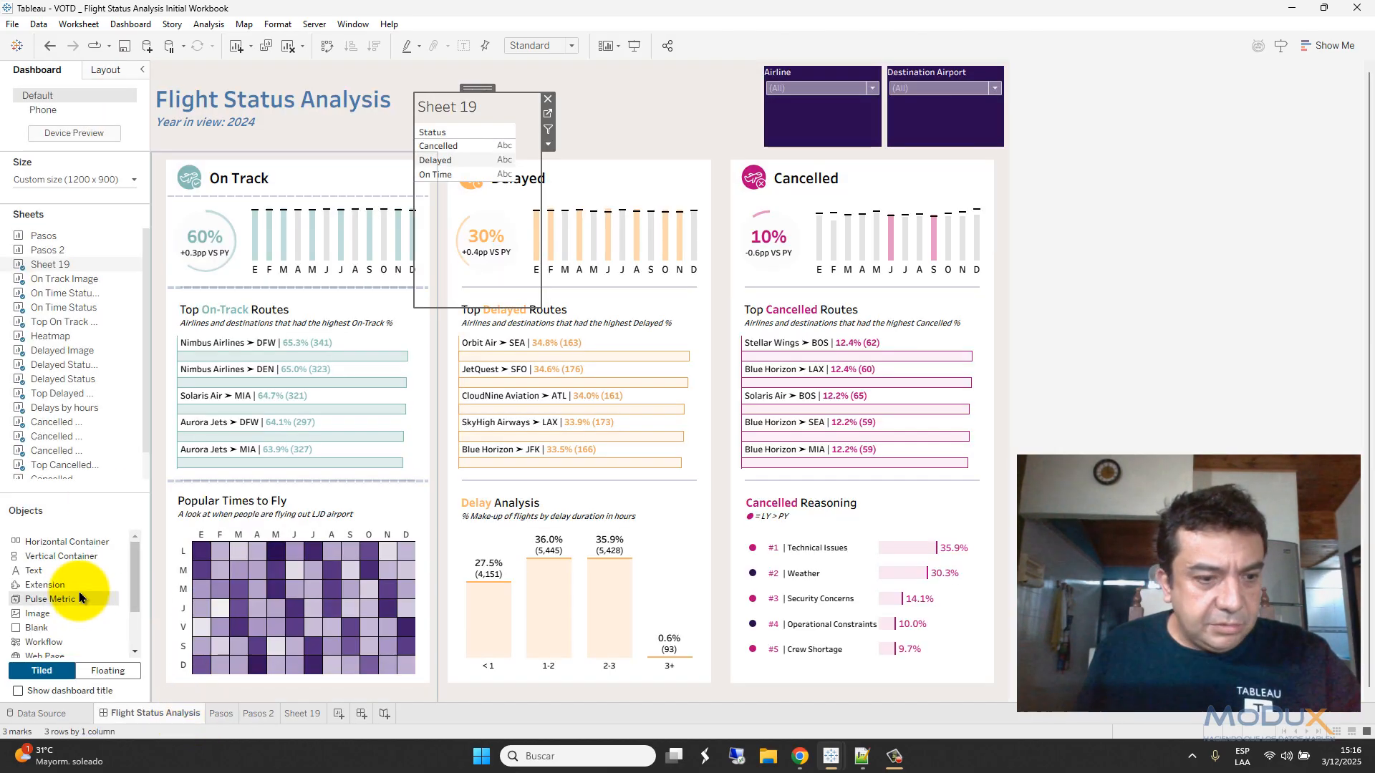
click(659, 116)
- Drop an Extension into the header and add Data-Driven Parameters from the gallery
drag(659, 116, 655, 113)
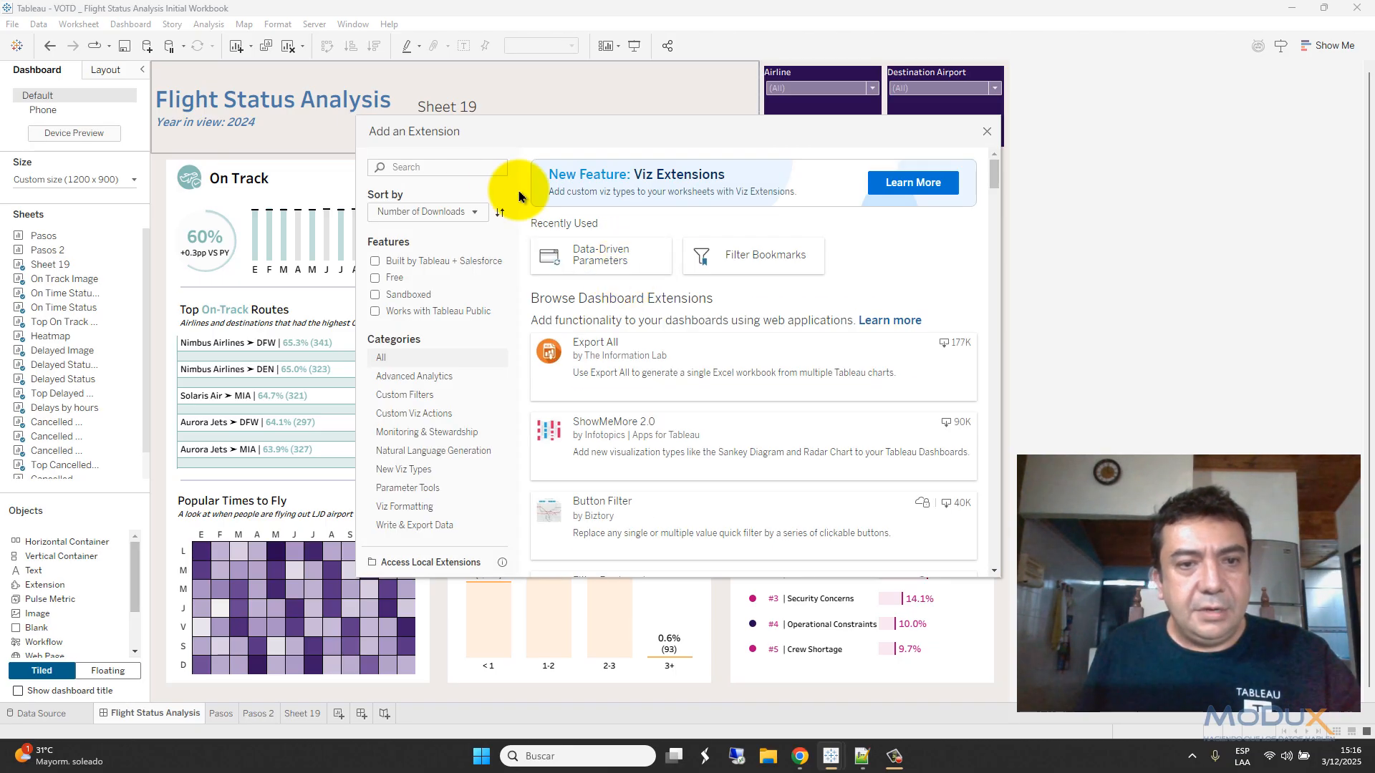
click(430, 169)
text(data)
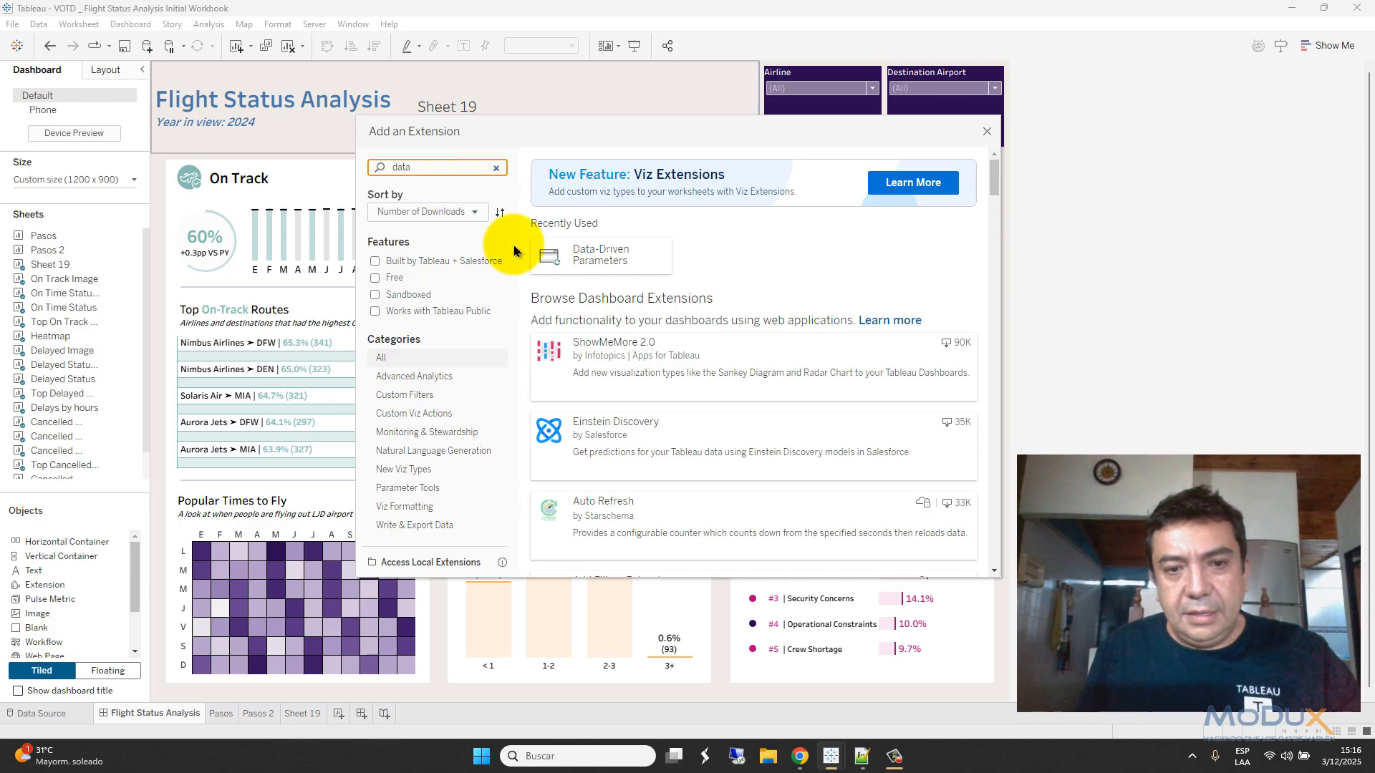
text( driv)
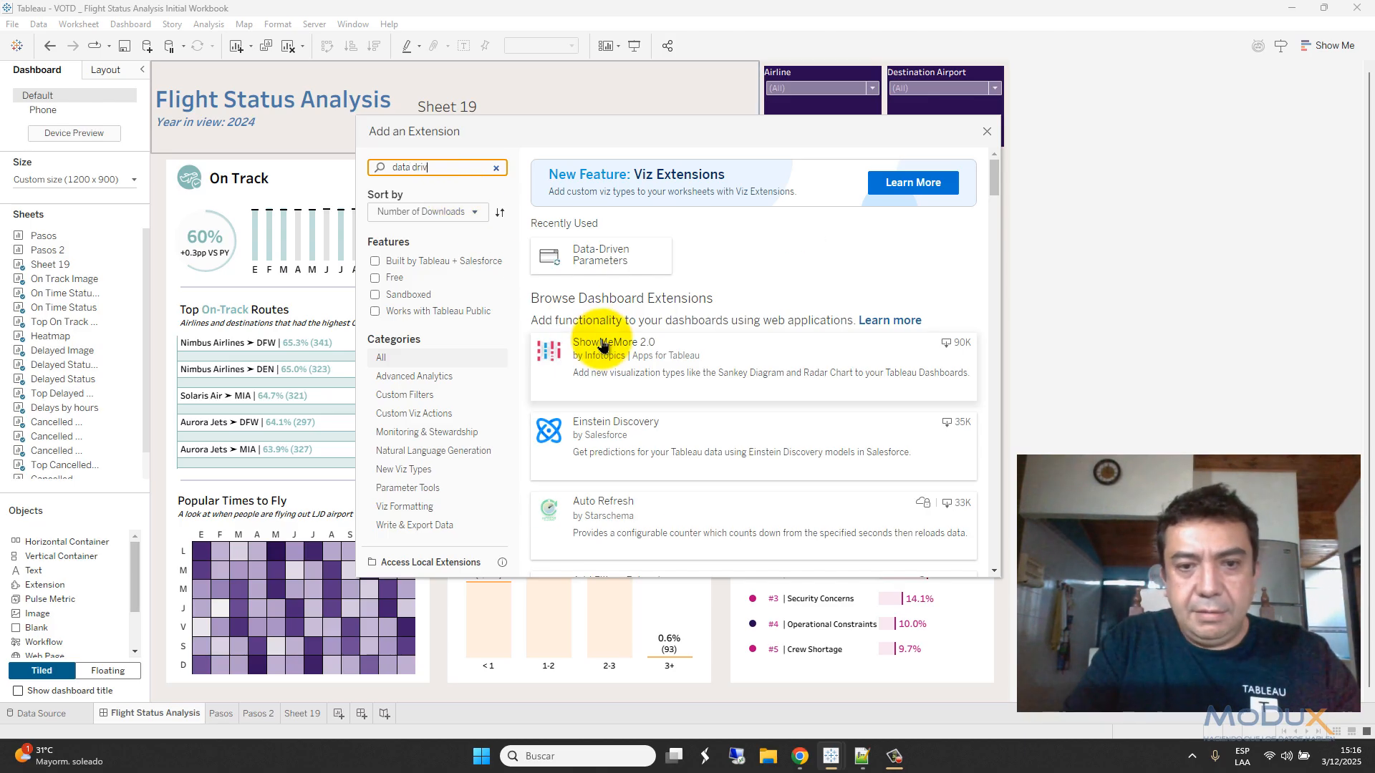
text(en parame)
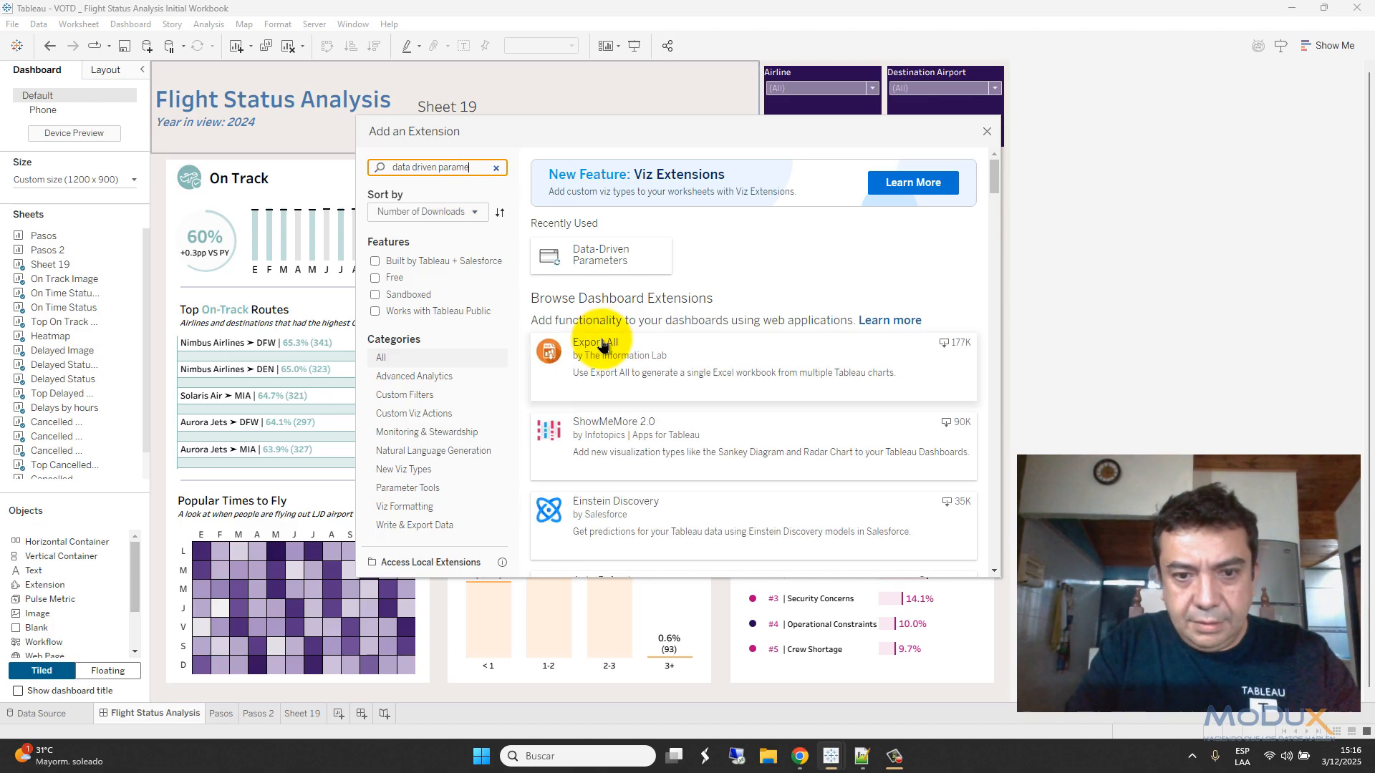
scroll(745, 404, down, 3)
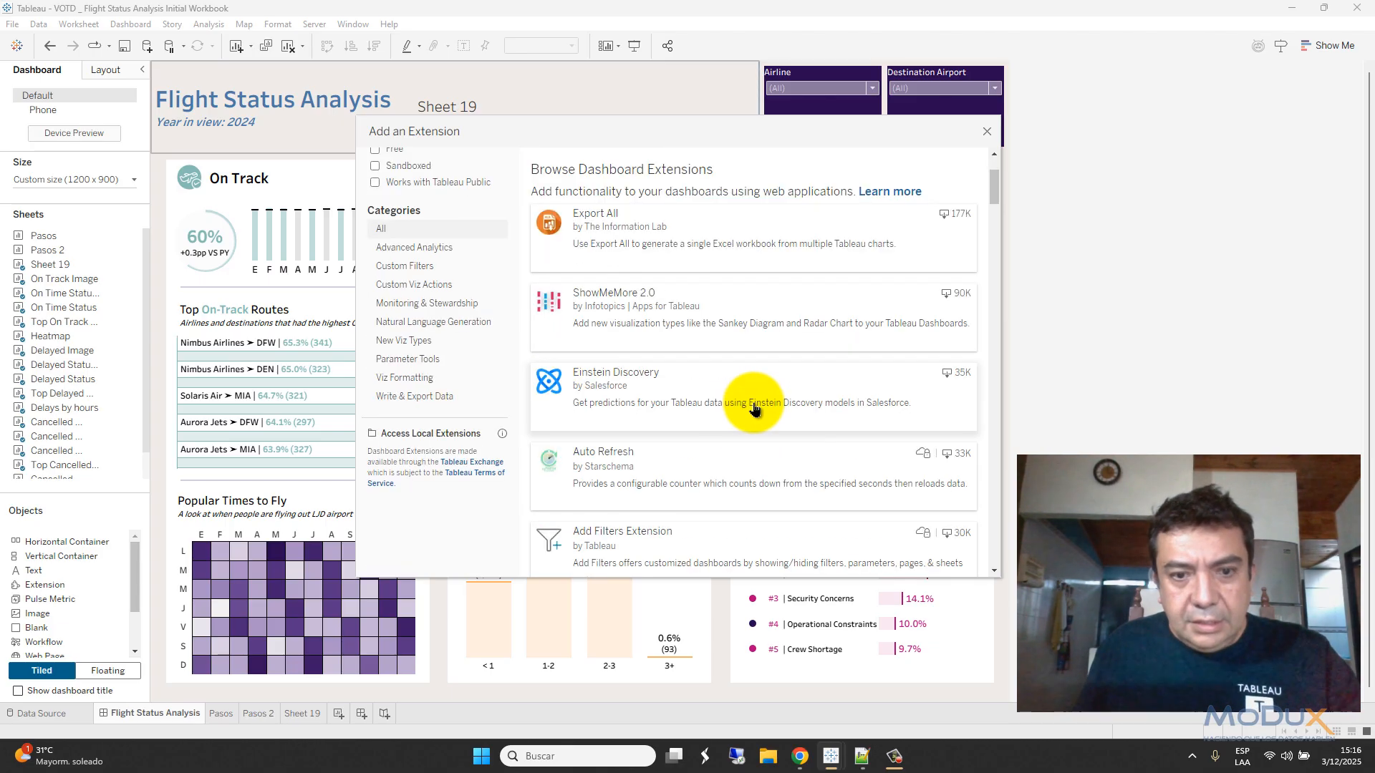
scroll(754, 409, up, 1)
scroll(752, 401, down, 4)
click(655, 372)
click(894, 208)
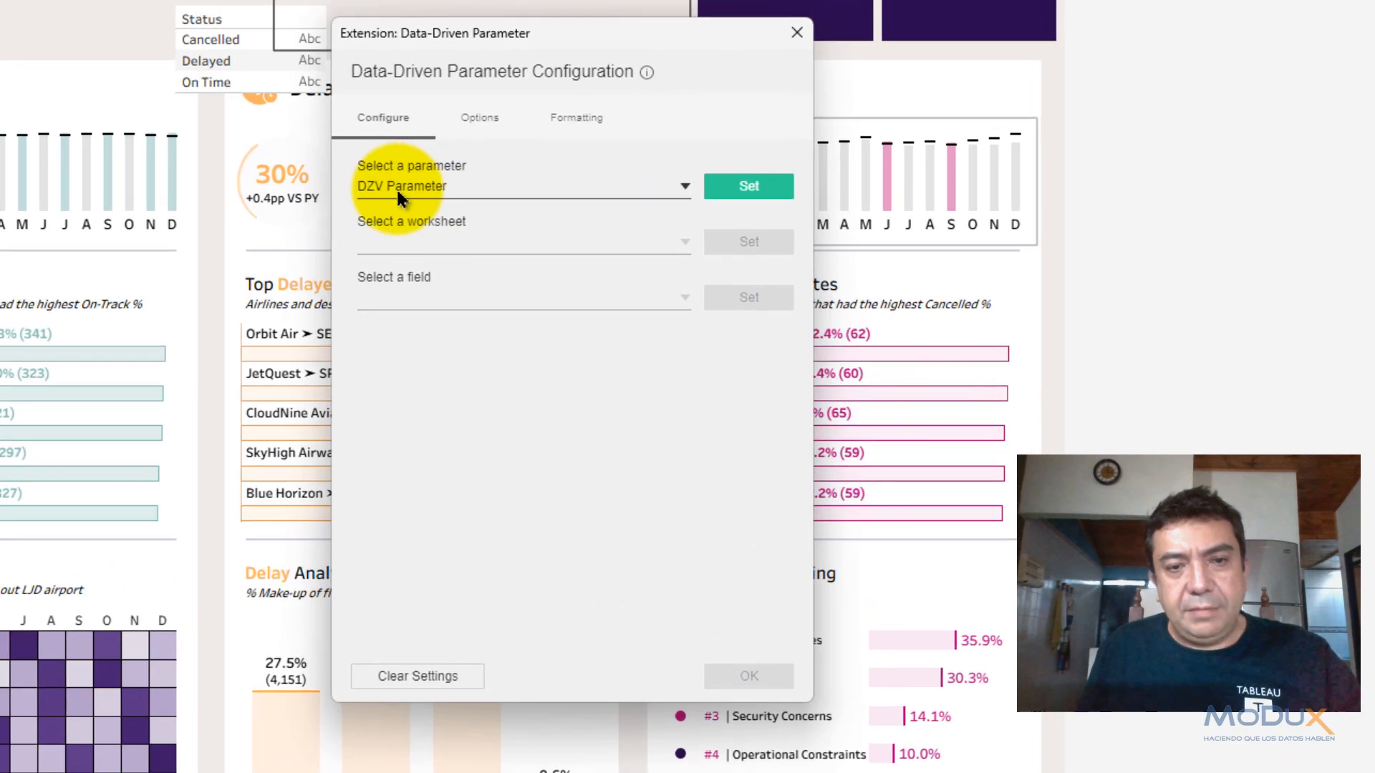
- Drive DZV Parameter from the Status field of Sheet 19
click(741, 184)
click(502, 245)
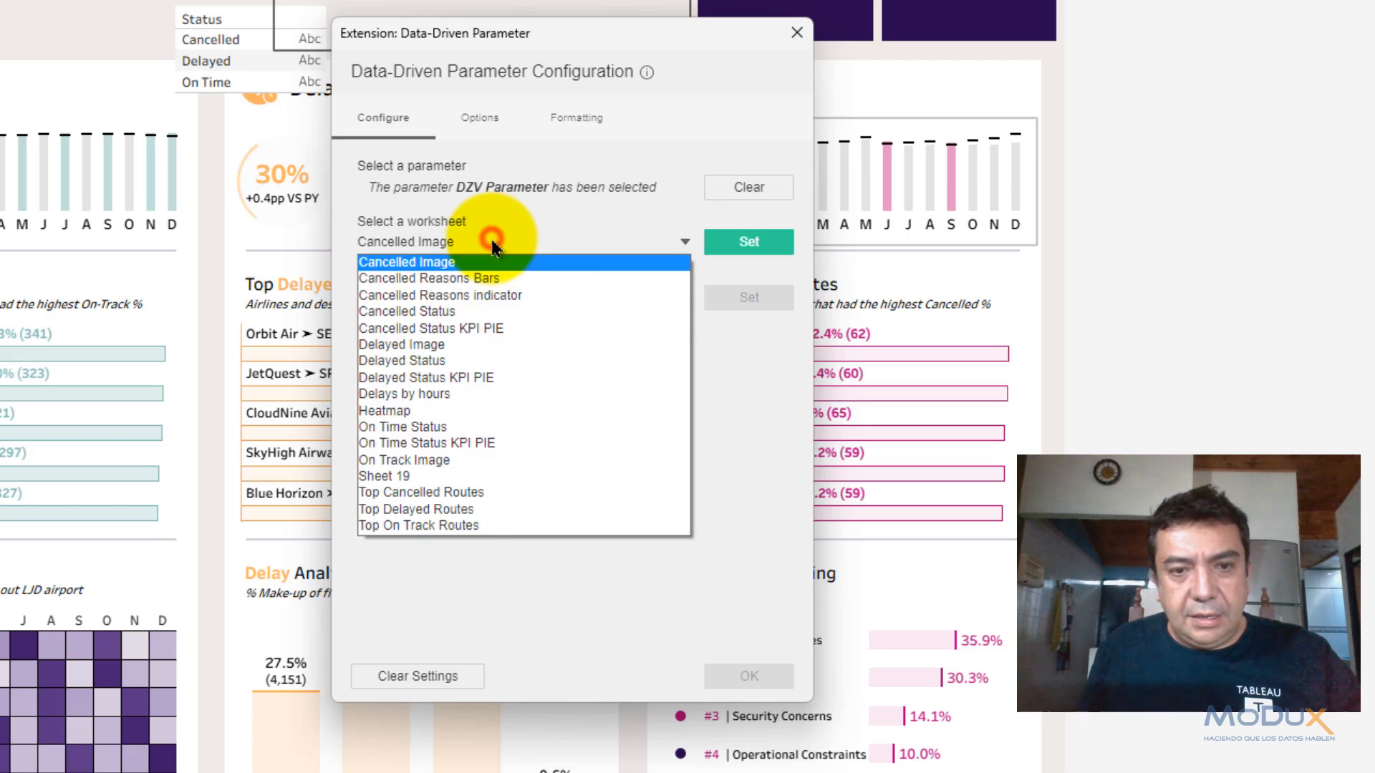
click(416, 476)
click(750, 249)
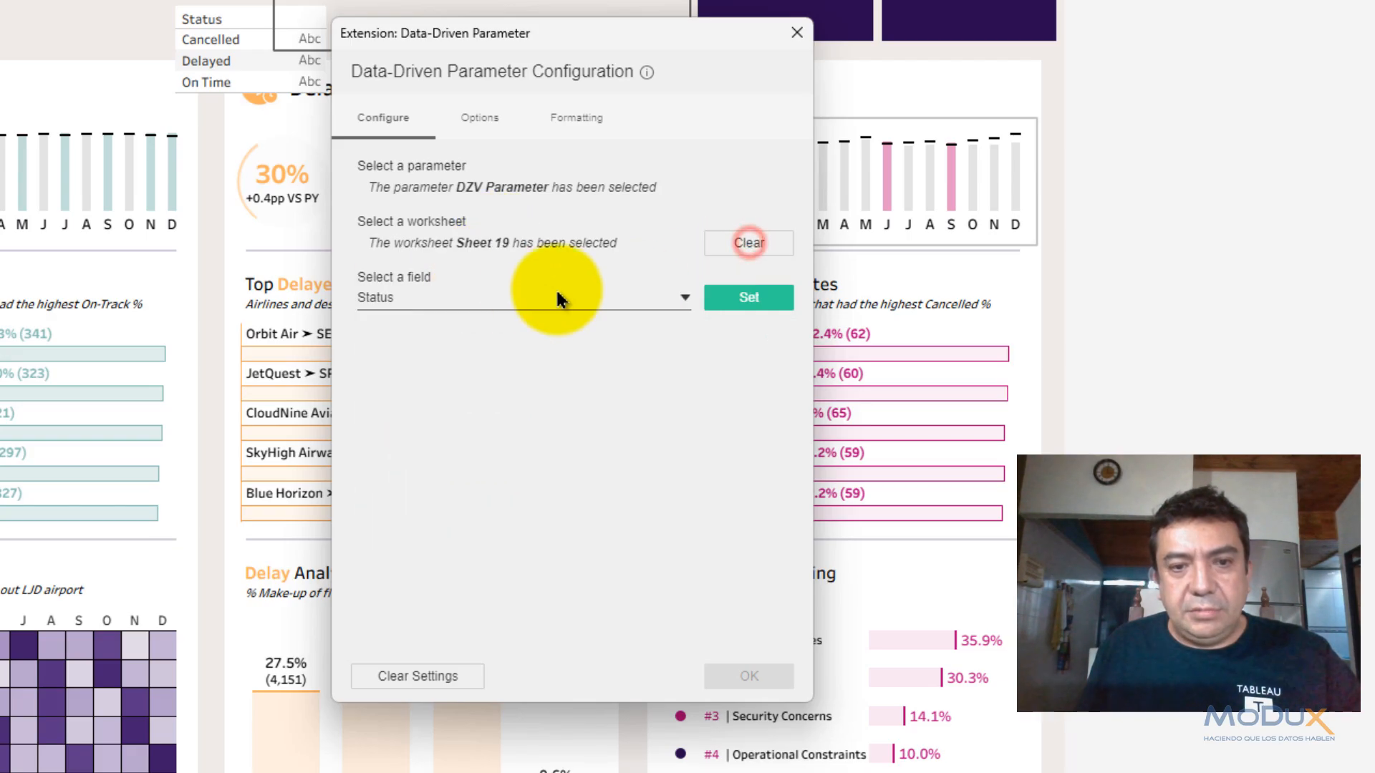
click(710, 301)
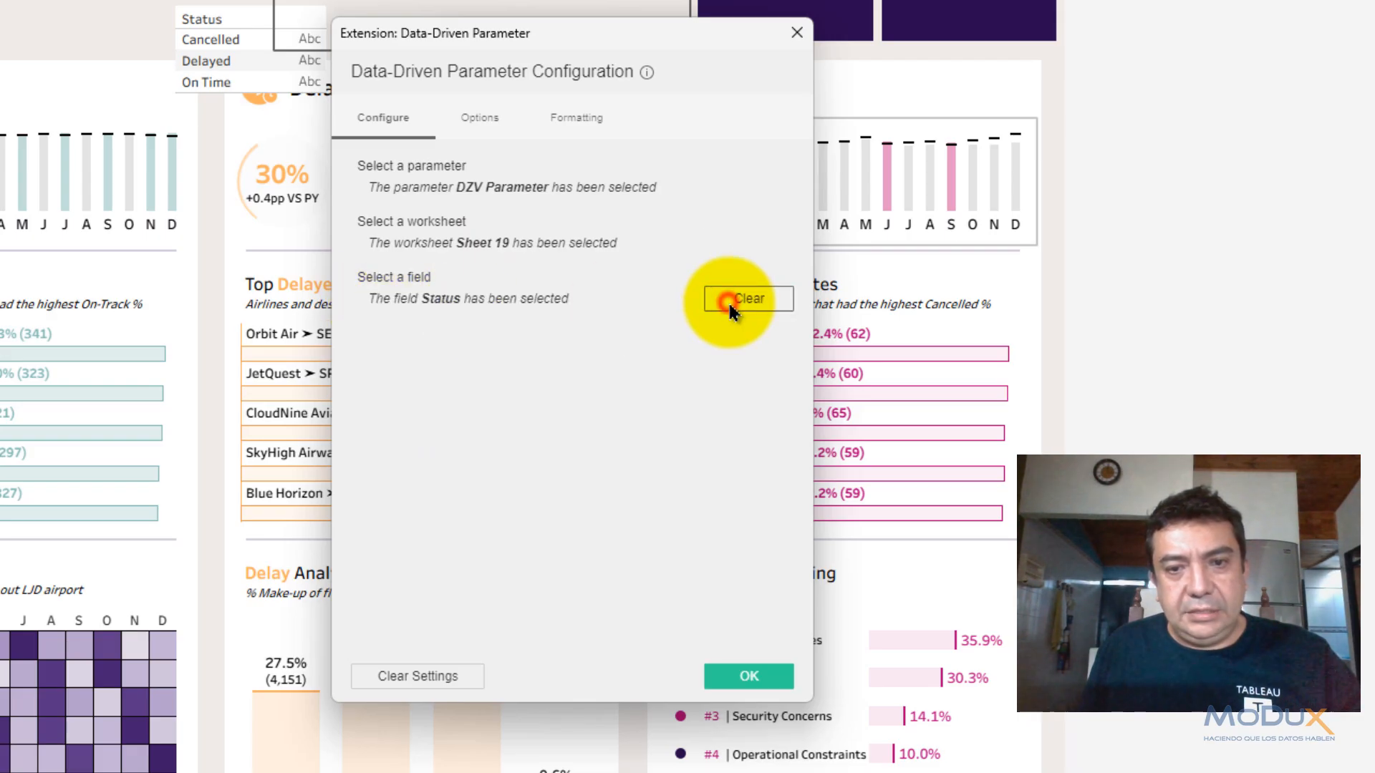
- Enable Include (All) and Allow for multiple selections in the extension options, then apply
click(480, 116)
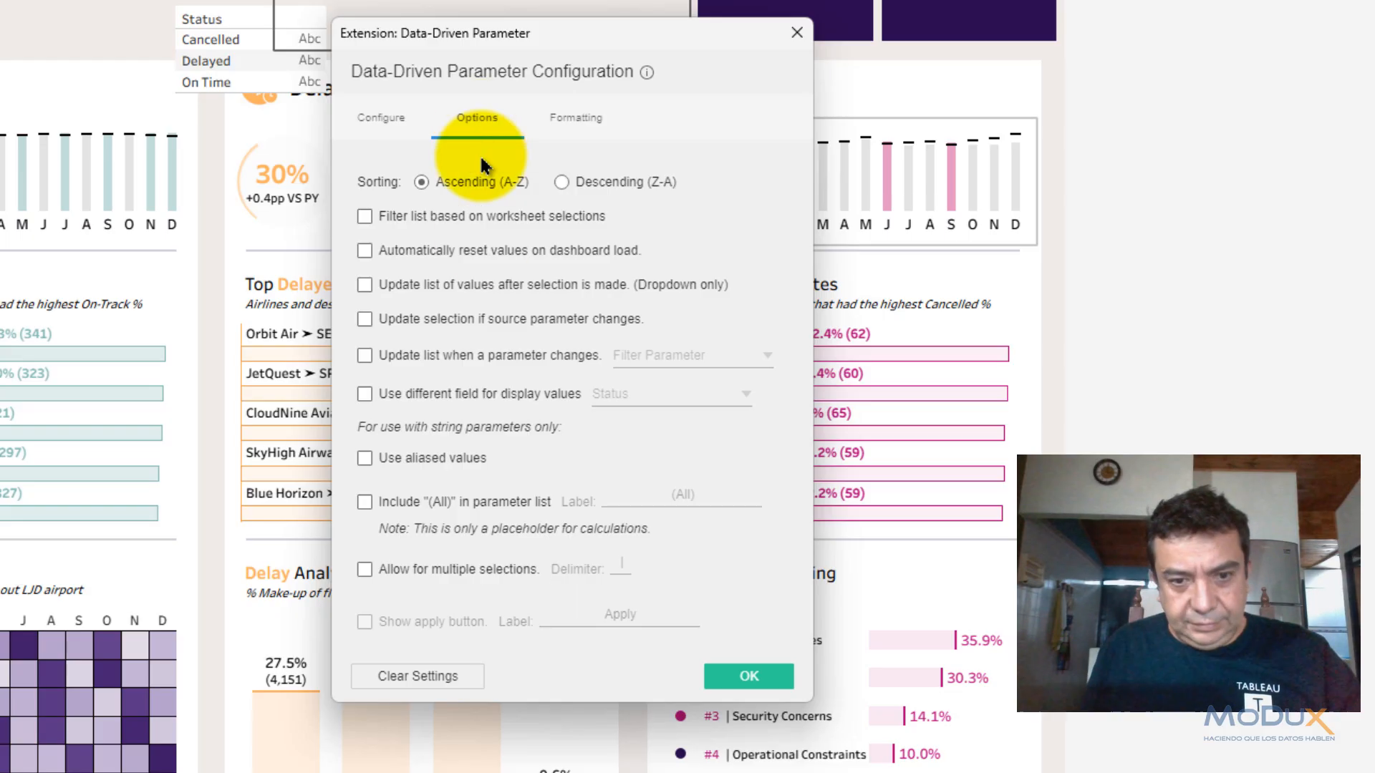
click(364, 504)
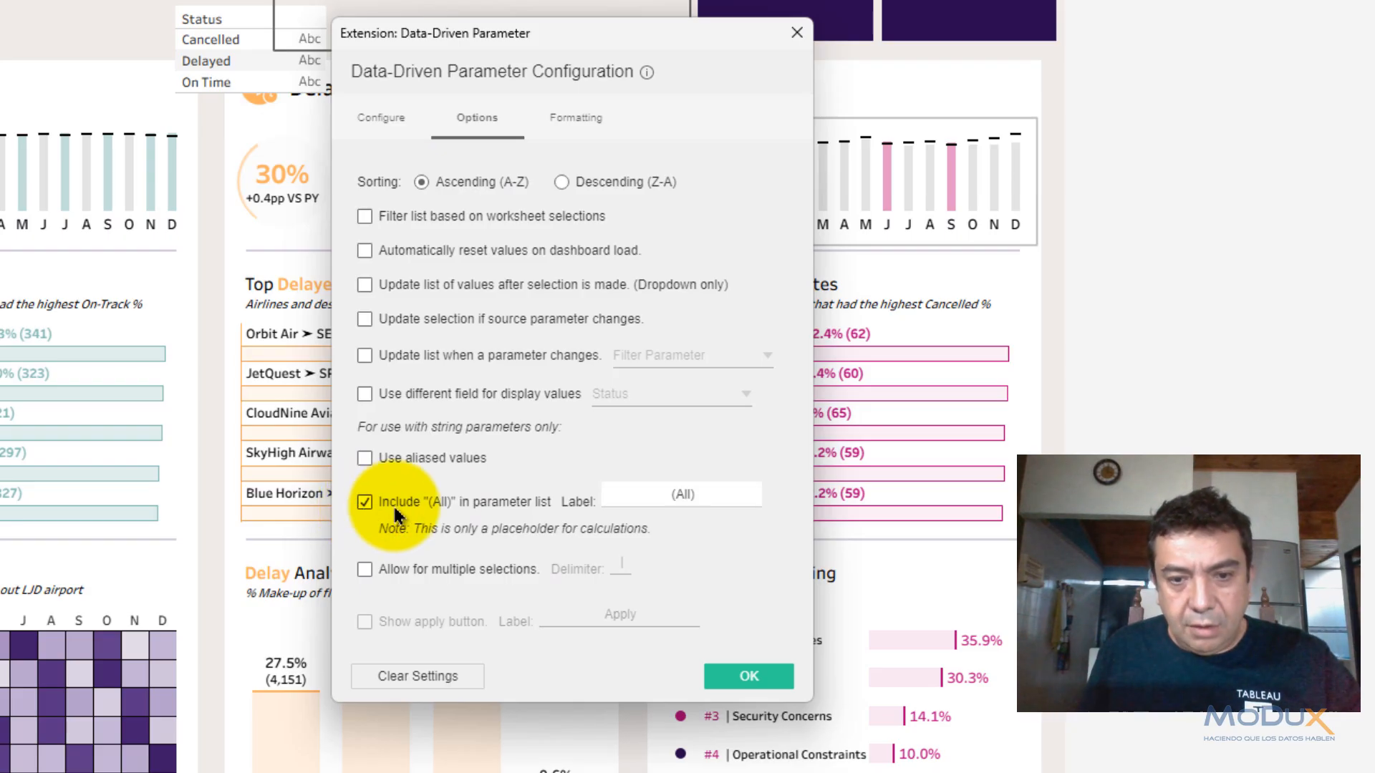
drag(711, 498, 635, 494)
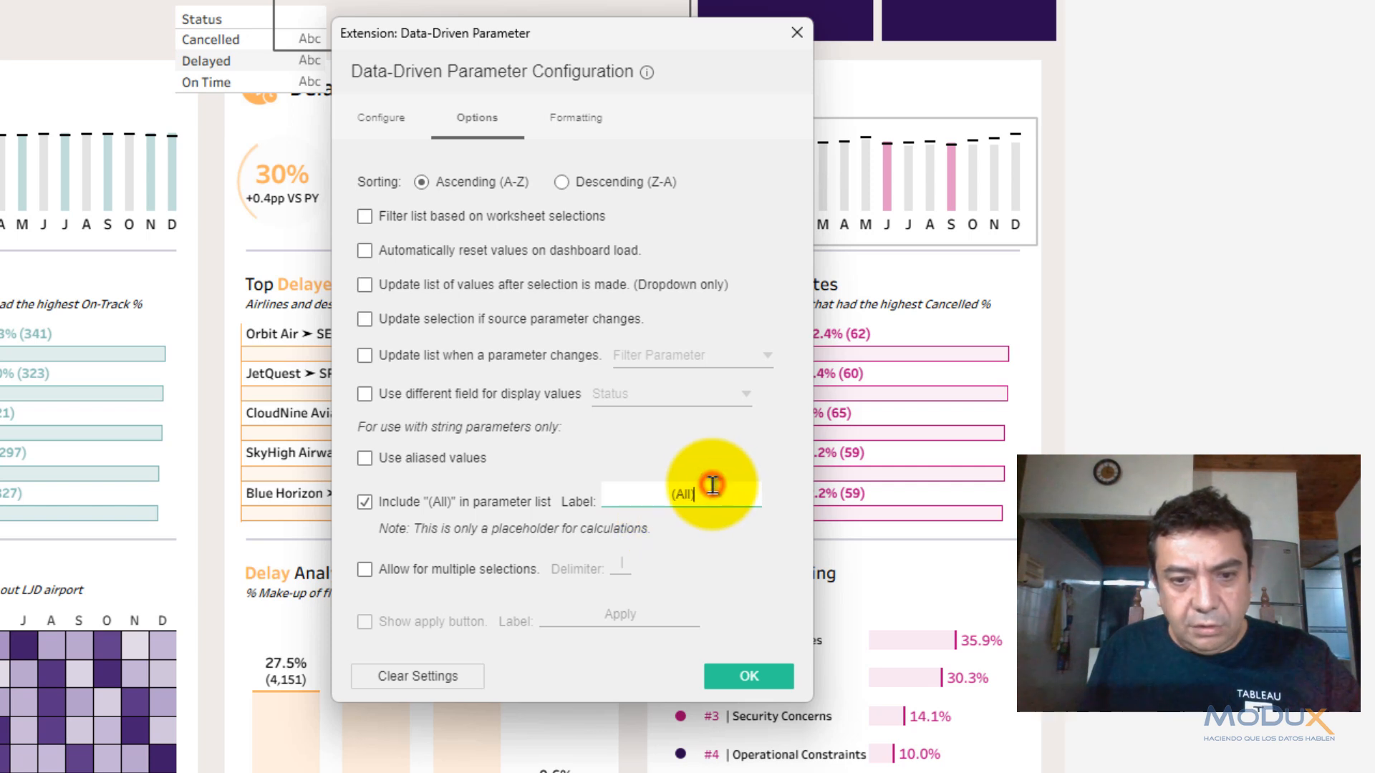
click(365, 569)
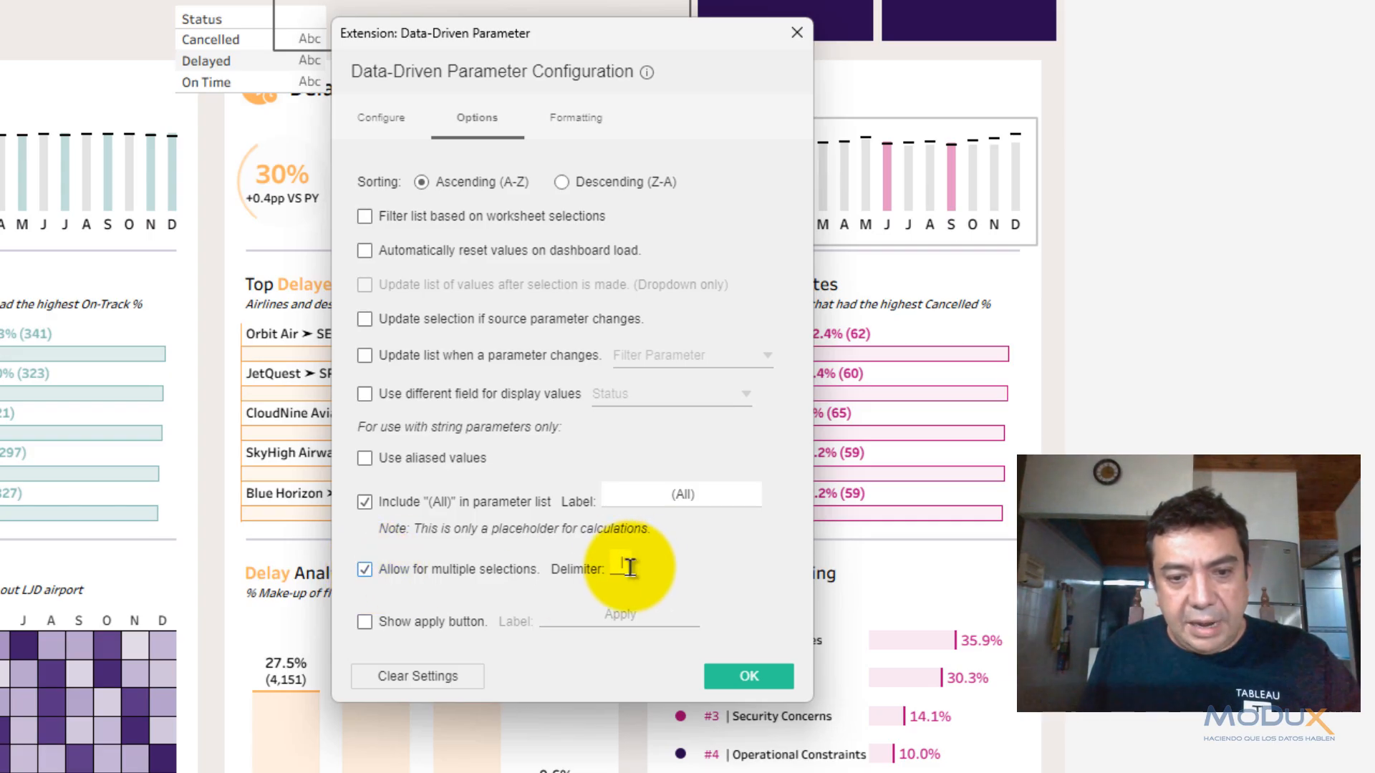
click(764, 687)
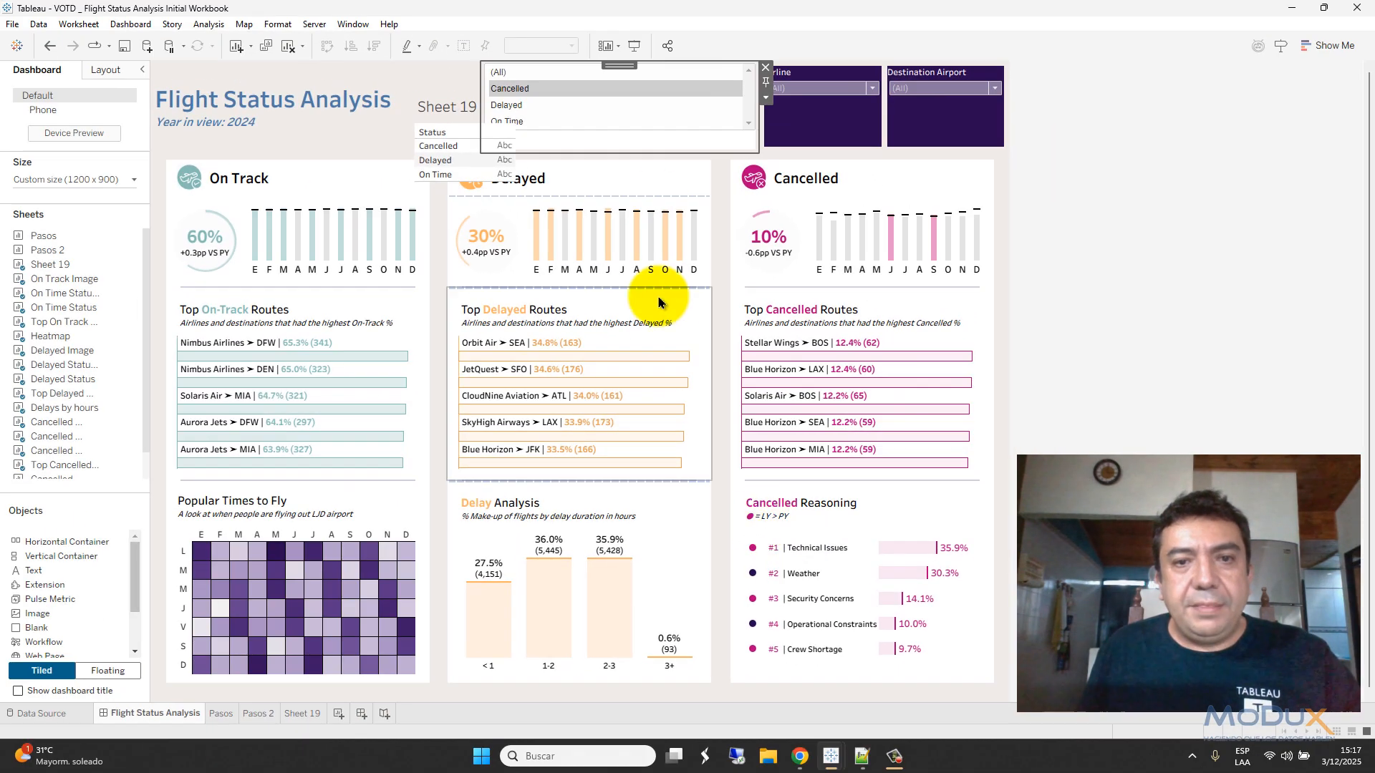
- Drag the floating Sheet 19 table left so it sits next to the dashboard title
click(455, 109)
drag(476, 88, 384, 90)
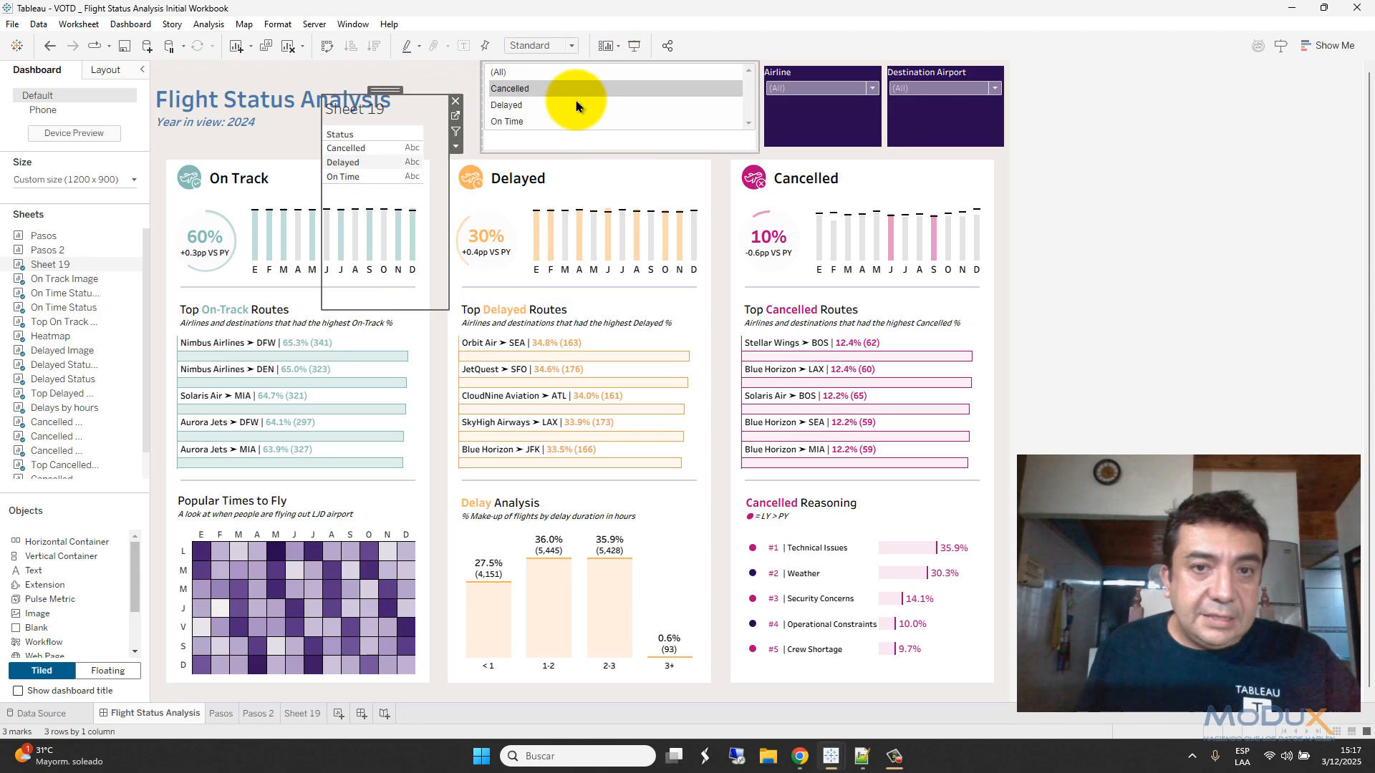
click(609, 48)
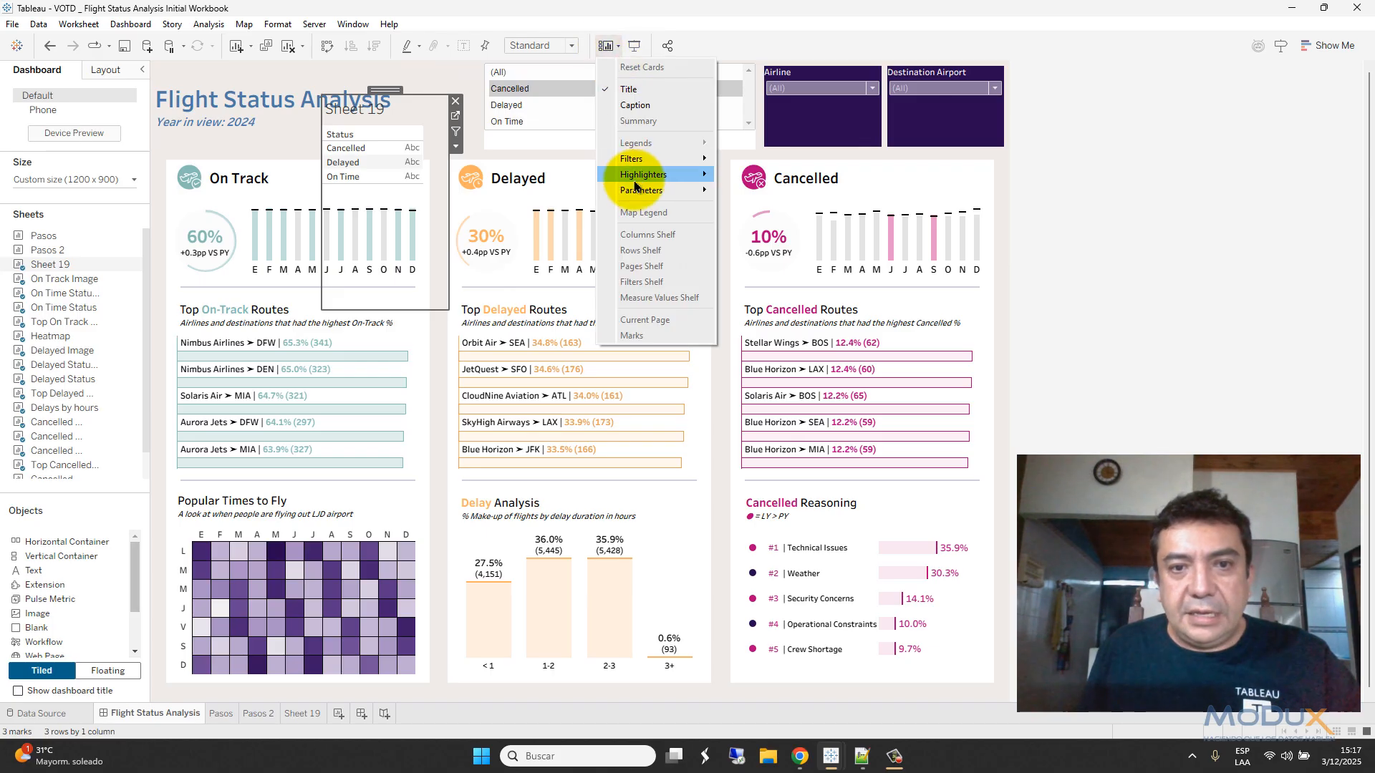
- Show the DZV Parameter card and select Cancelled and Delayed so it reads Cancelled|Delayed
mouse_move(649, 190)
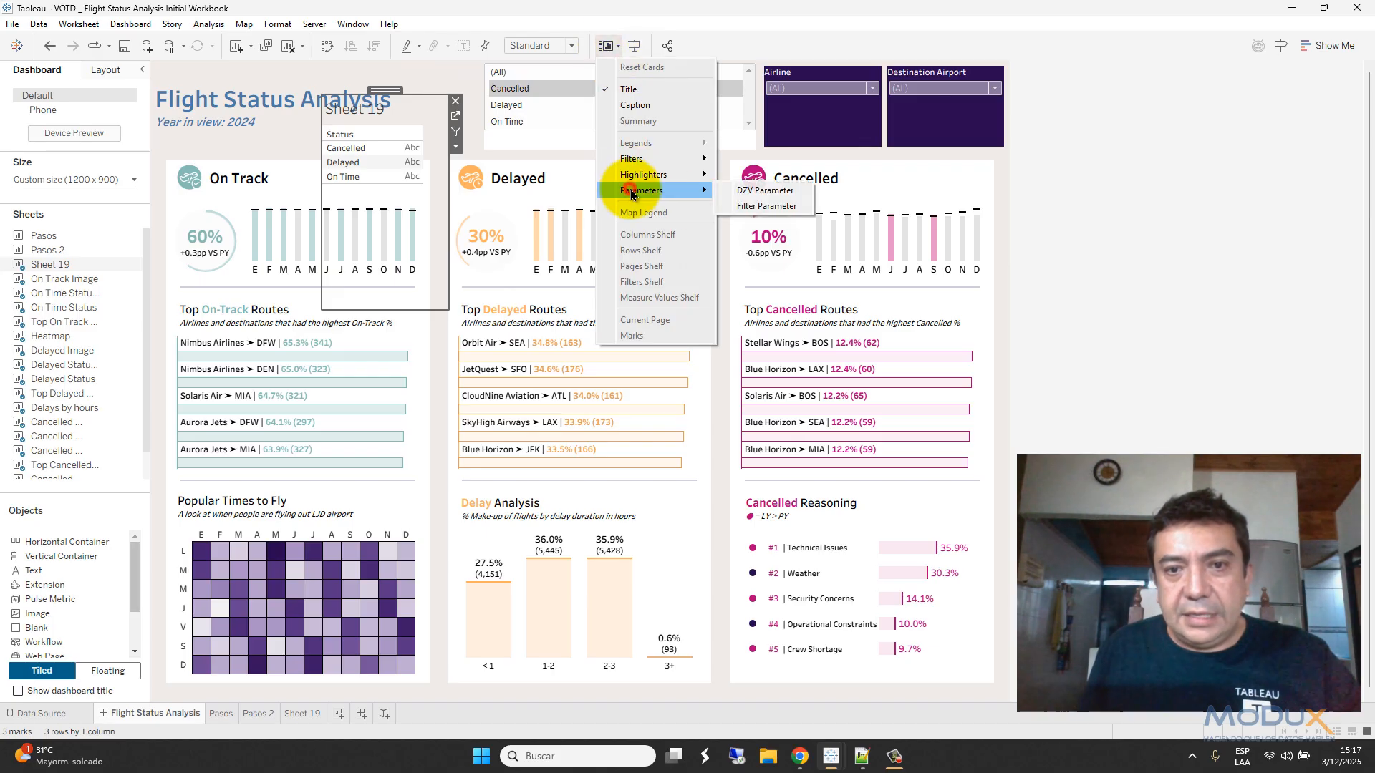
click(752, 190)
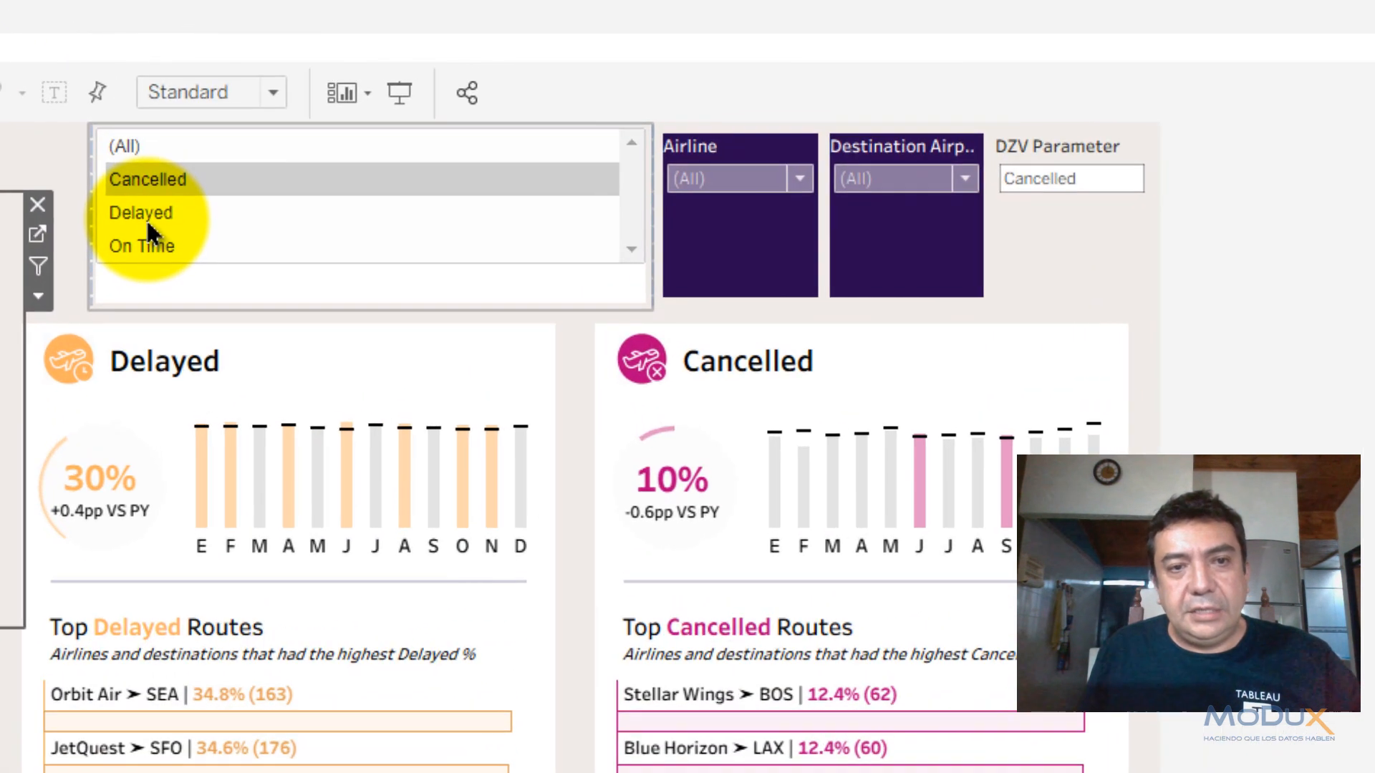
ctrl+click(148, 215)
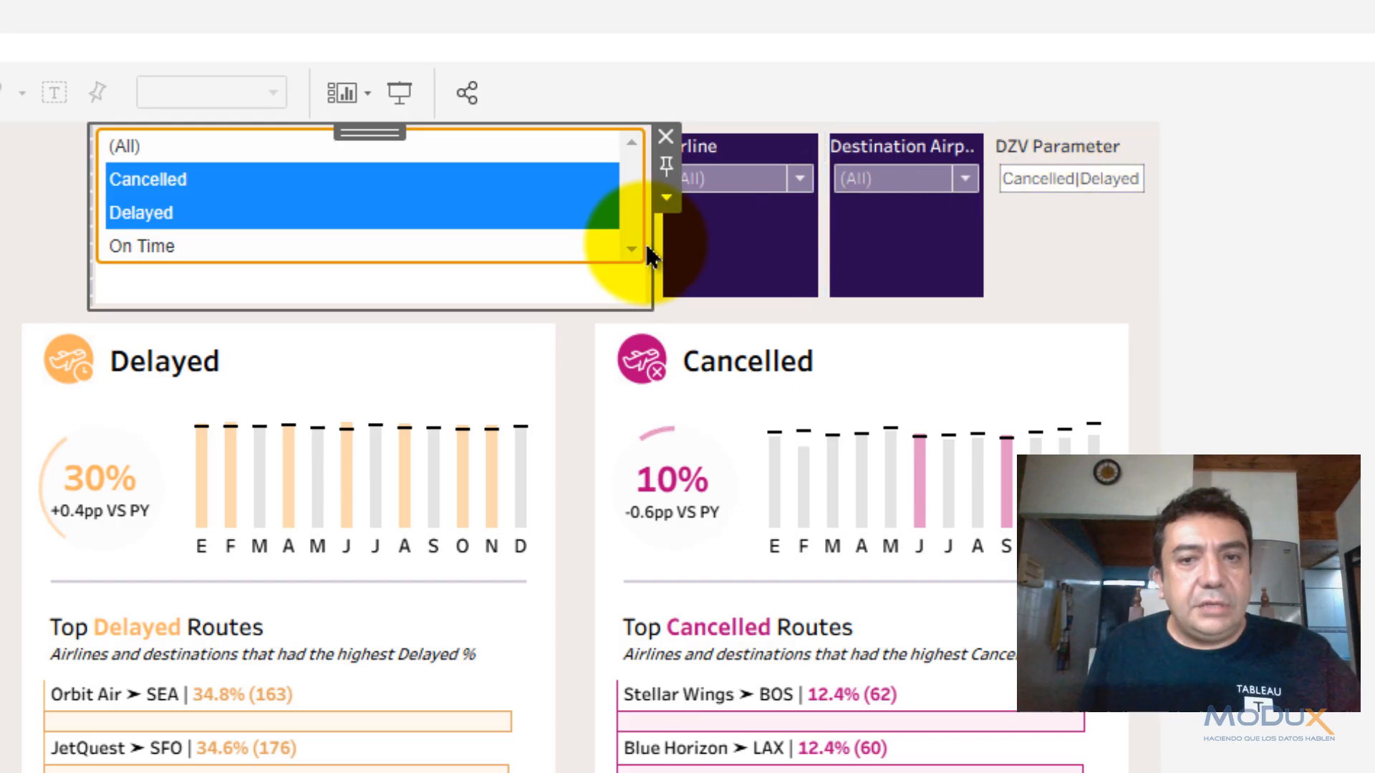
click(666, 204)
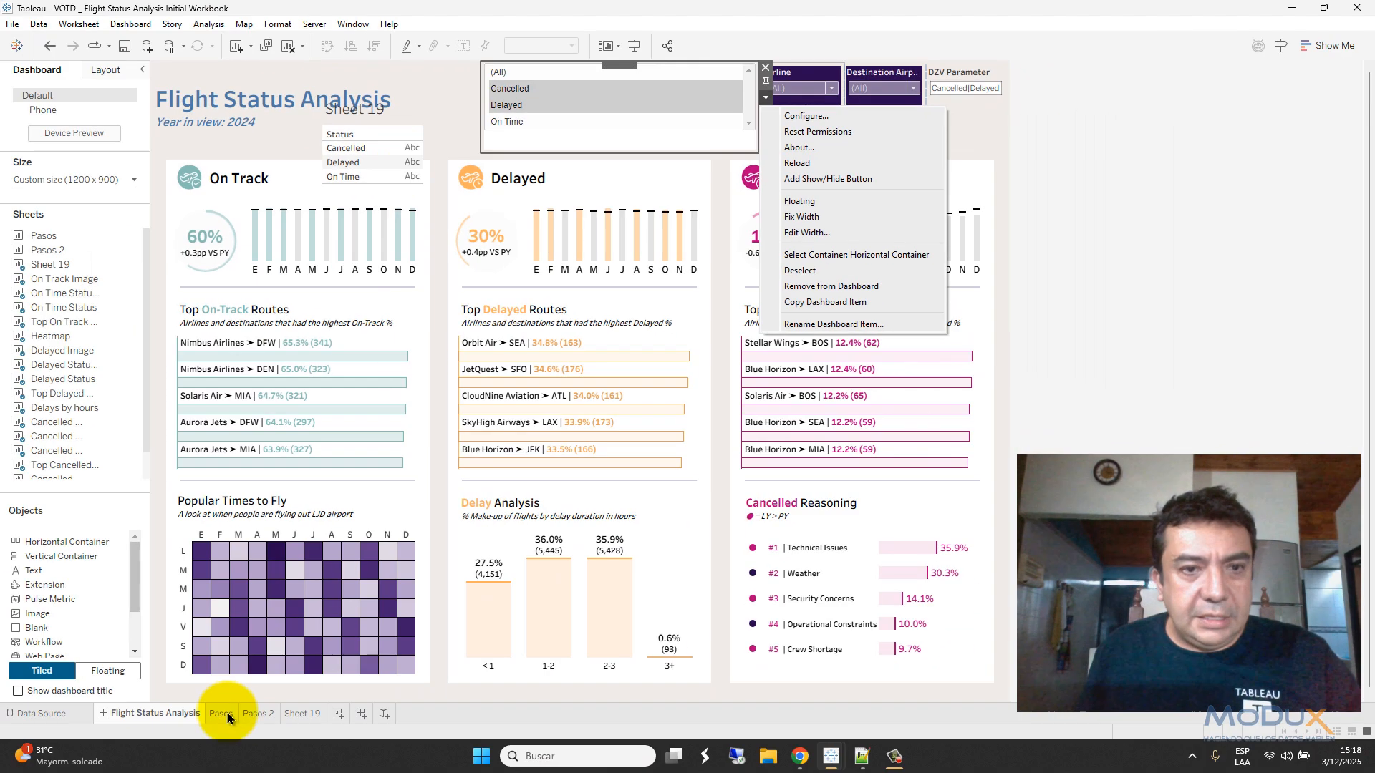
click(222, 714)
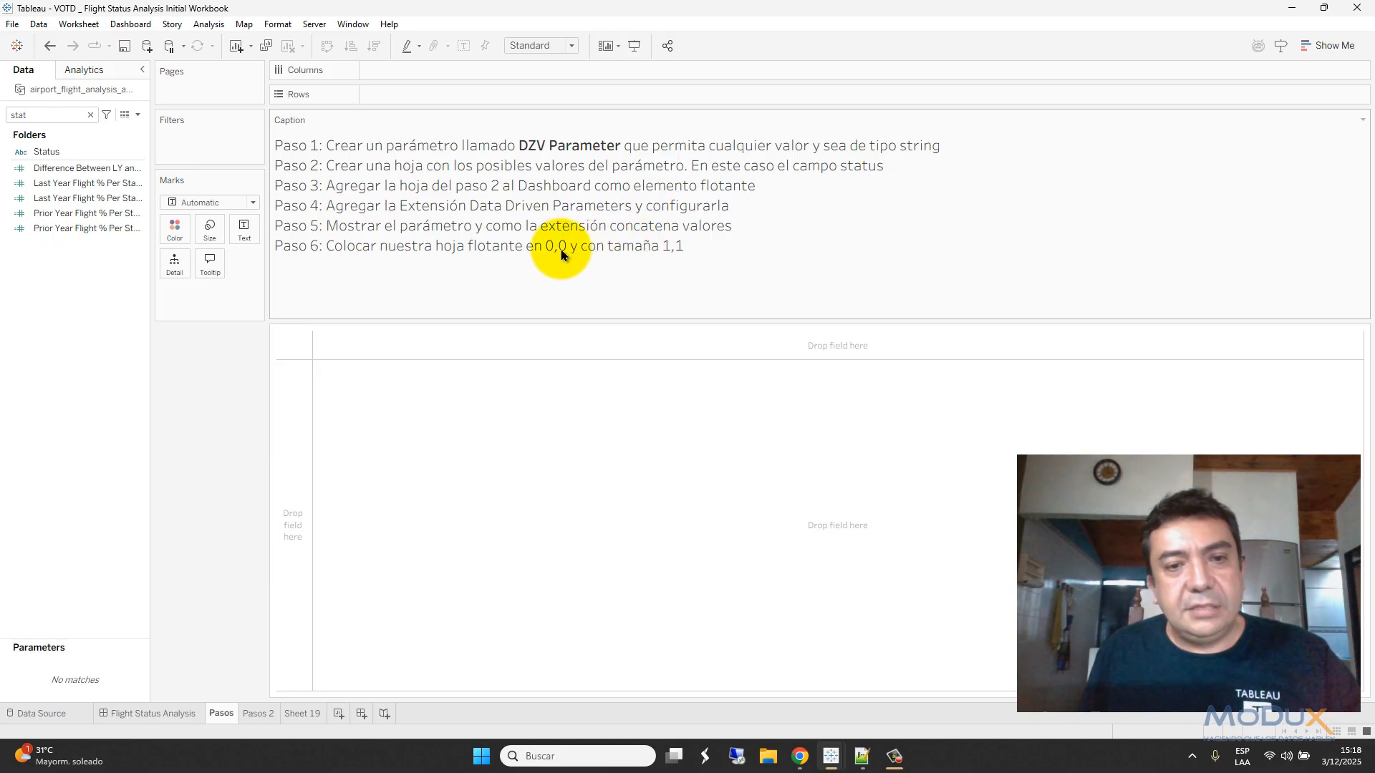
click(179, 719)
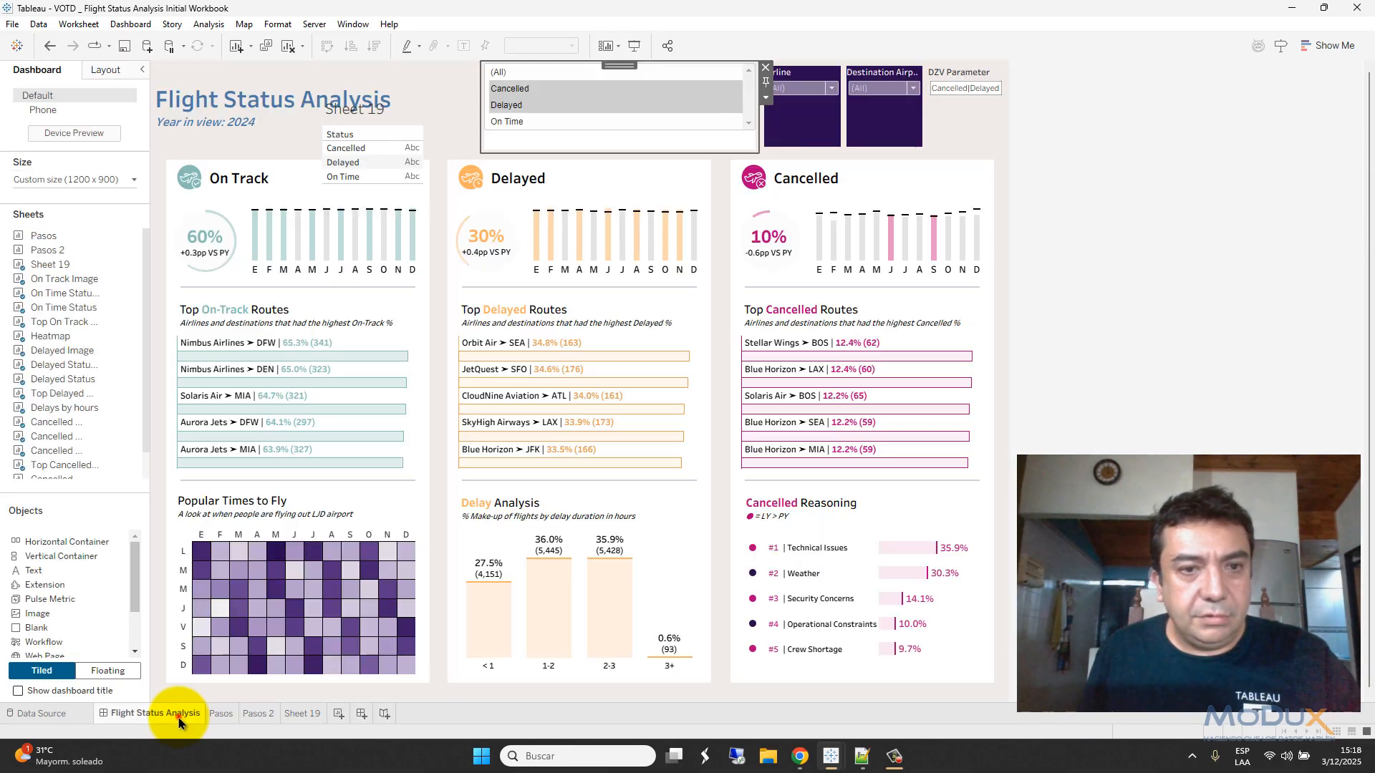
click(415, 114)
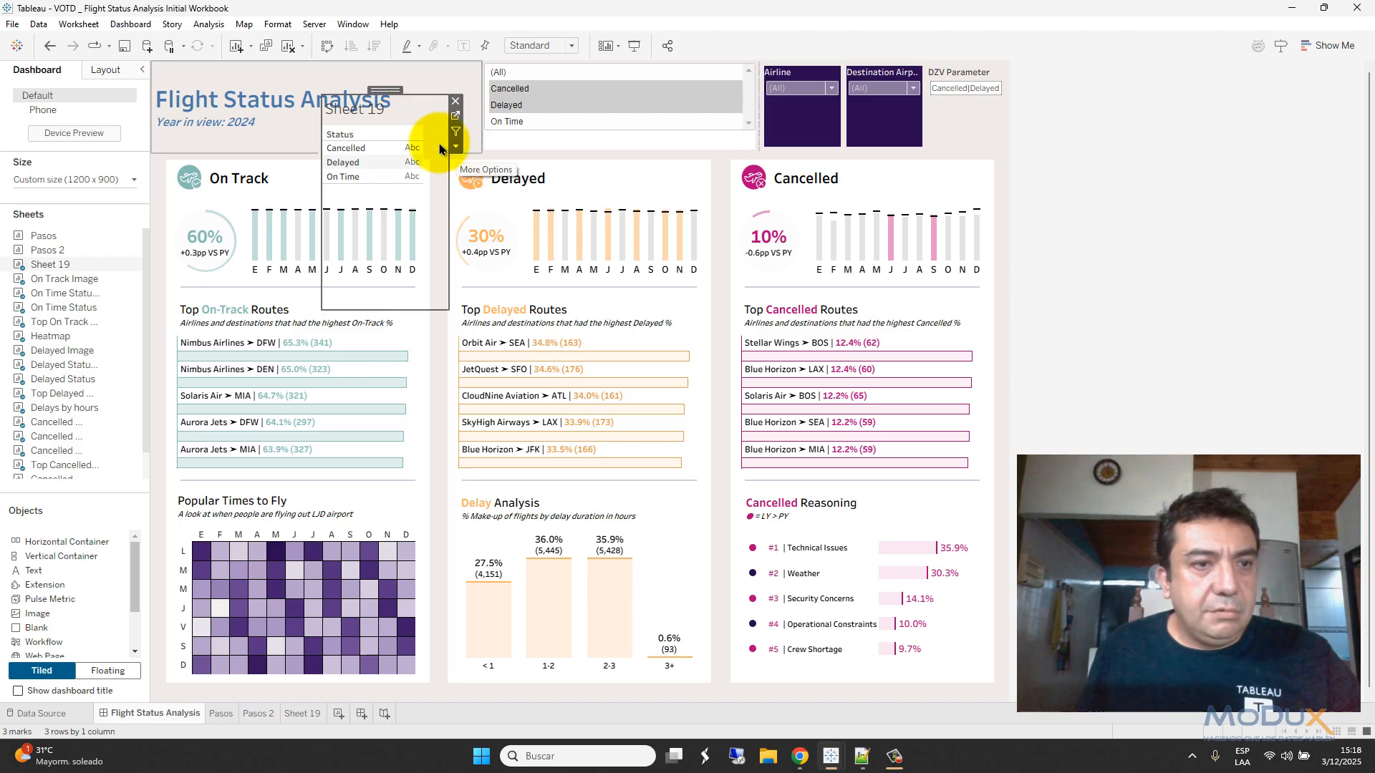
- In Layout, set Sheet 19 to position 0,0 with width 1 and height 1
click(108, 69)
click(39, 216)
click(86, 216)
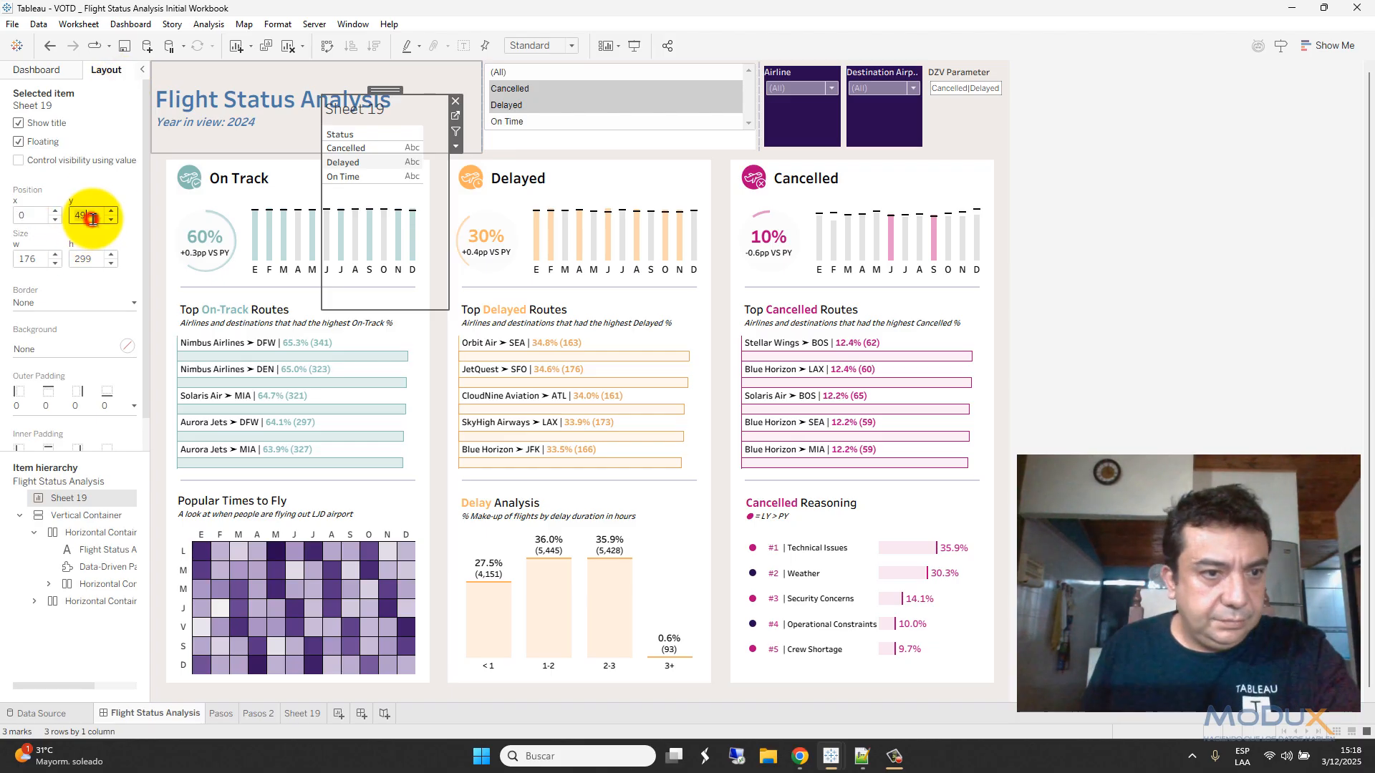
double_click(91, 219)
text(0)
click(44, 260)
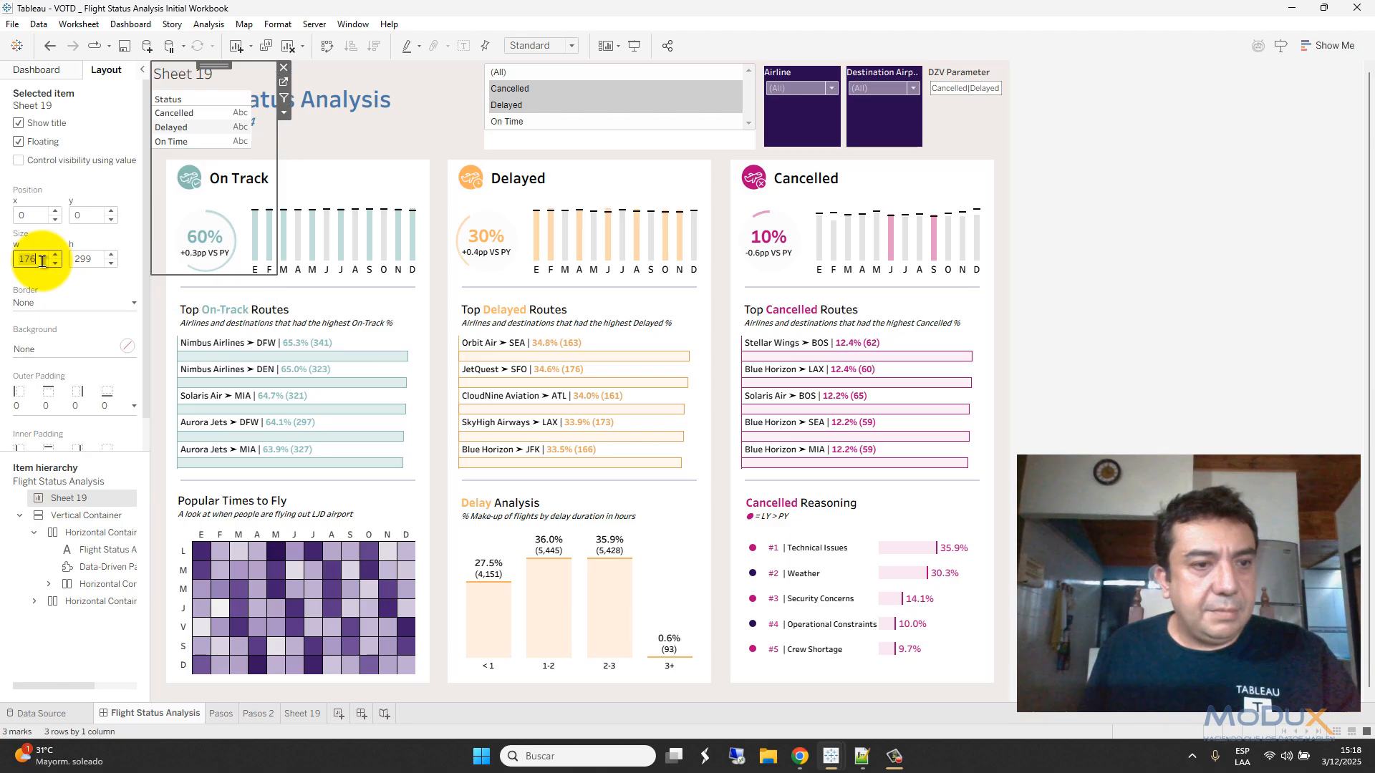
text(1)
double_click(88, 258)
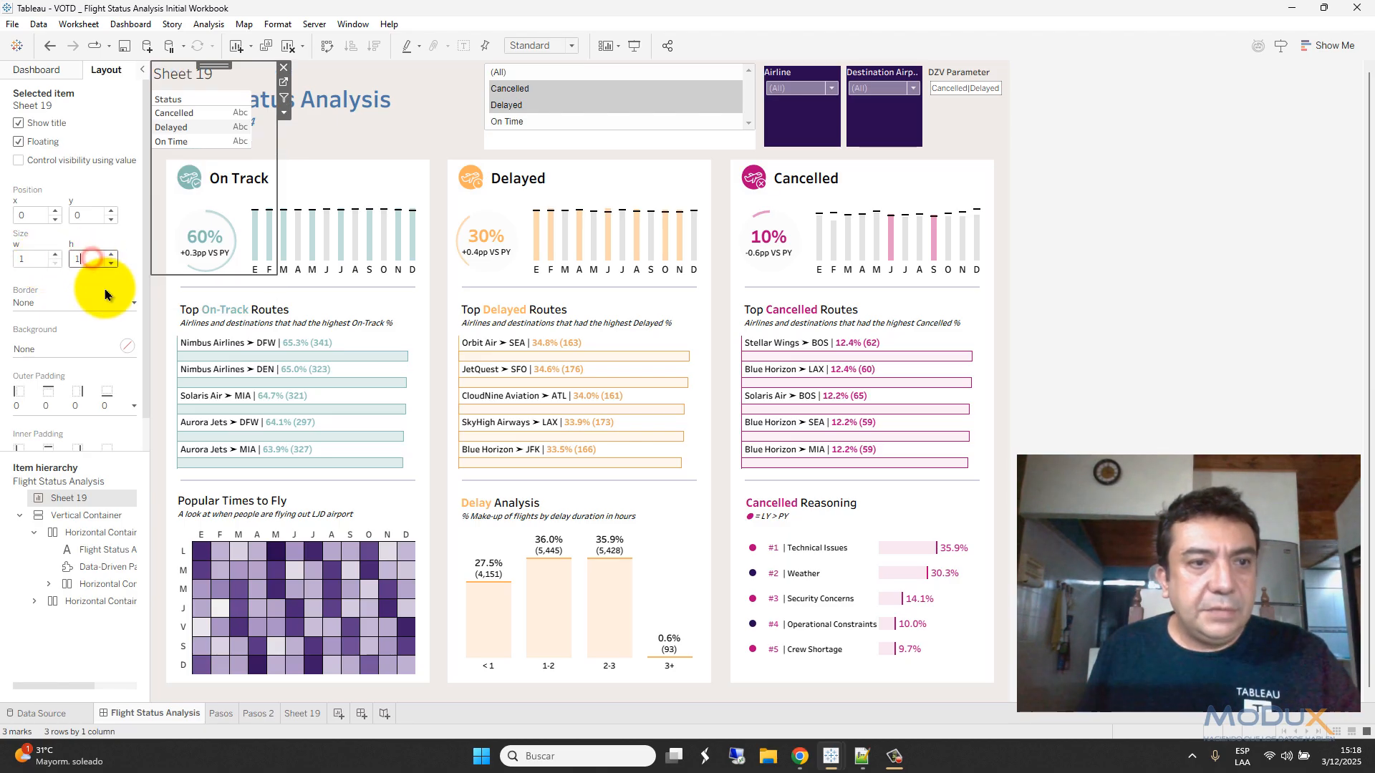
text(1)
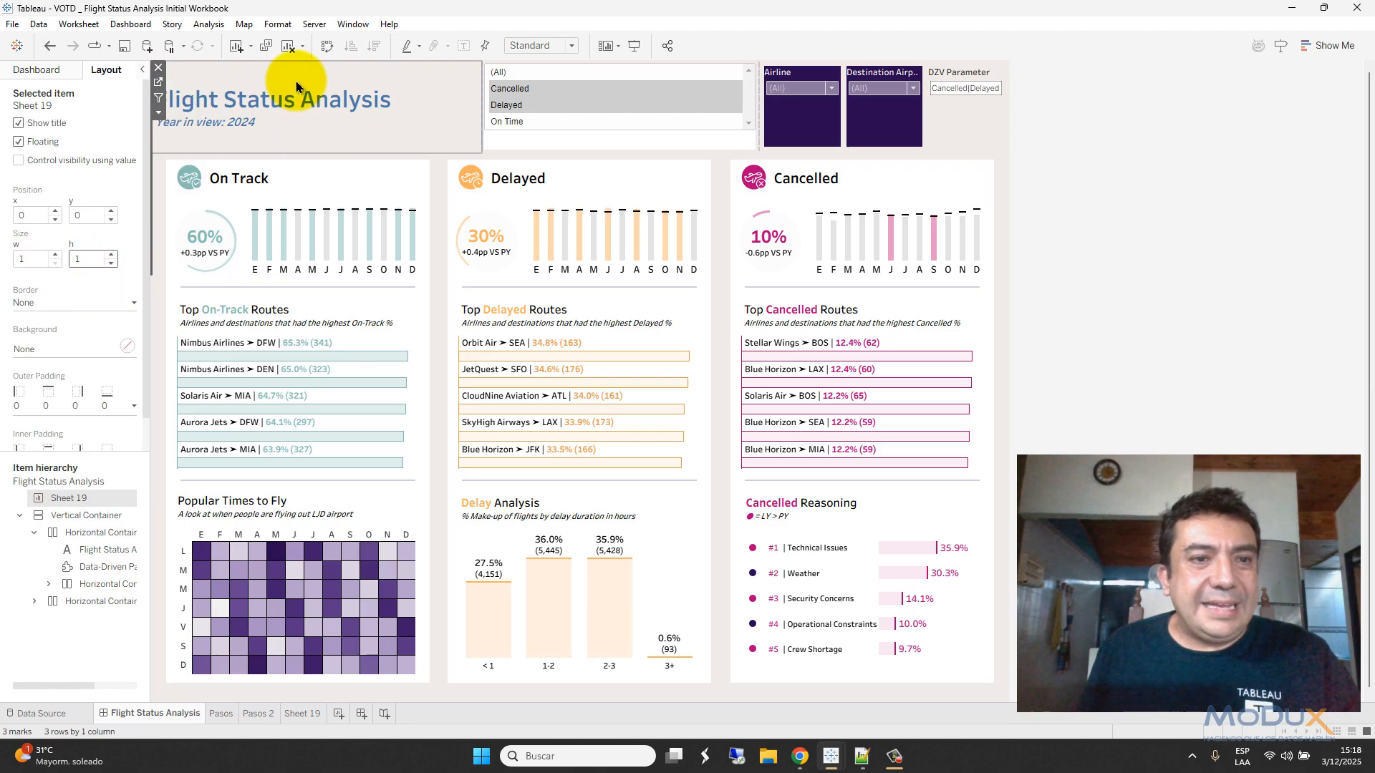
click(285, 79)
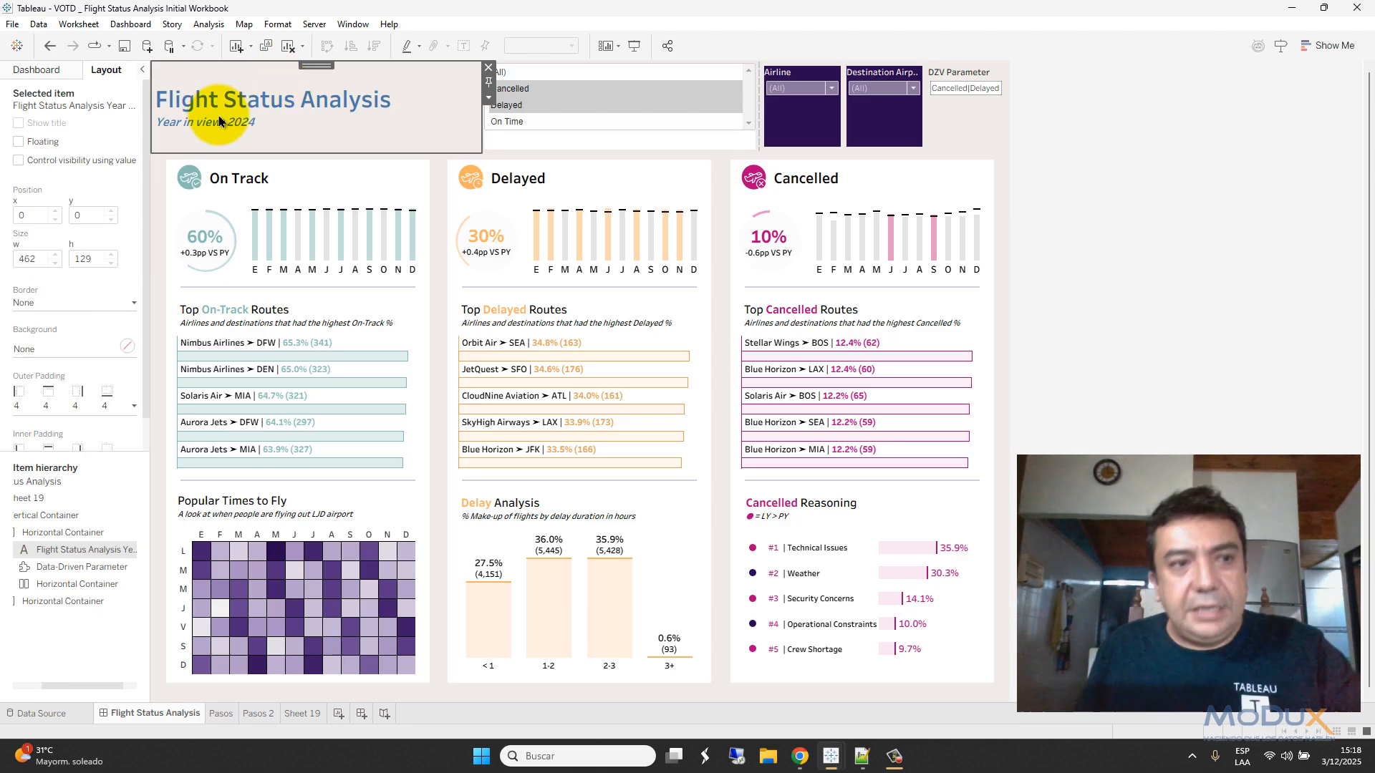
click(43, 69)
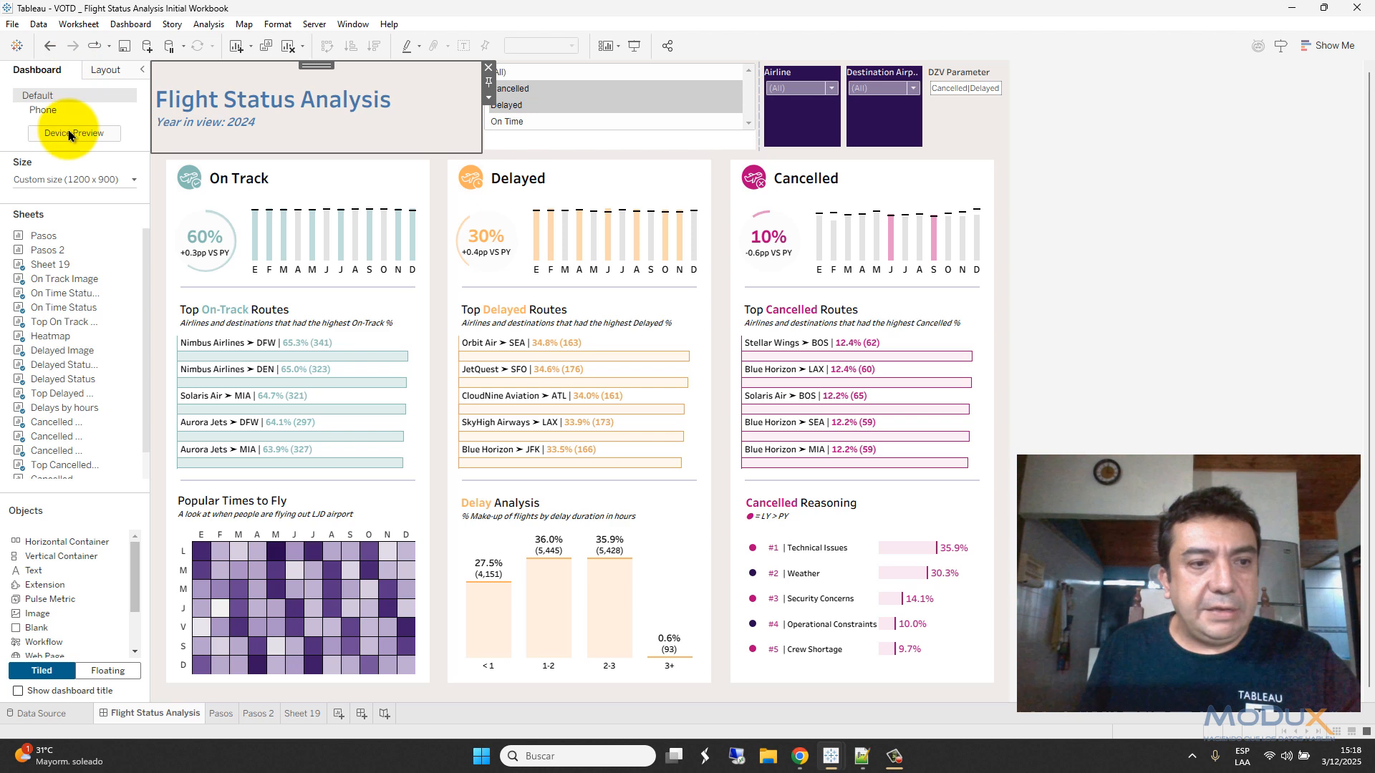
click(51, 266)
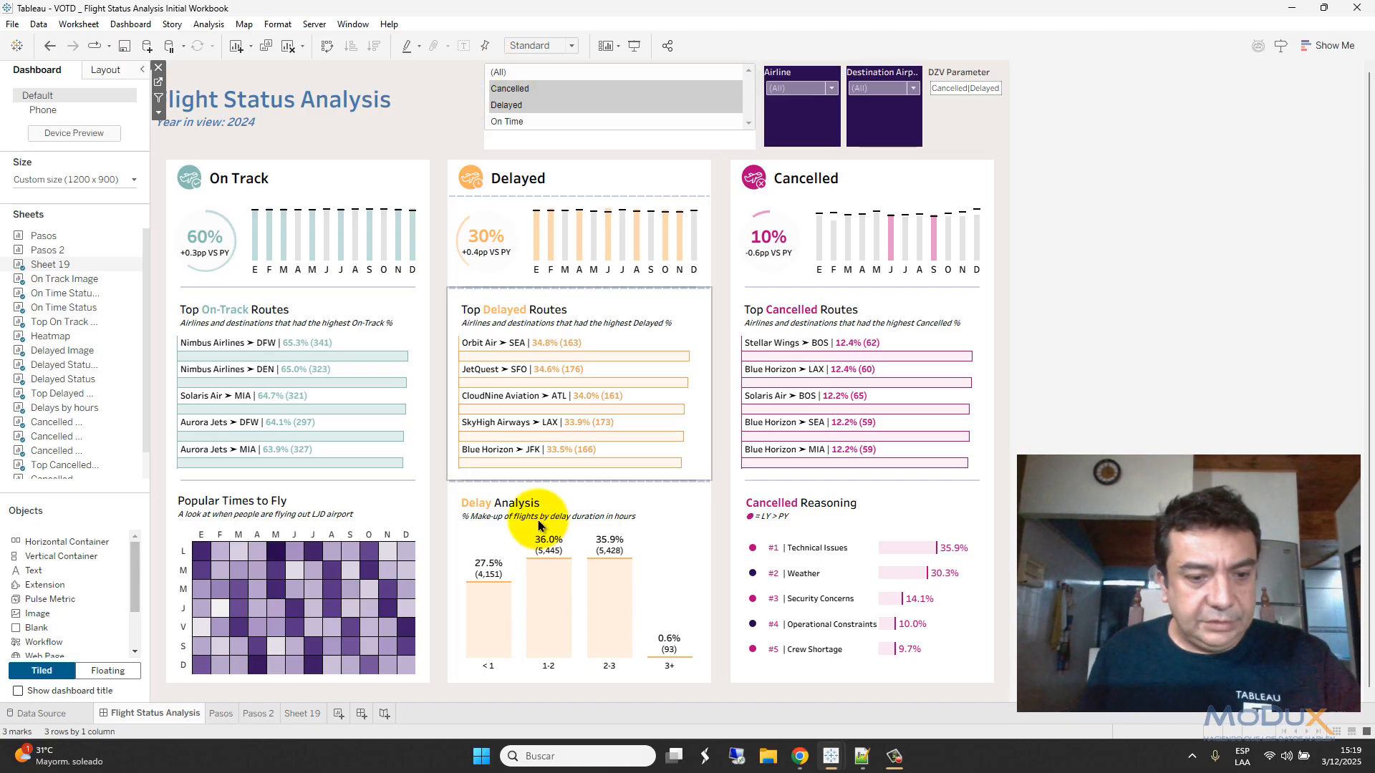
- On new Sheet 20, draft a String list parameter filled from Status on open, then cancel it
click(336, 715)
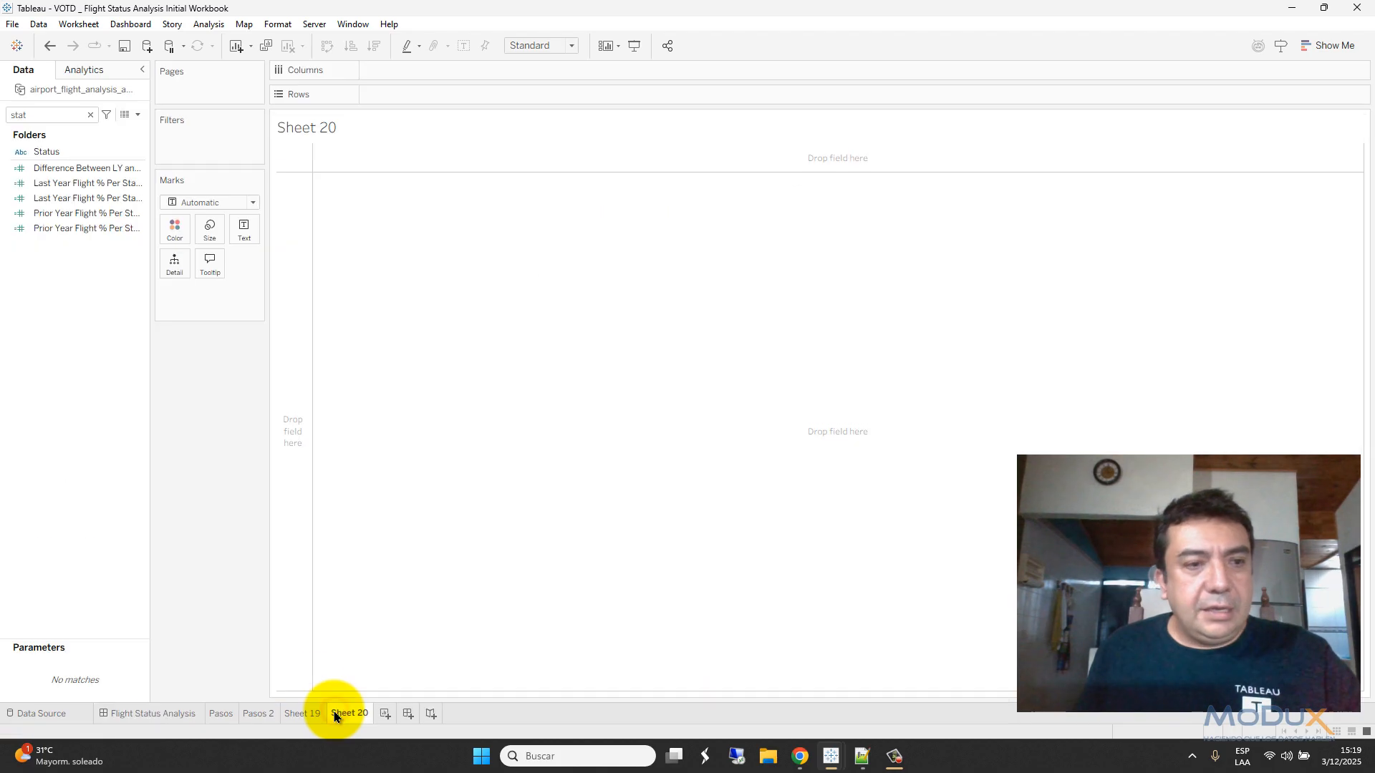
click(90, 117)
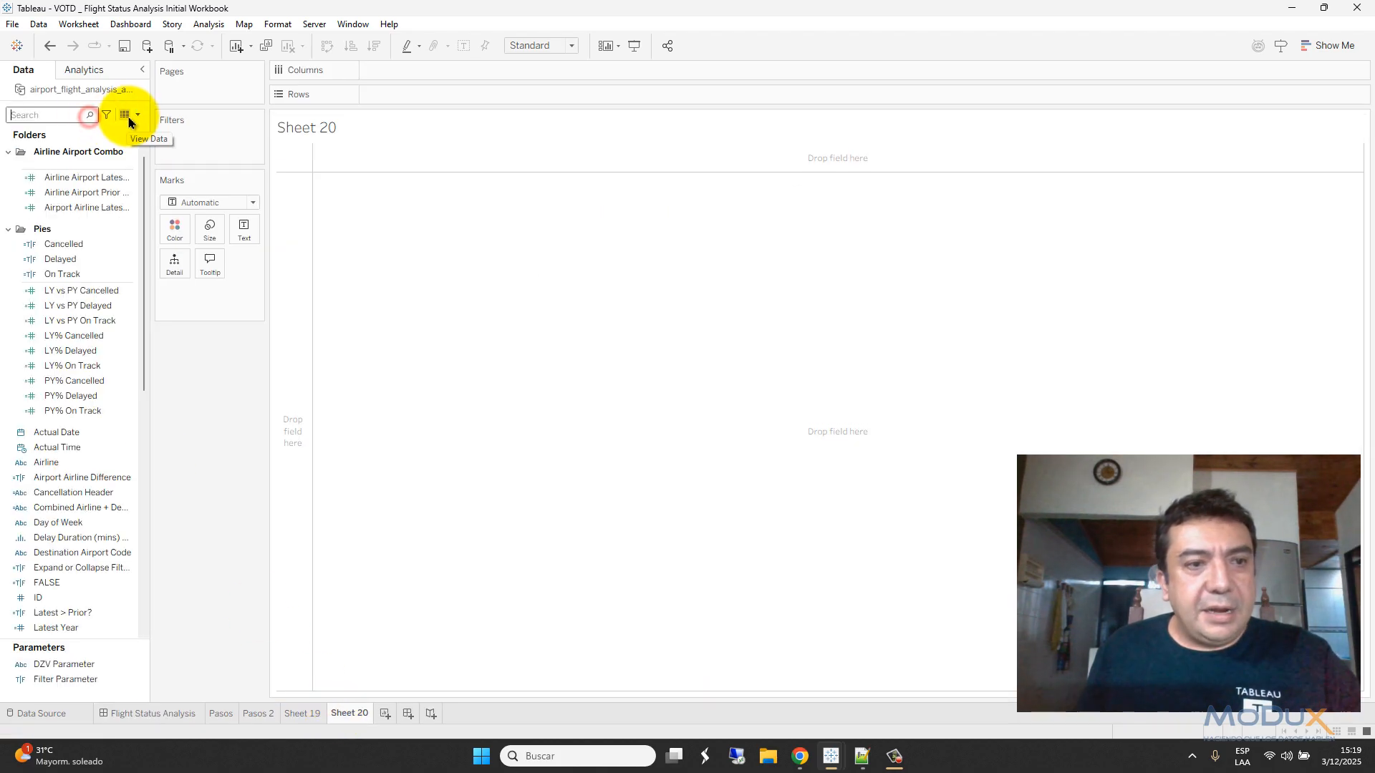
click(137, 115)
click(124, 166)
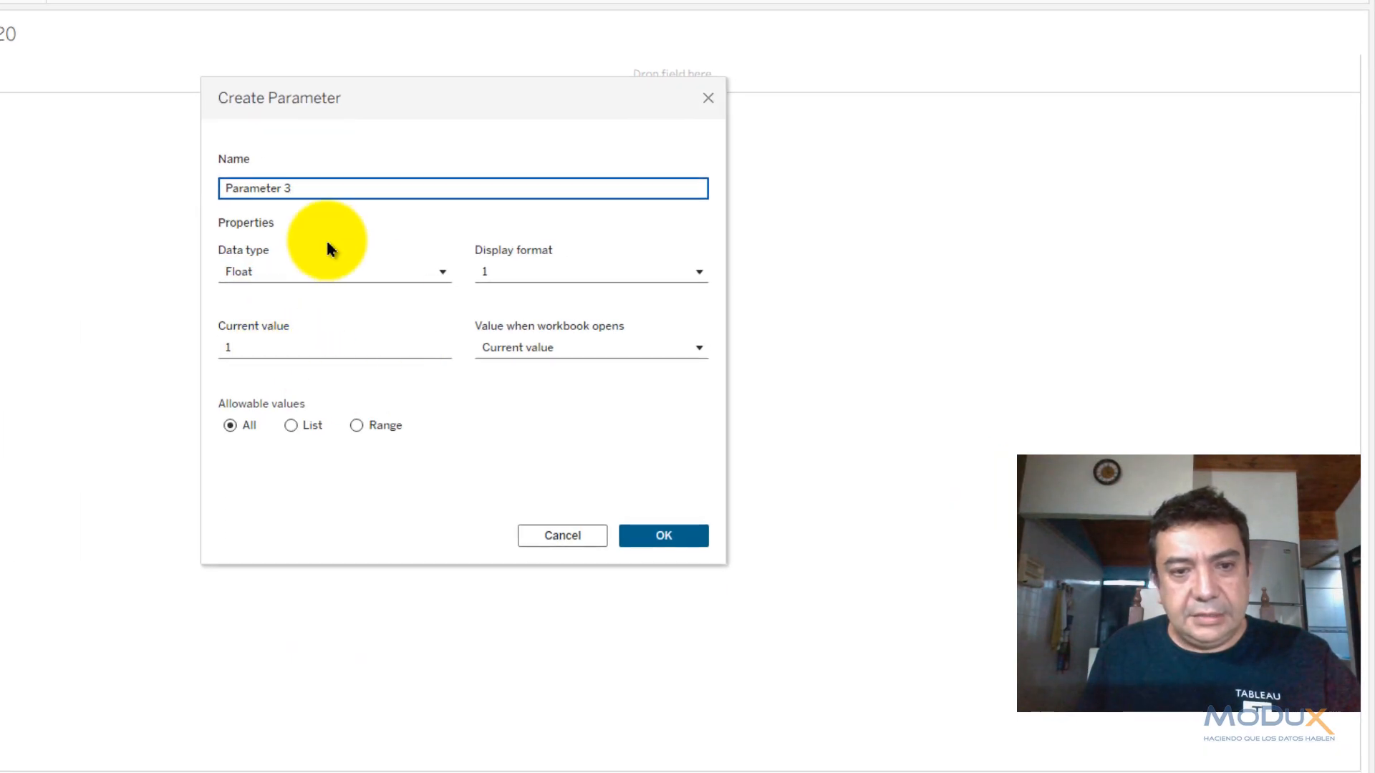
click(258, 272)
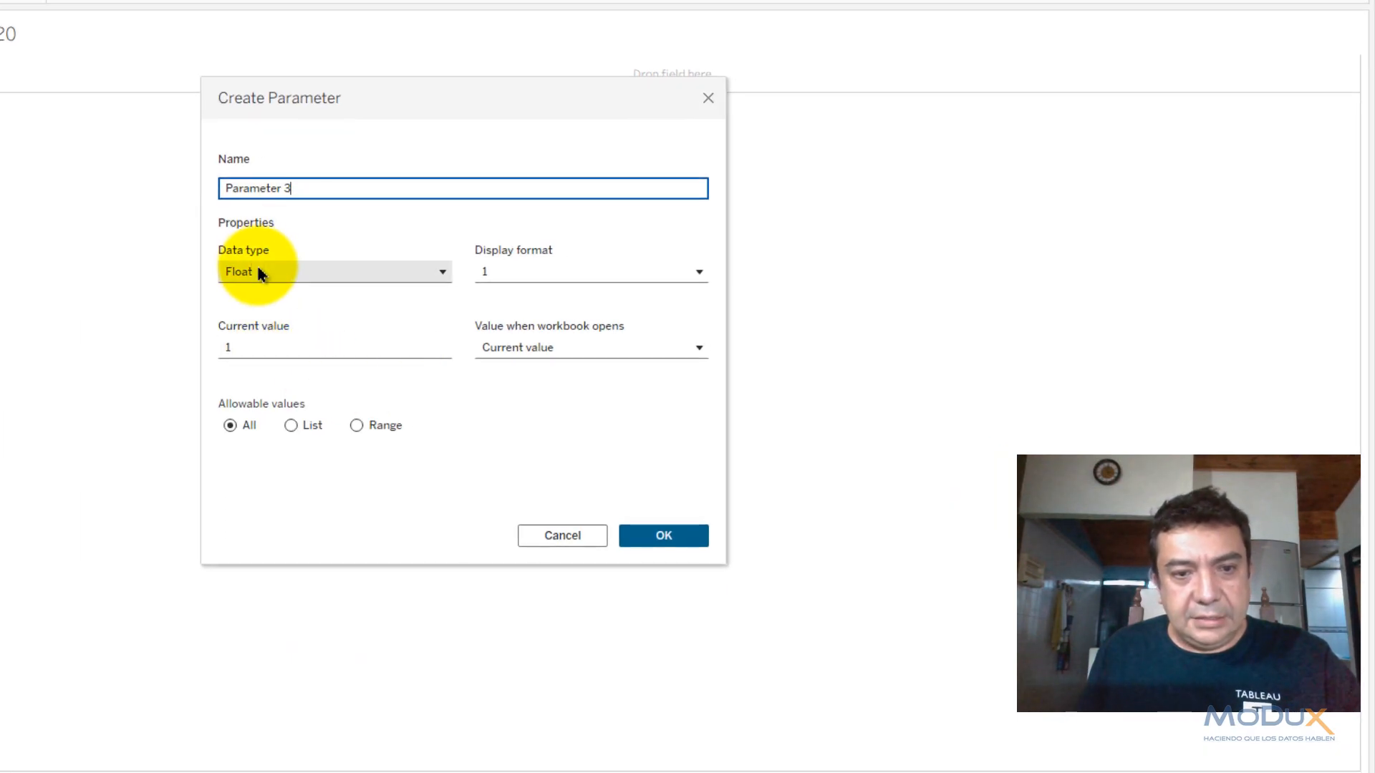
click(260, 345)
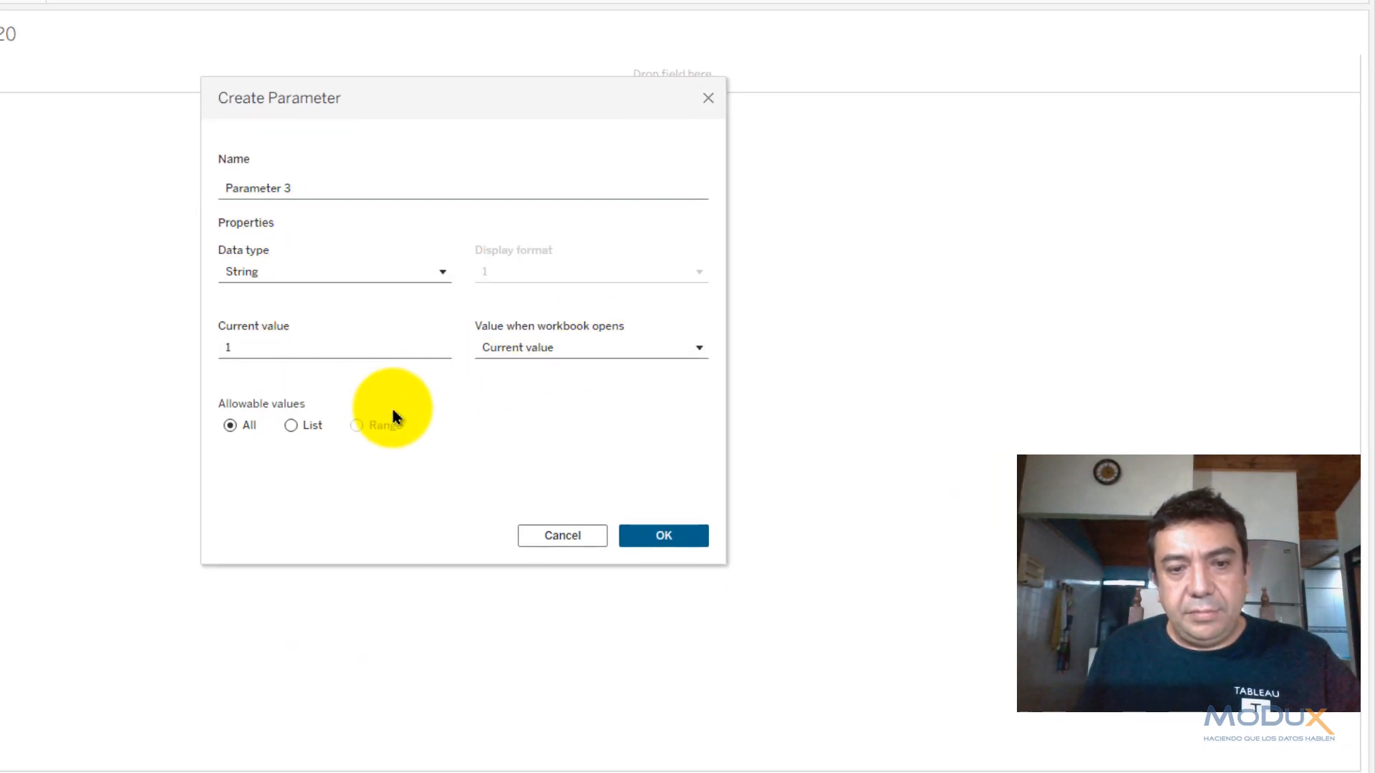
click(290, 425)
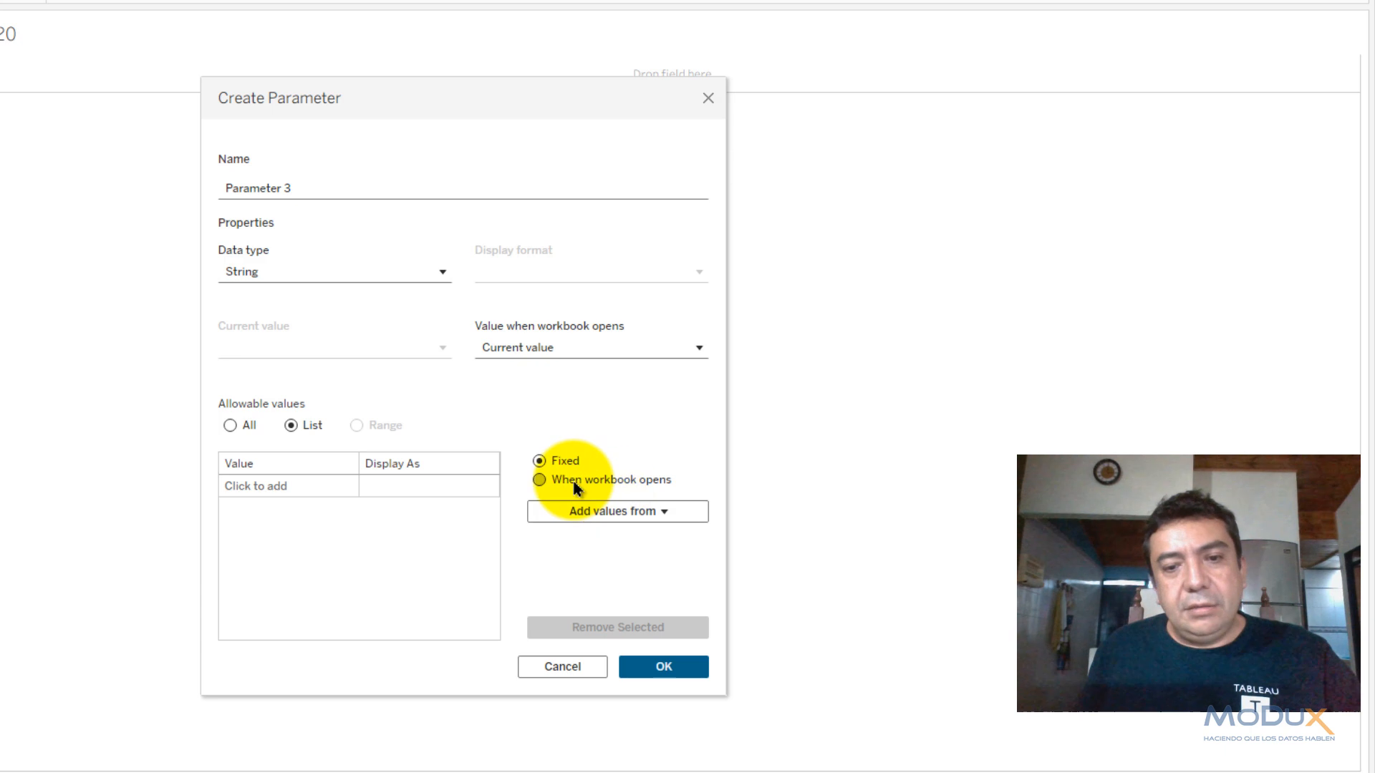
click(546, 480)
click(594, 513)
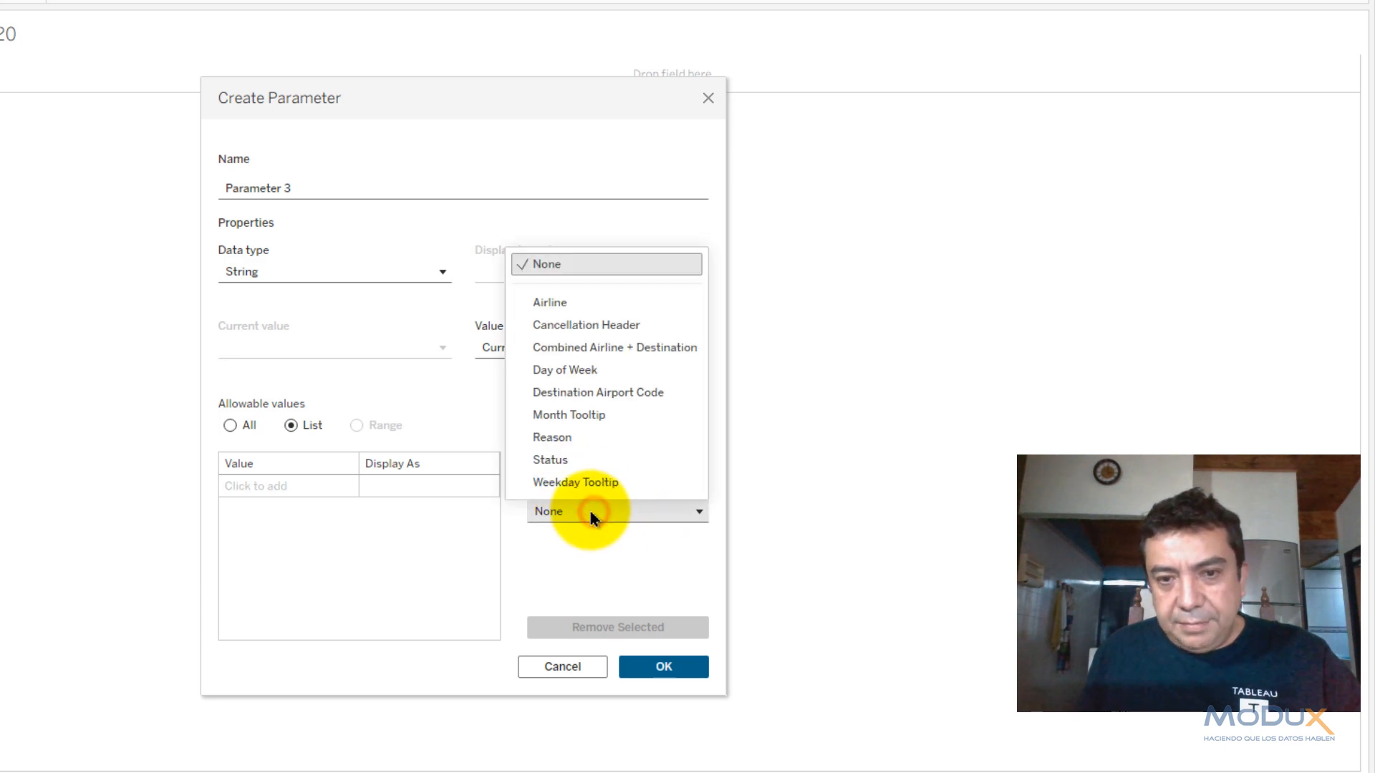
click(564, 457)
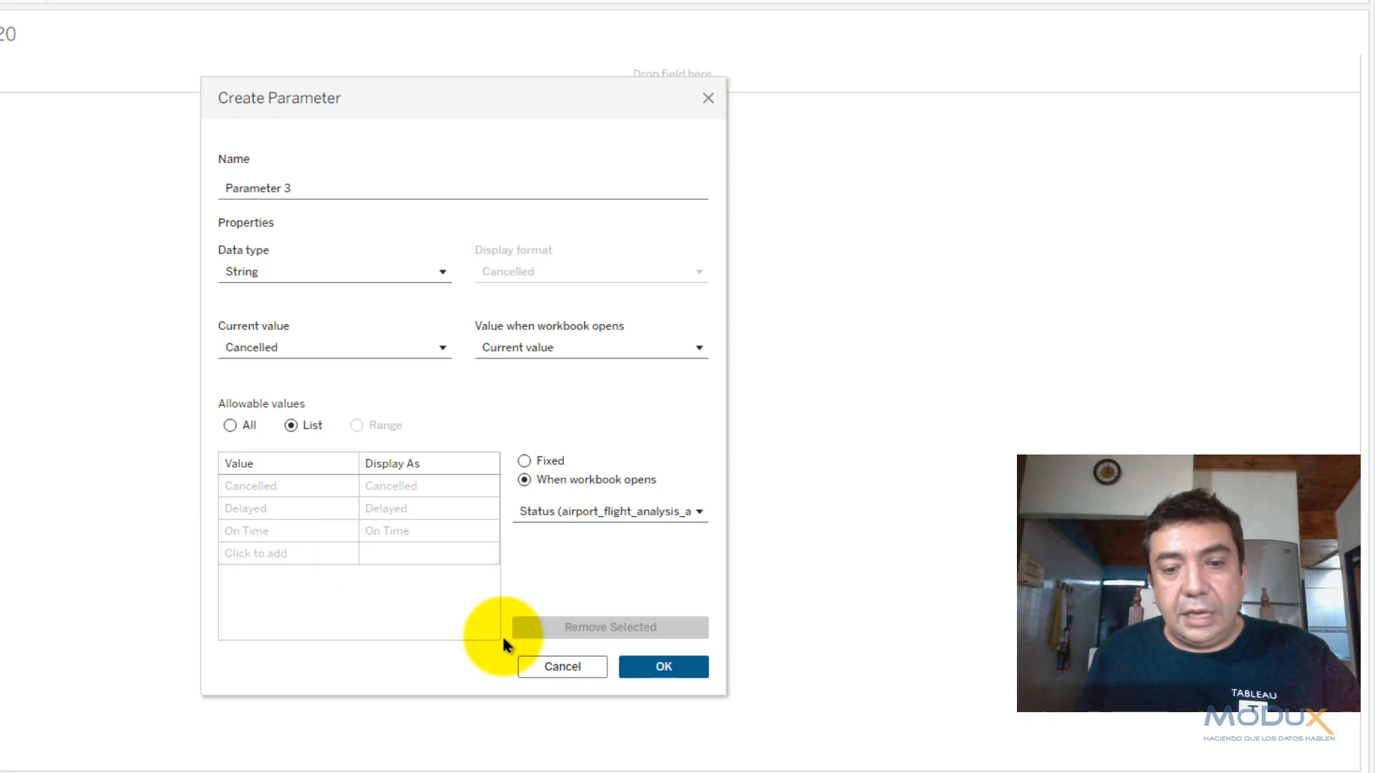
click(561, 666)
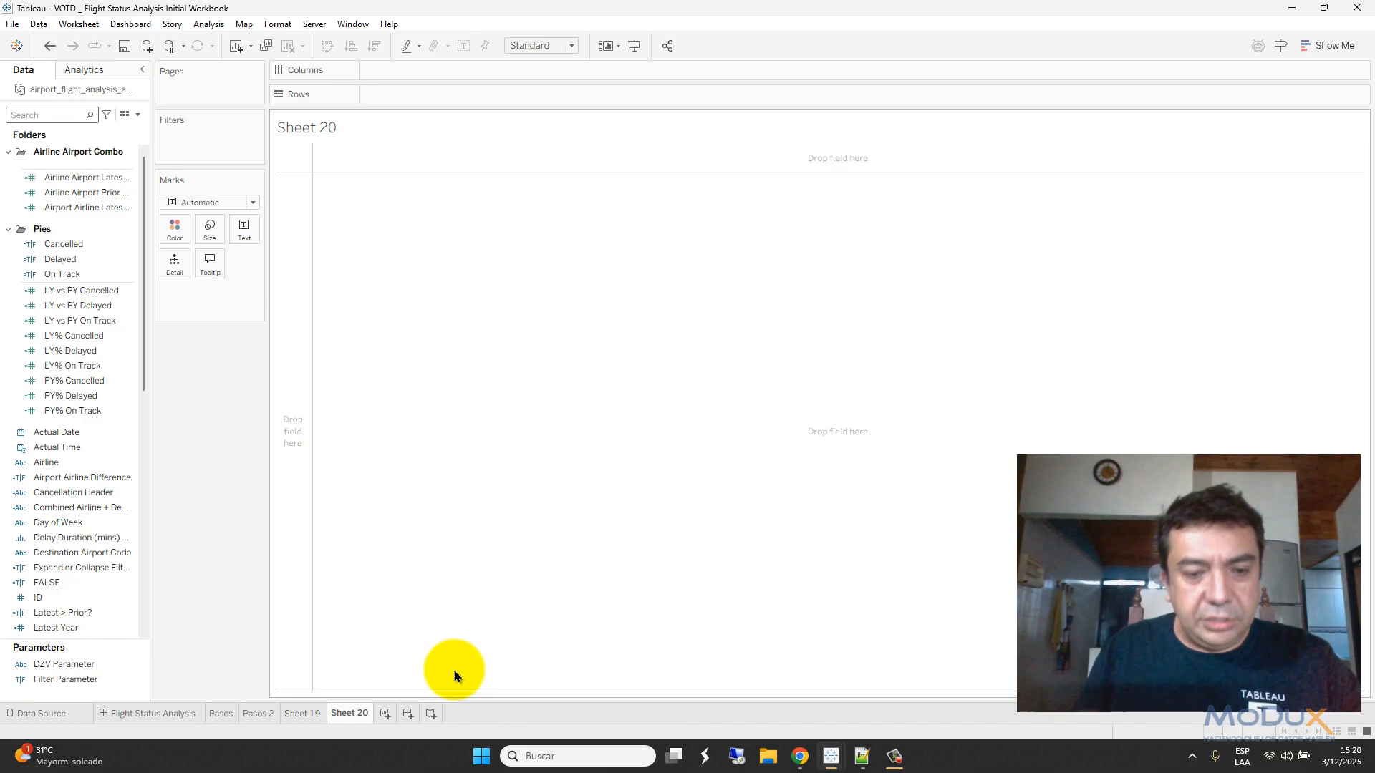
- On Pasos 2, copy the DZV On Time CONTAINS formula from the caption
key(ctrl+f)
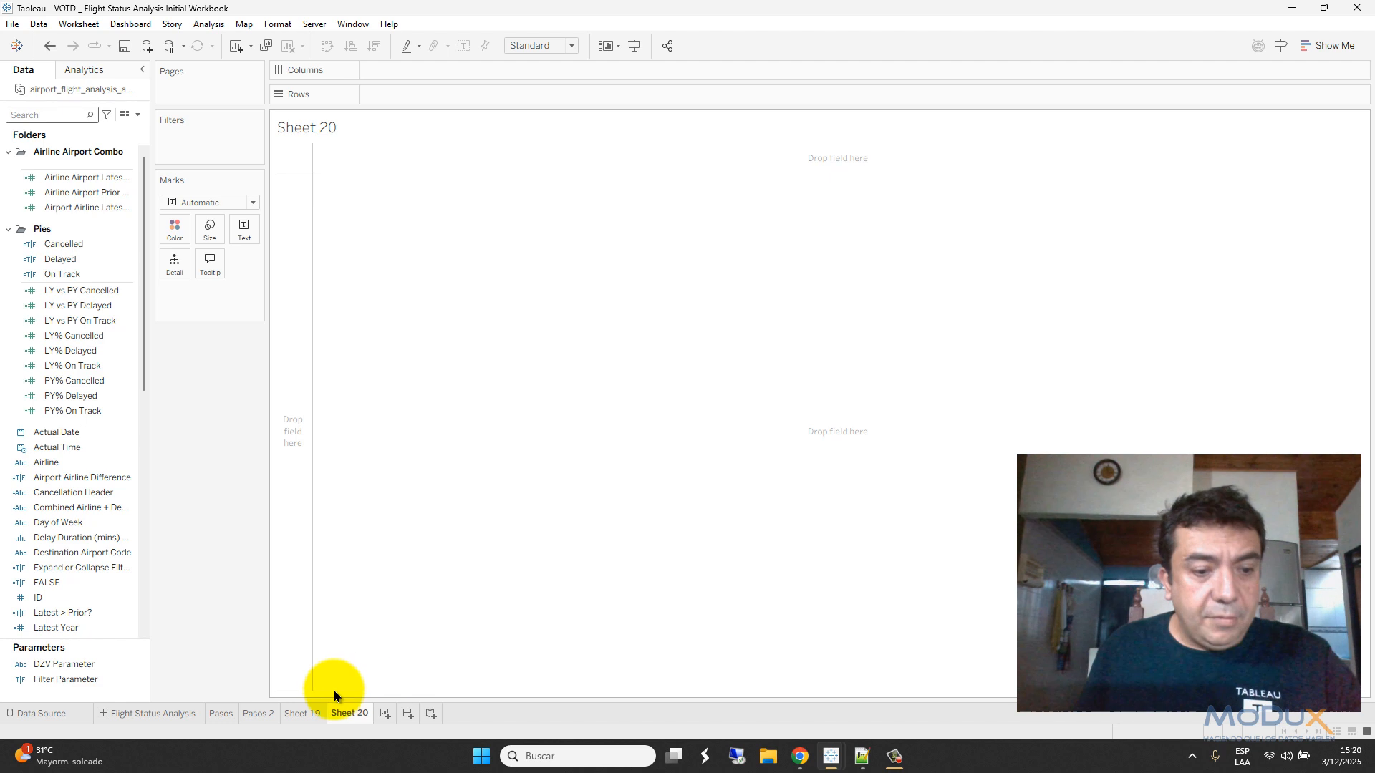
click(251, 714)
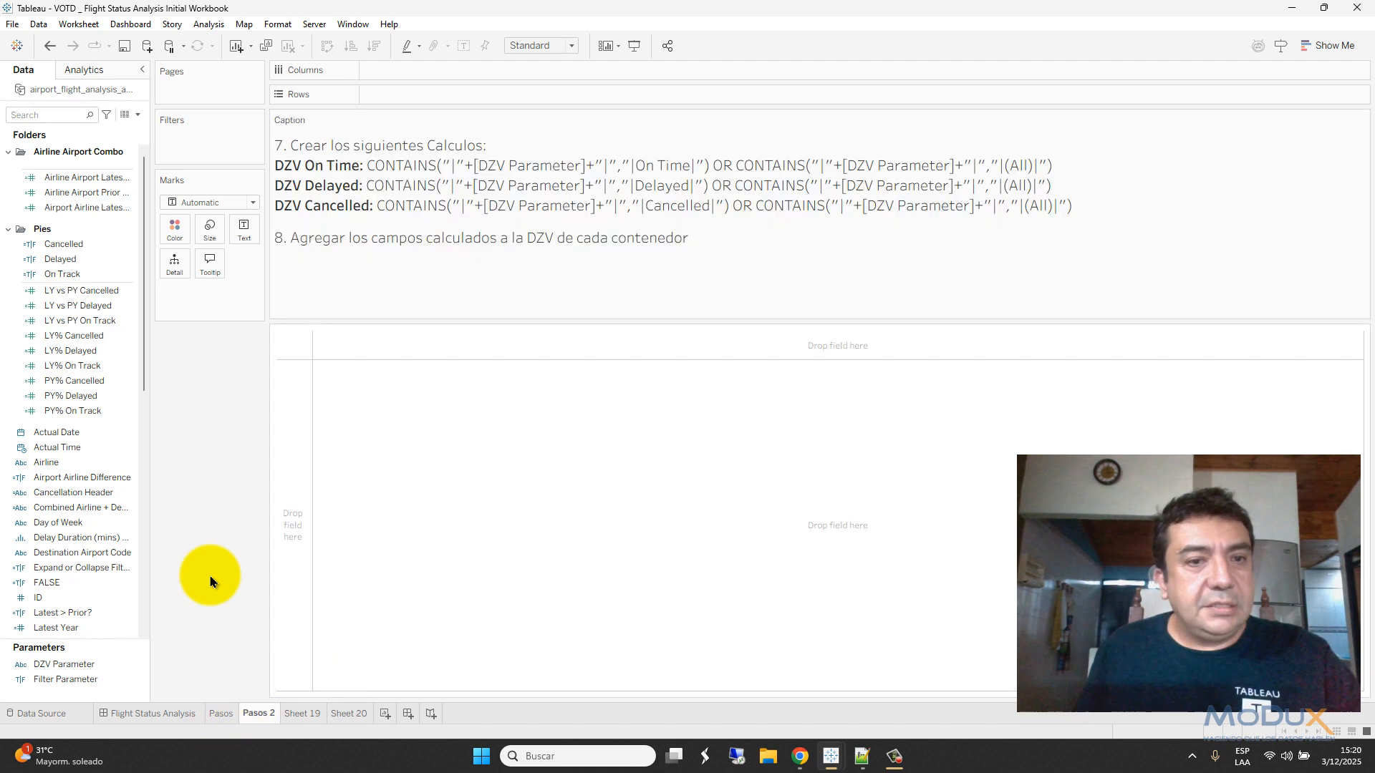
click(139, 116)
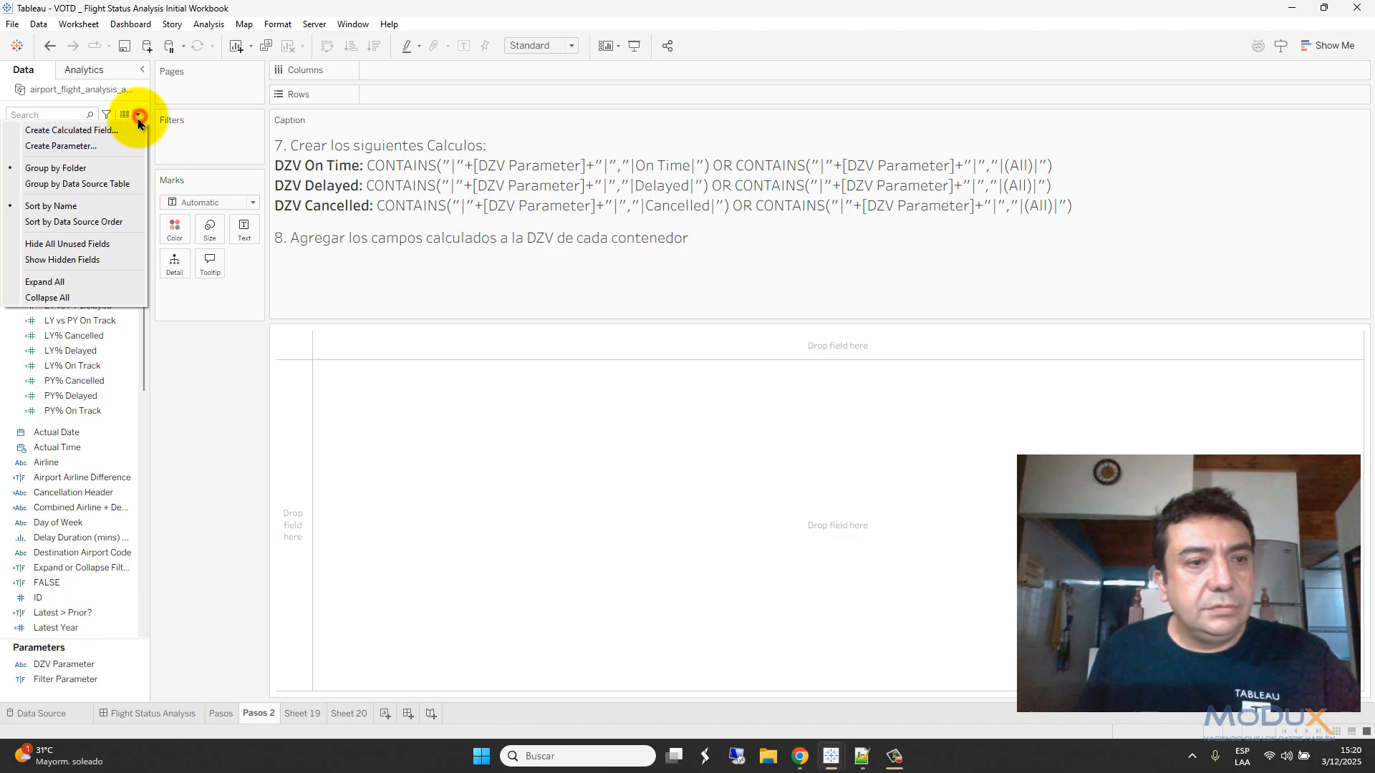
click(370, 172)
double_click(380, 166)
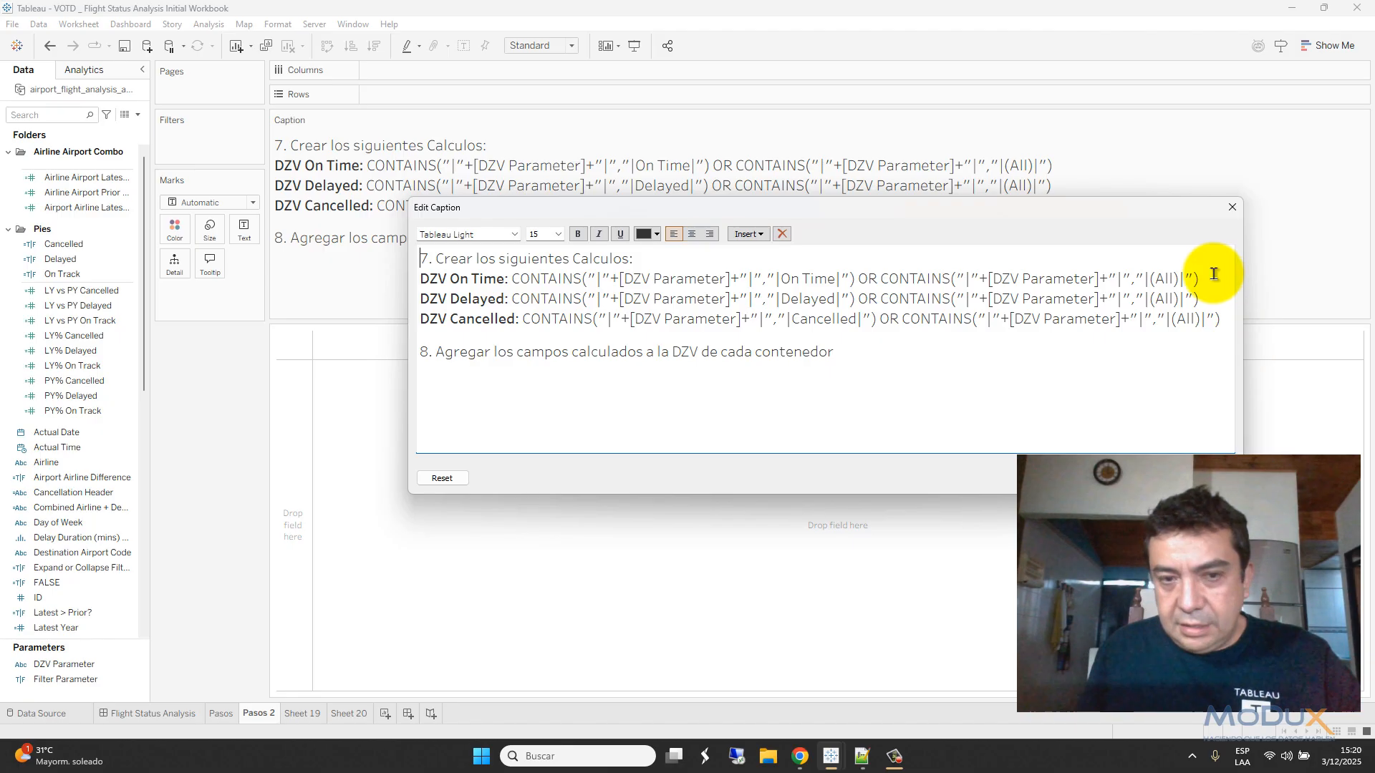
drag(1212, 276, 509, 278)
key(ctrl+c)
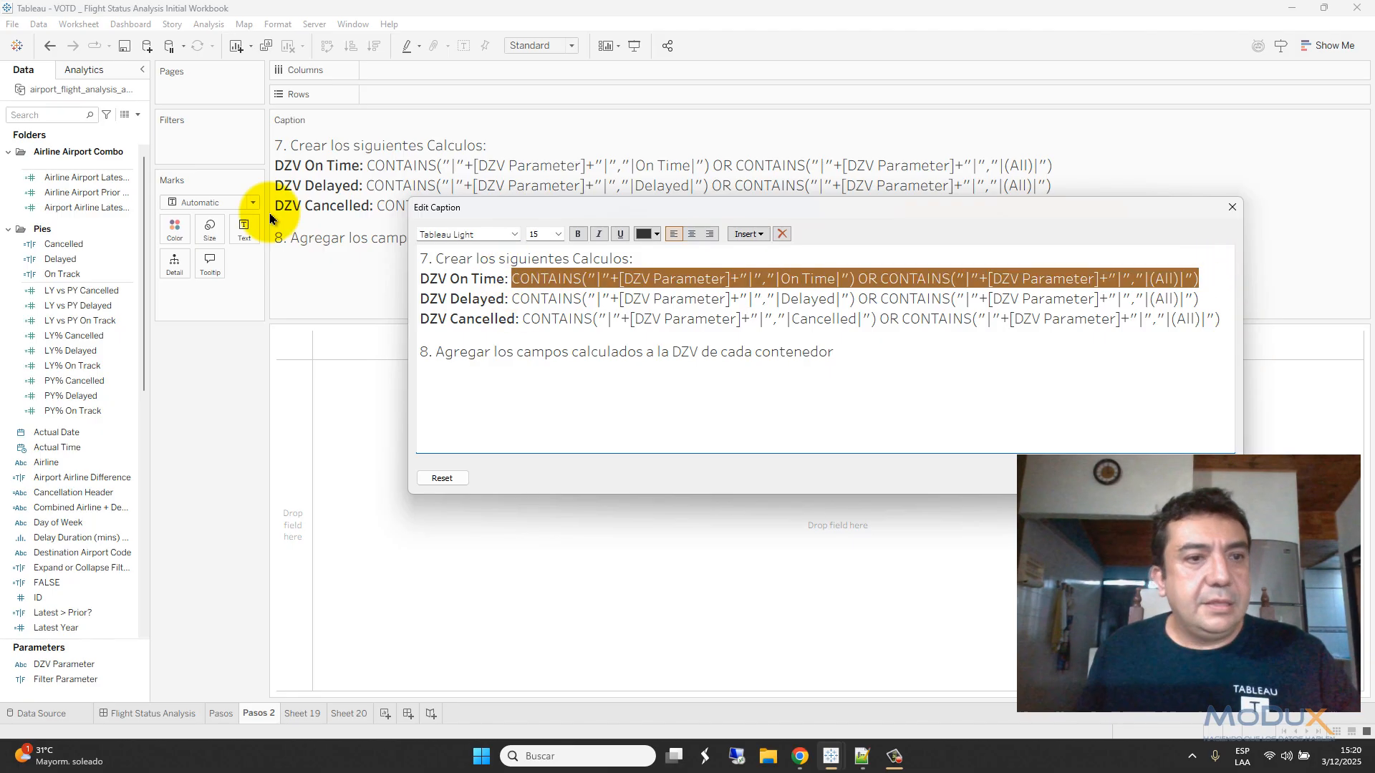
click(141, 116)
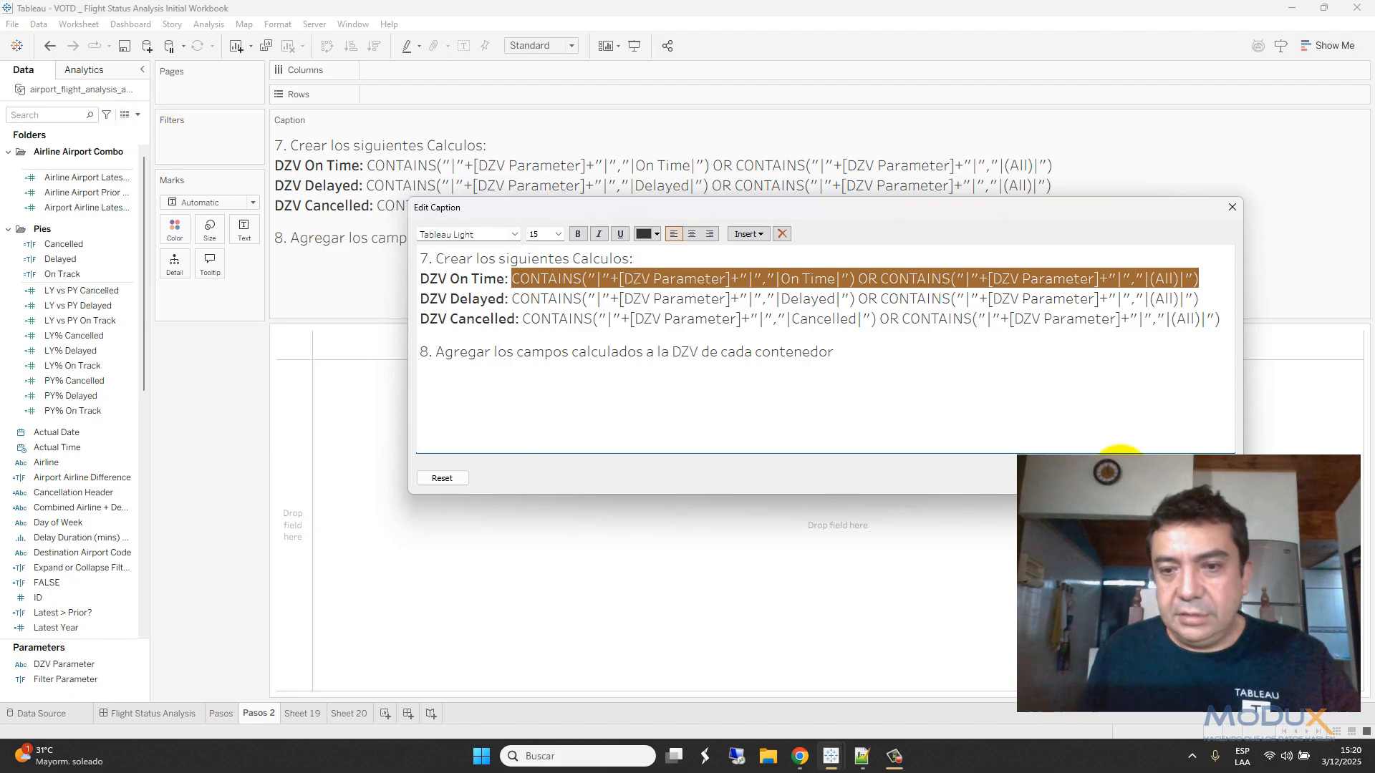
click(1148, 478)
- Create the DZV Ontime calculated field from the copied formula
click(139, 116)
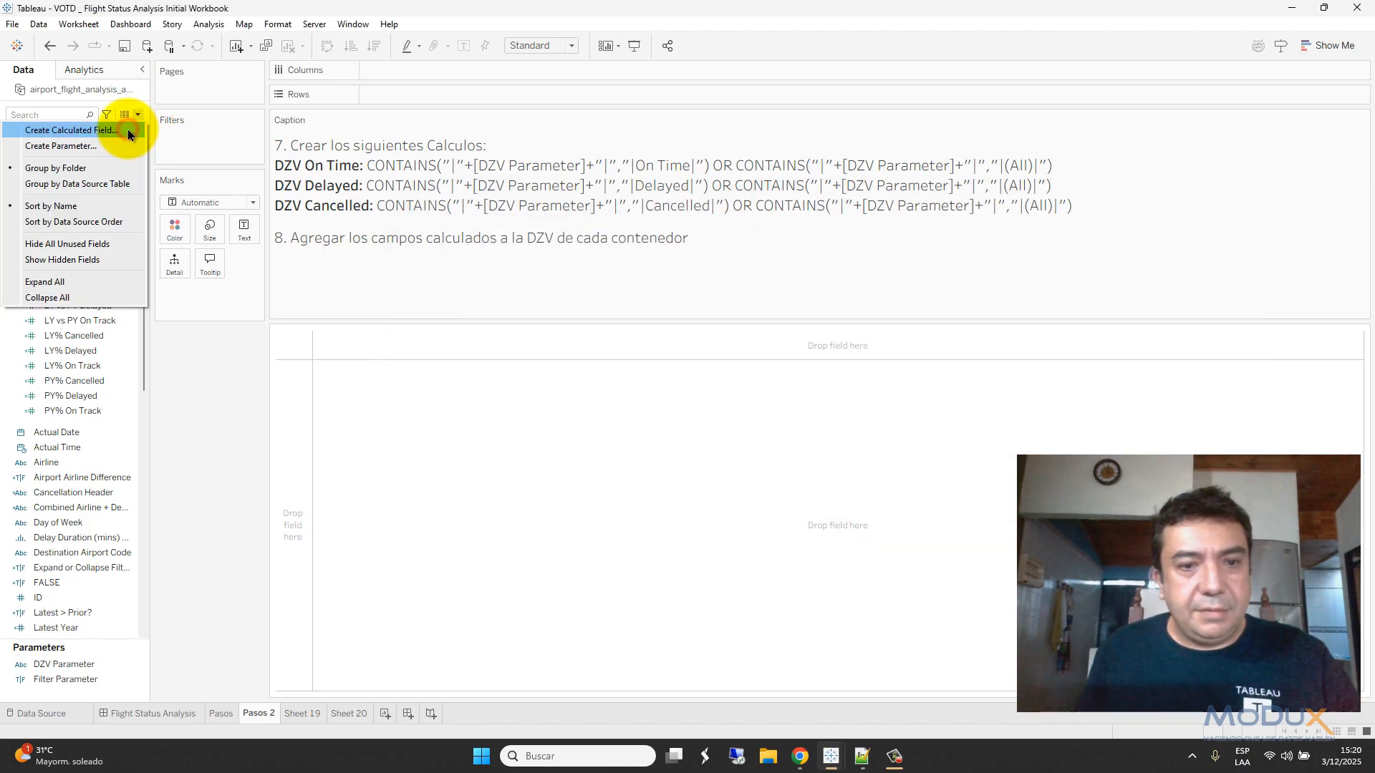
click(71, 130)
click(452, 278)
key(ctrl+v)
click(465, 218)
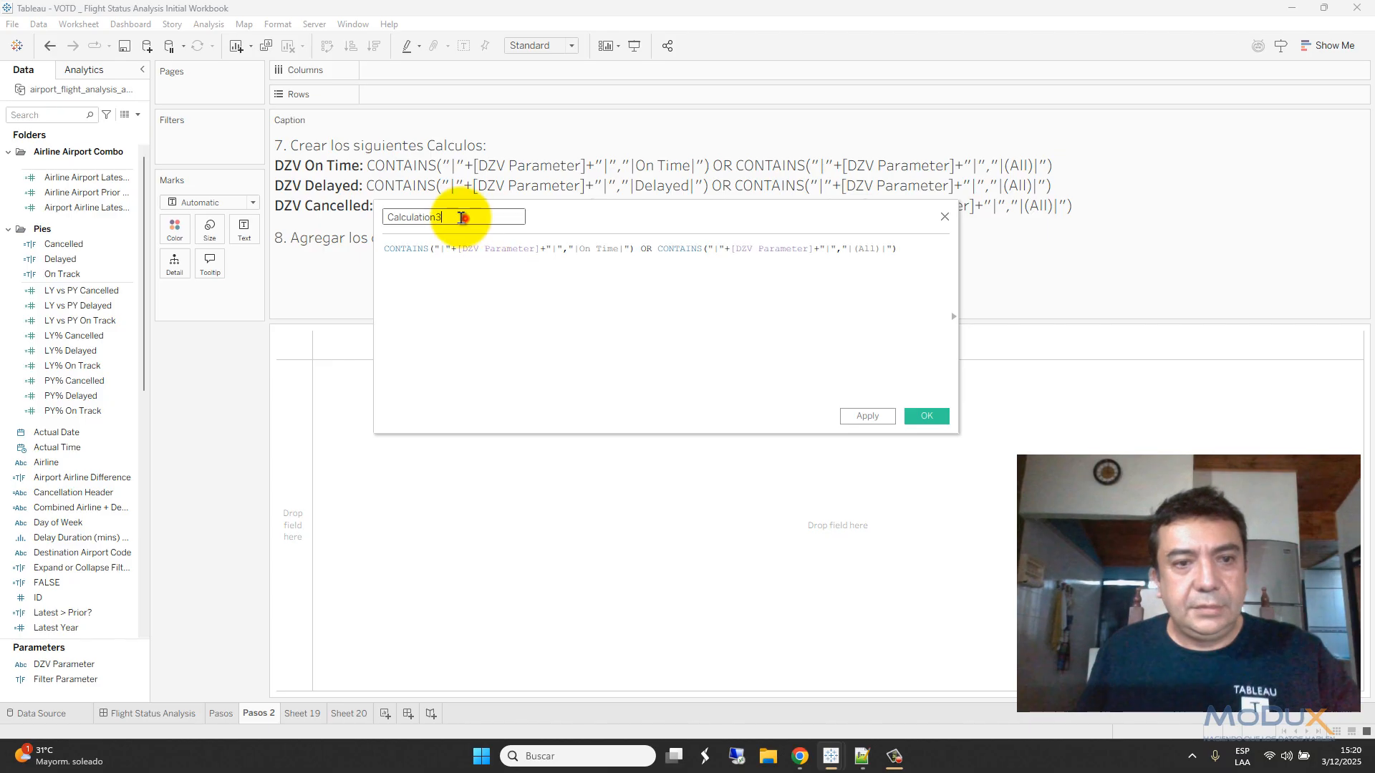
double_click(466, 219)
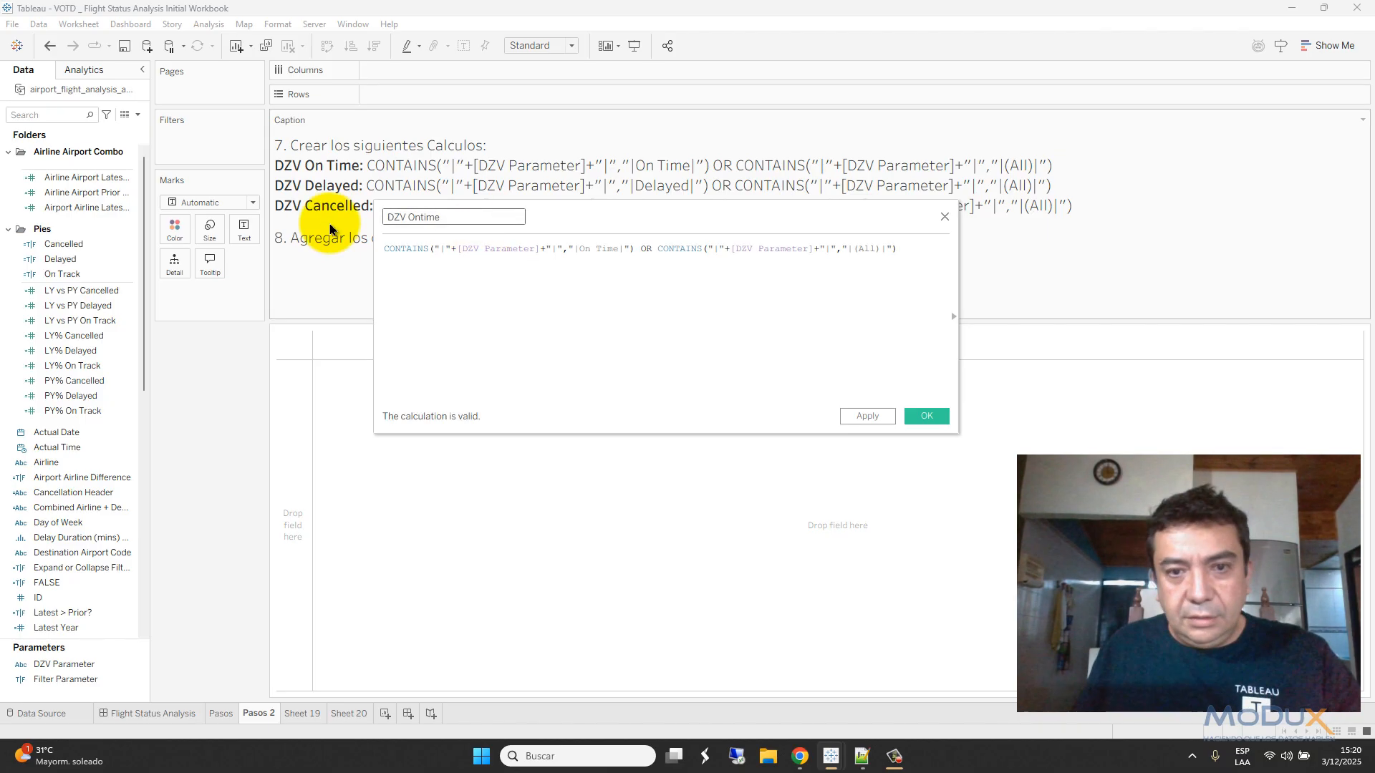
click(931, 416)
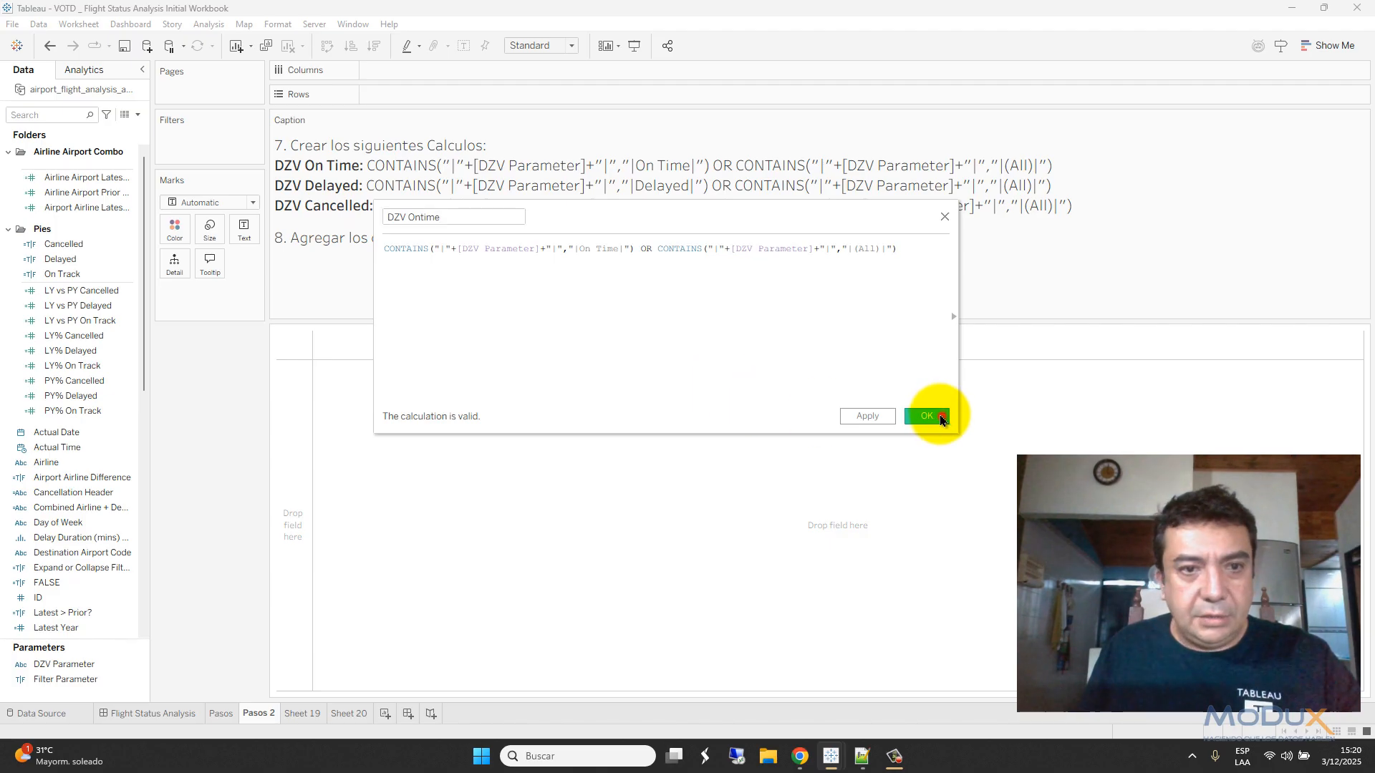
- Copy the caption's Delayed formula into a new calculated field named DZV Delayed
double_click(536, 193)
drag(512, 301, 1176, 312)
key(ctrl+c)
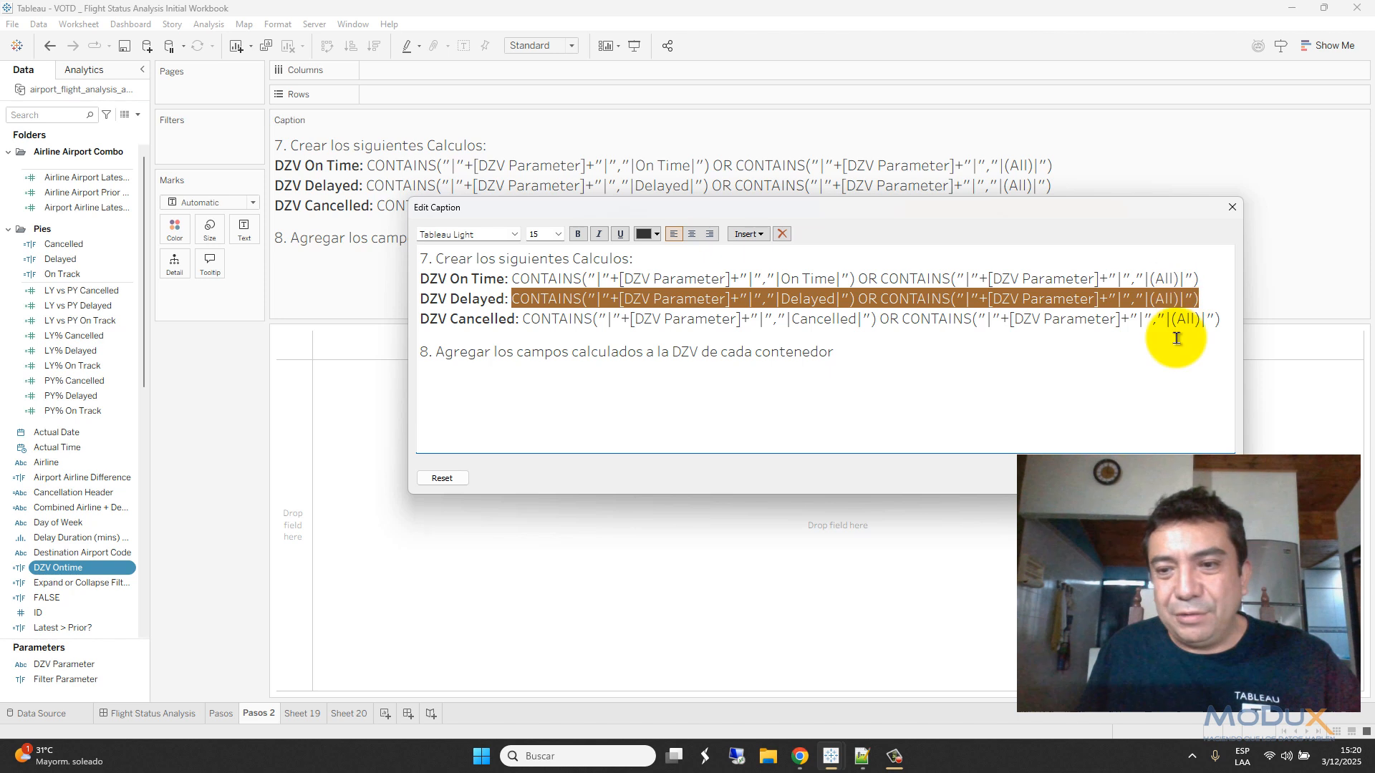
click(1105, 466)
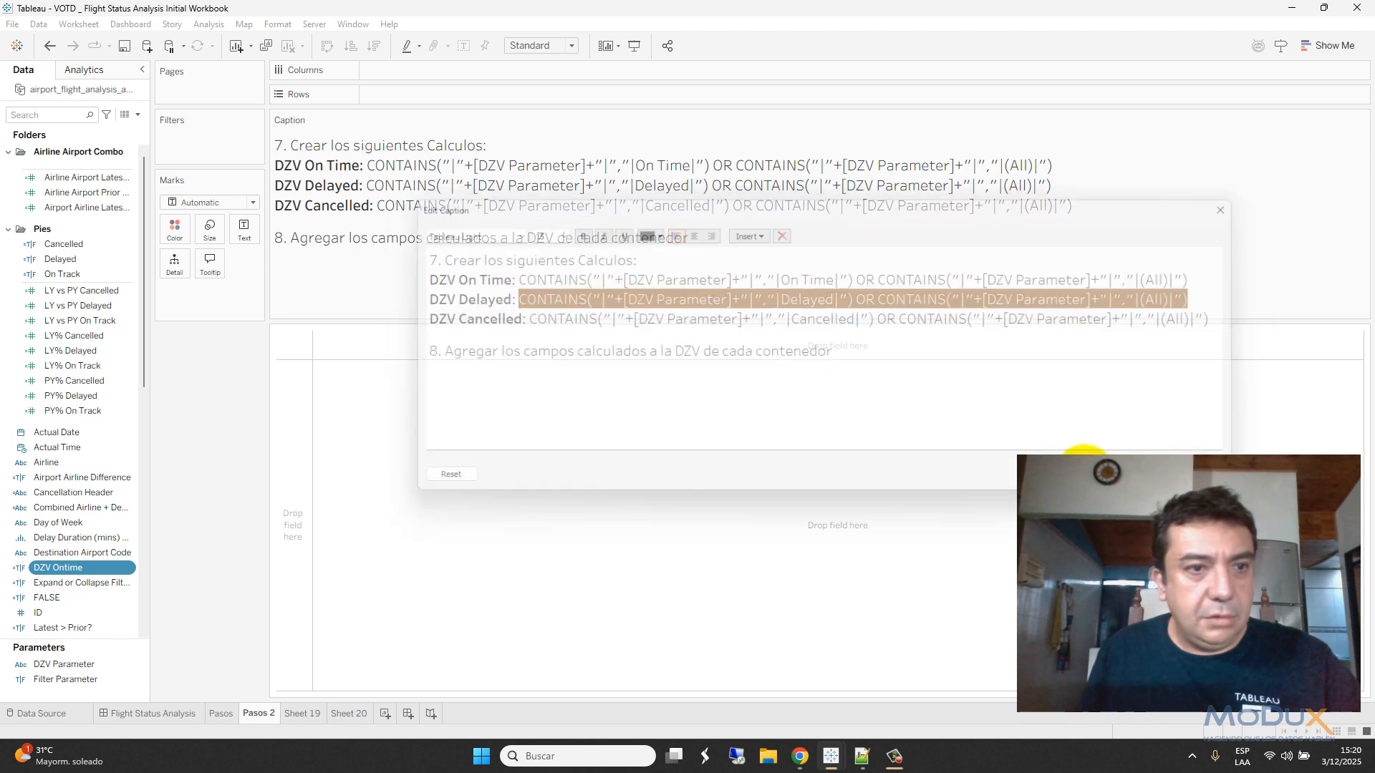
click(136, 116)
click(118, 128)
key(ctrl+v)
drag(460, 219, 369, 227)
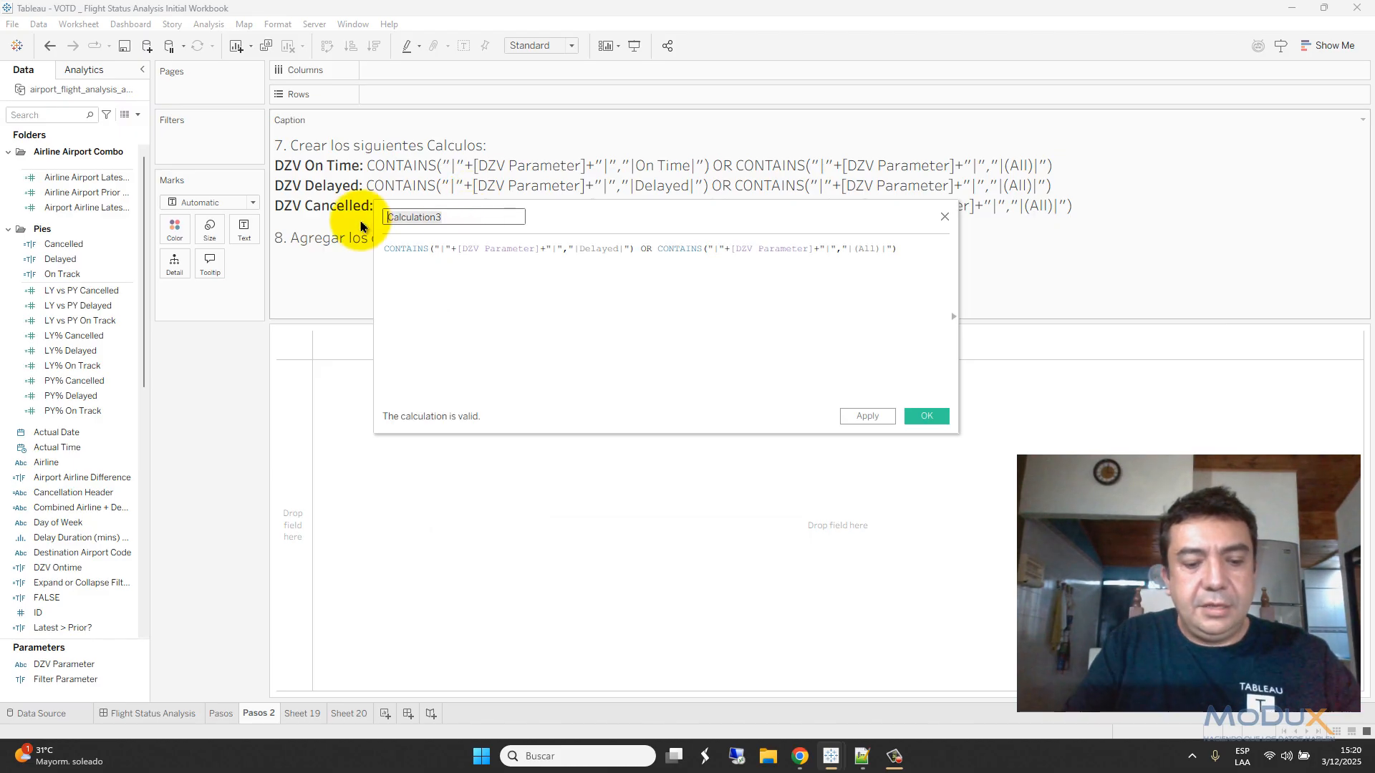
text(DZV Delayed)
click(933, 421)
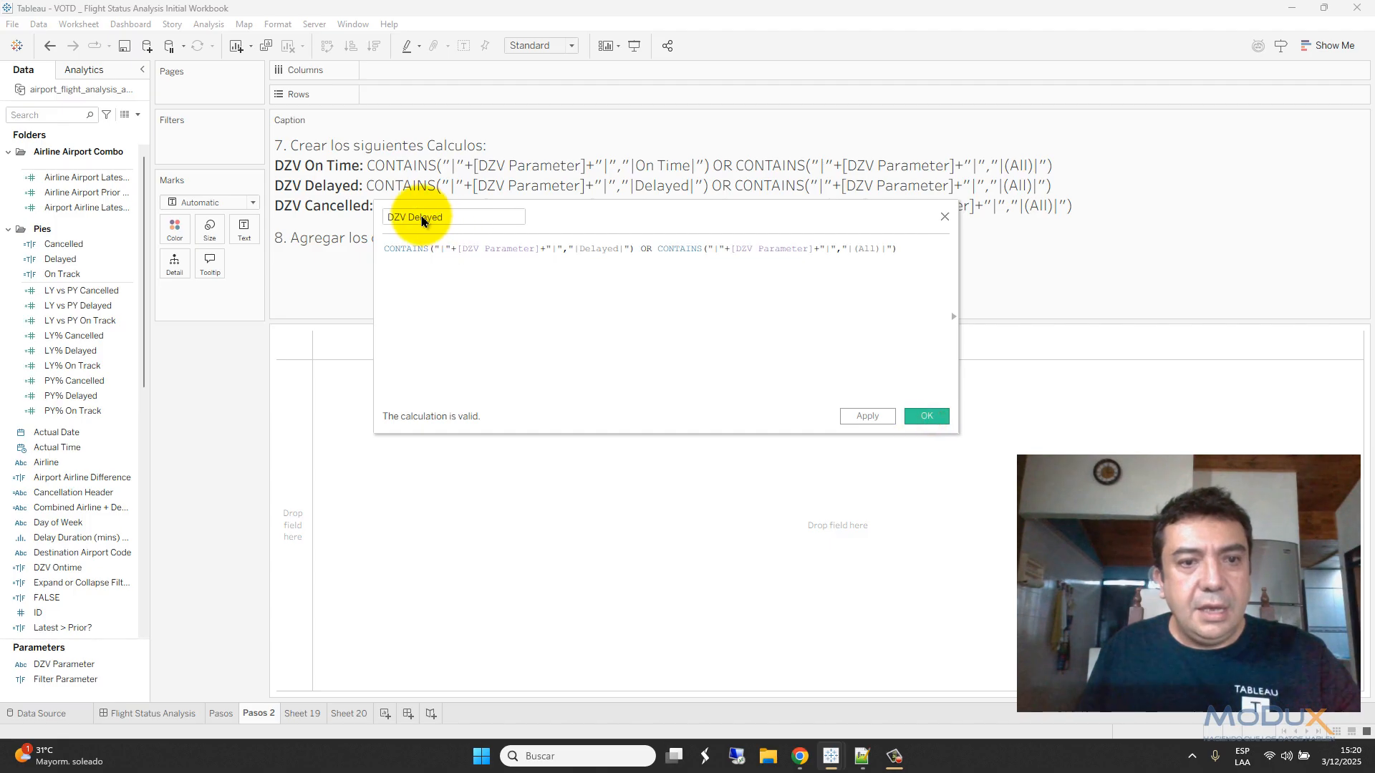
- Copy the caption's Cancelled formula into a new DZV Cancelled calculated field
double_click(387, 212)
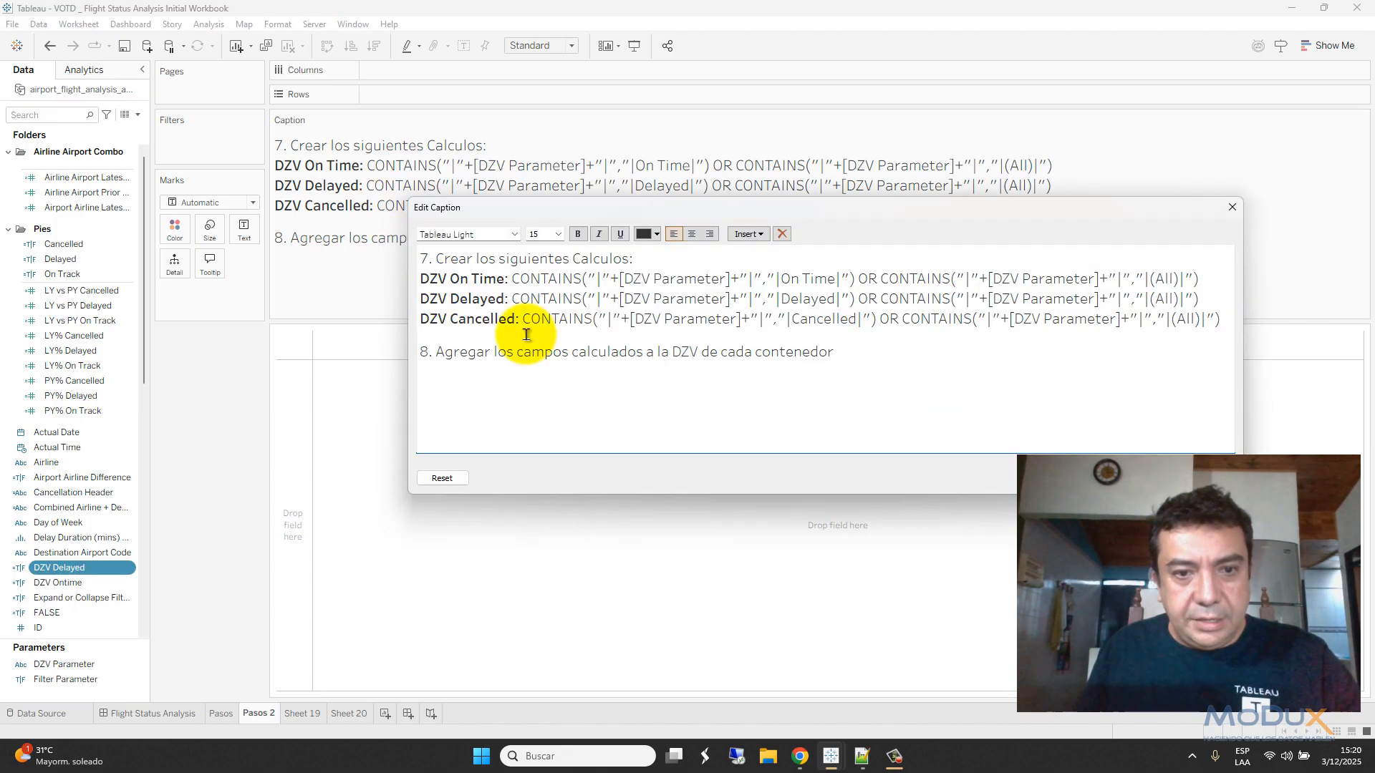
drag(525, 322, 1175, 315)
key(ctrl+c)
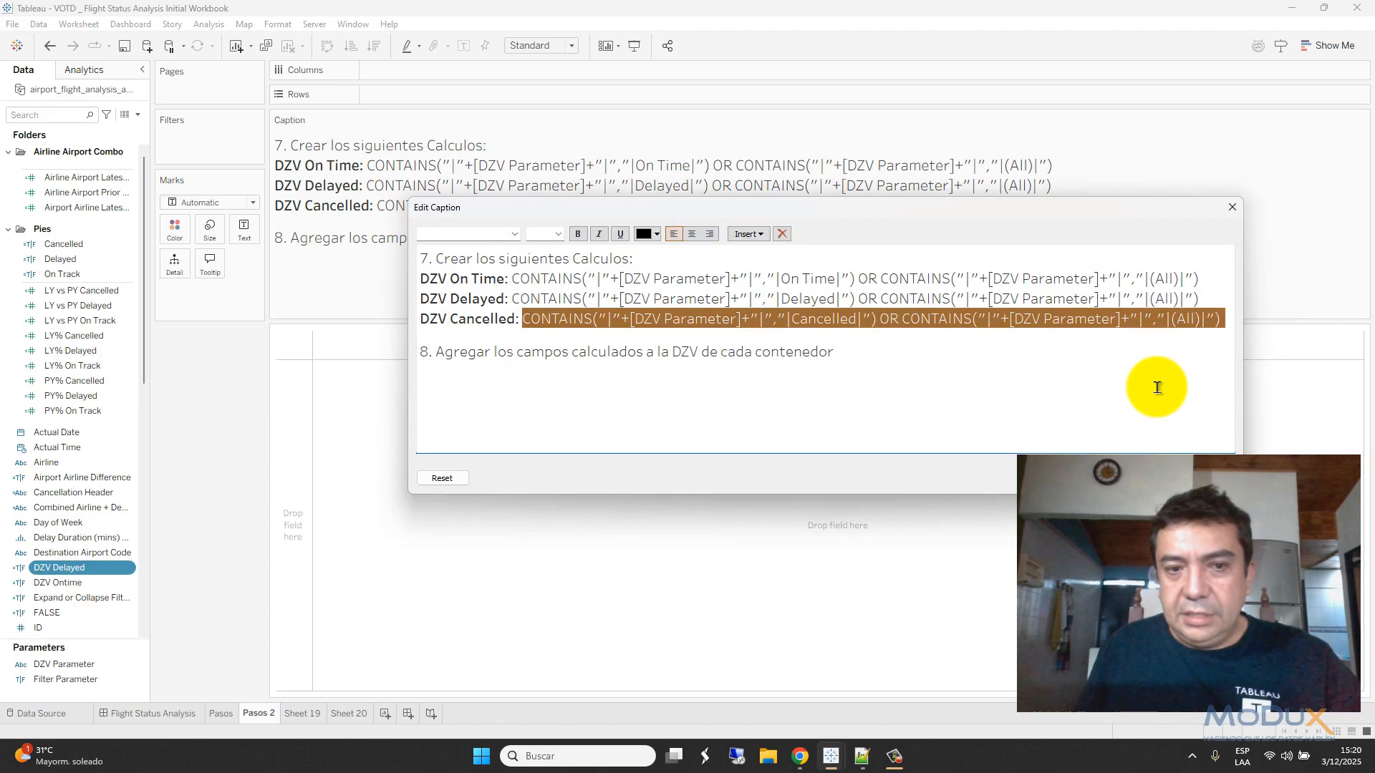
click(1103, 478)
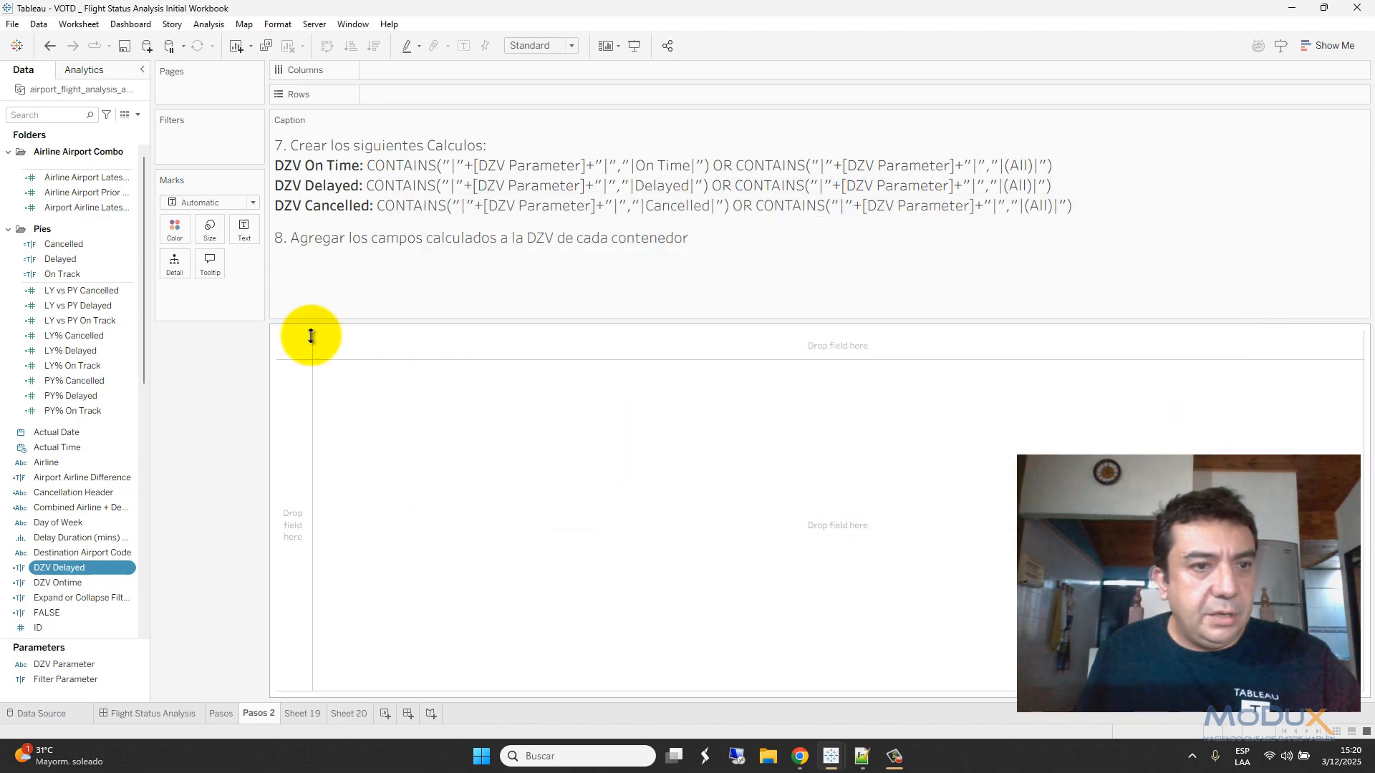
click(137, 115)
click(118, 131)
click(415, 262)
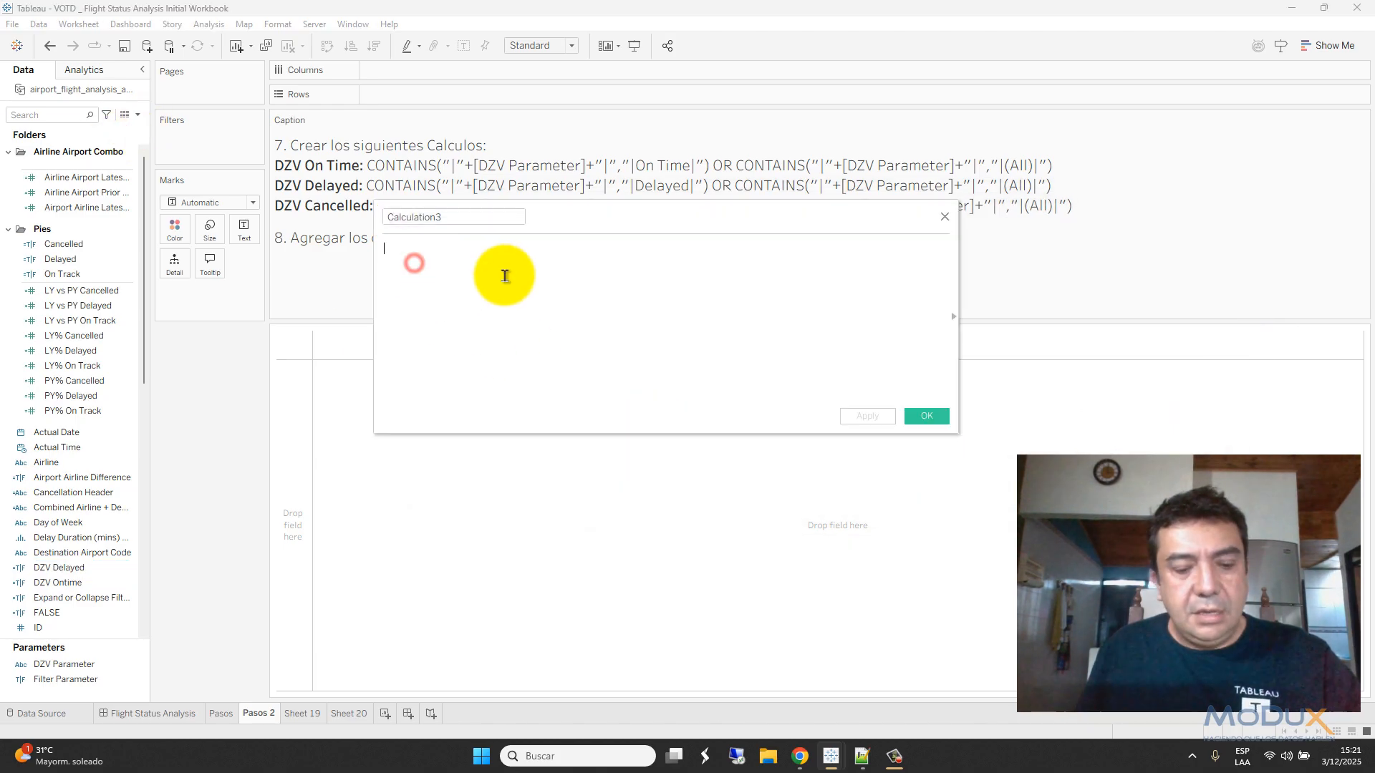
key(ctrl+v)
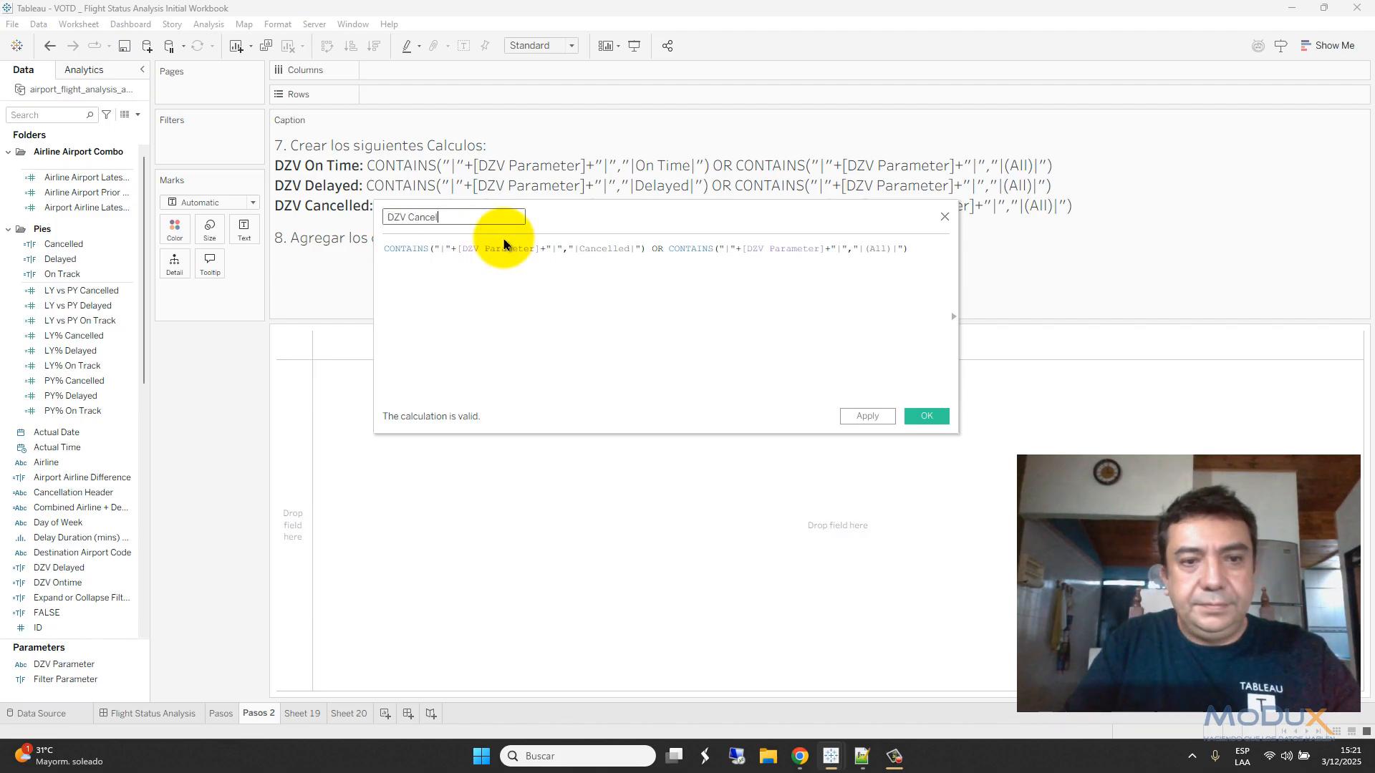
click(927, 419)
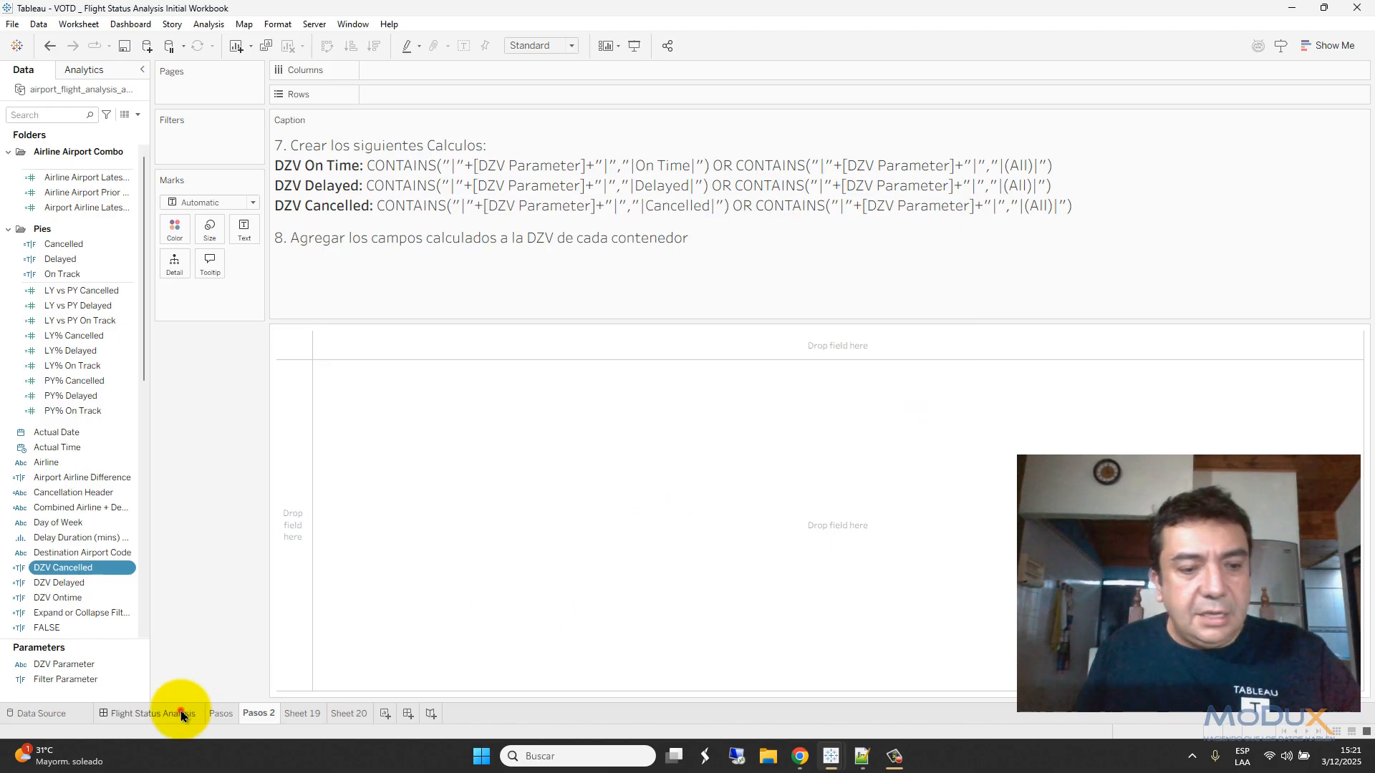
- On the Flight Status Analysis dashboard, make the On Track container's visibility follow DZV Ontime
click(182, 715)
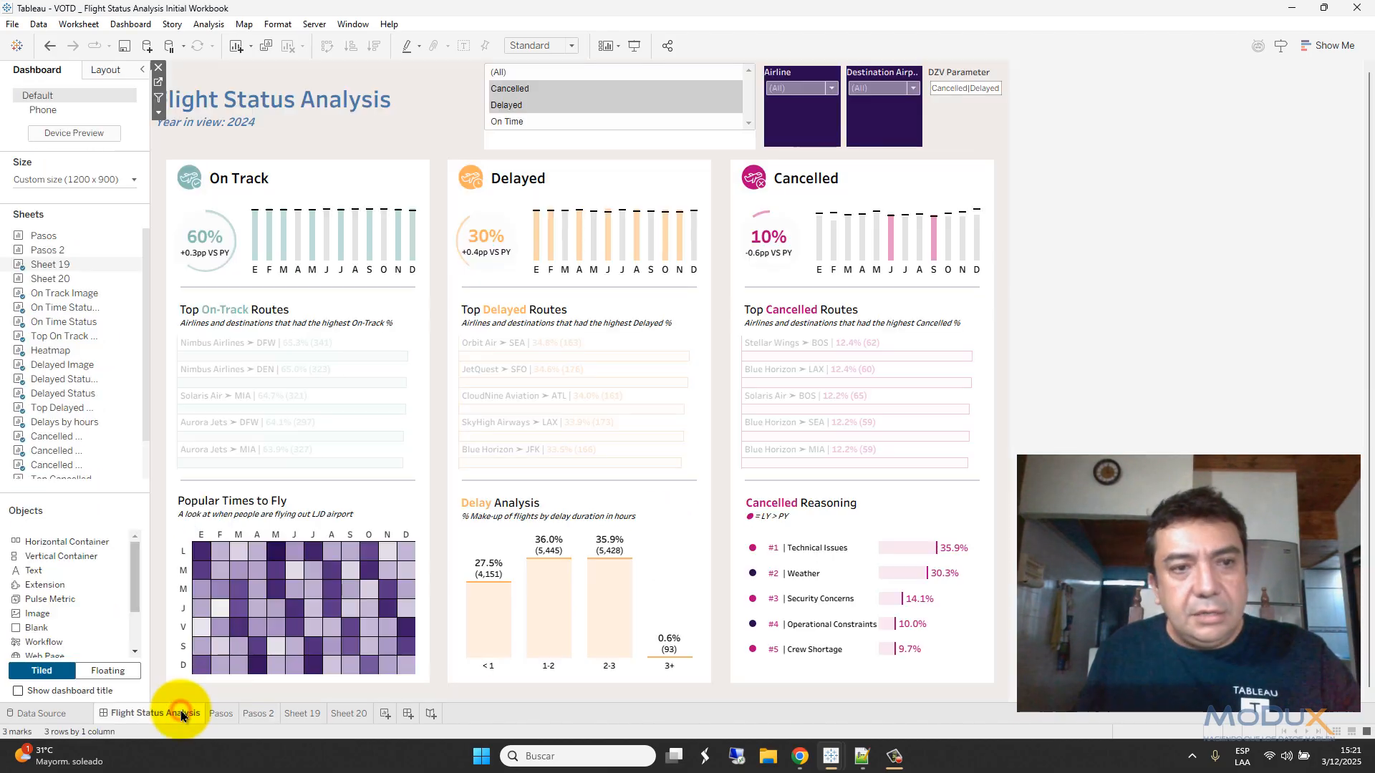
click(315, 167)
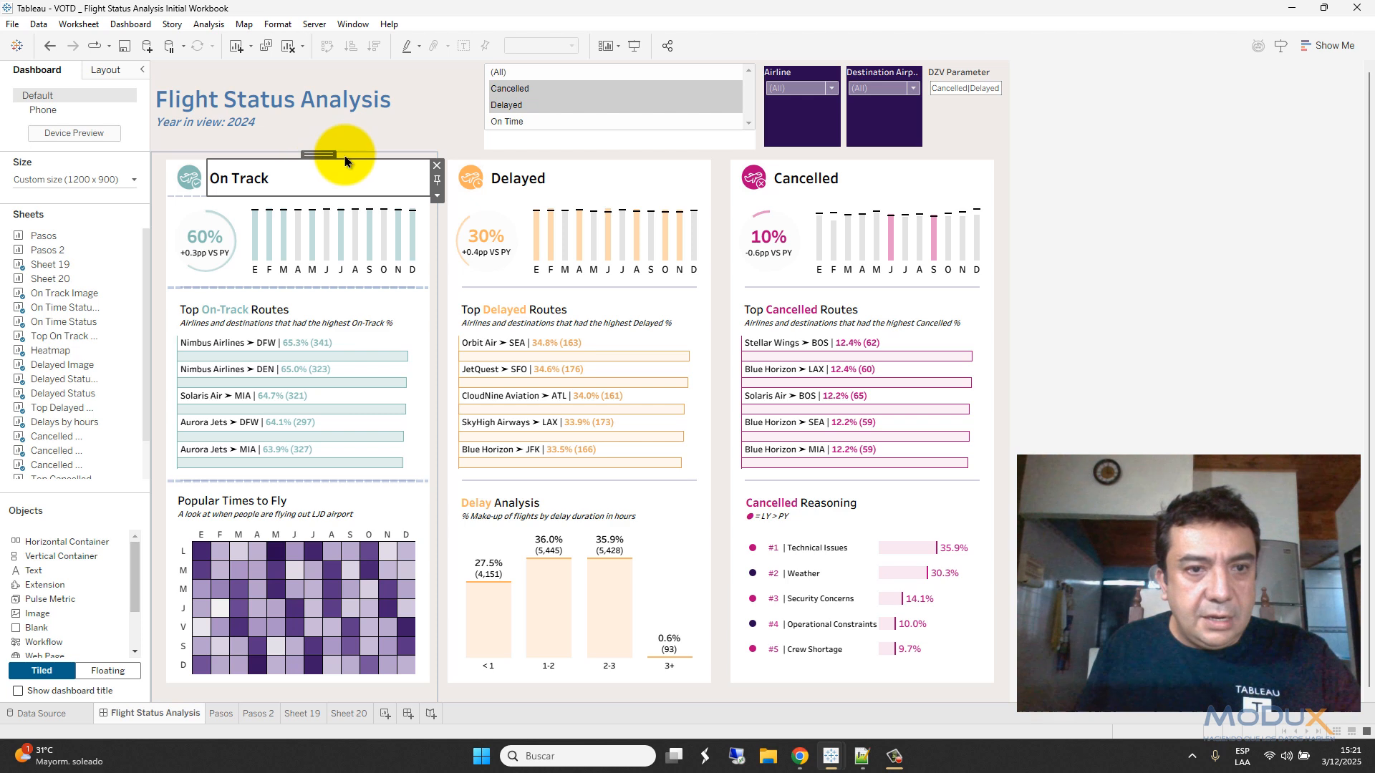
double_click(346, 158)
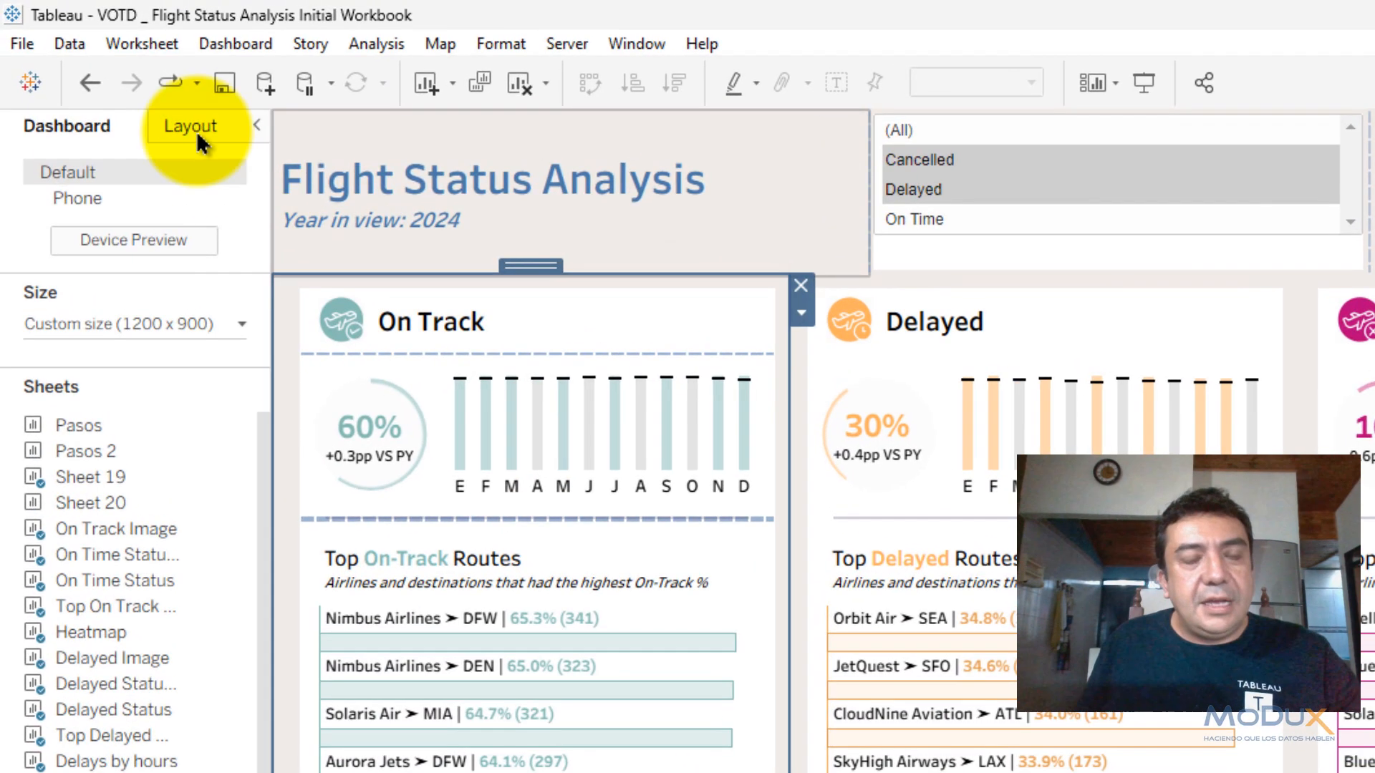
click(195, 128)
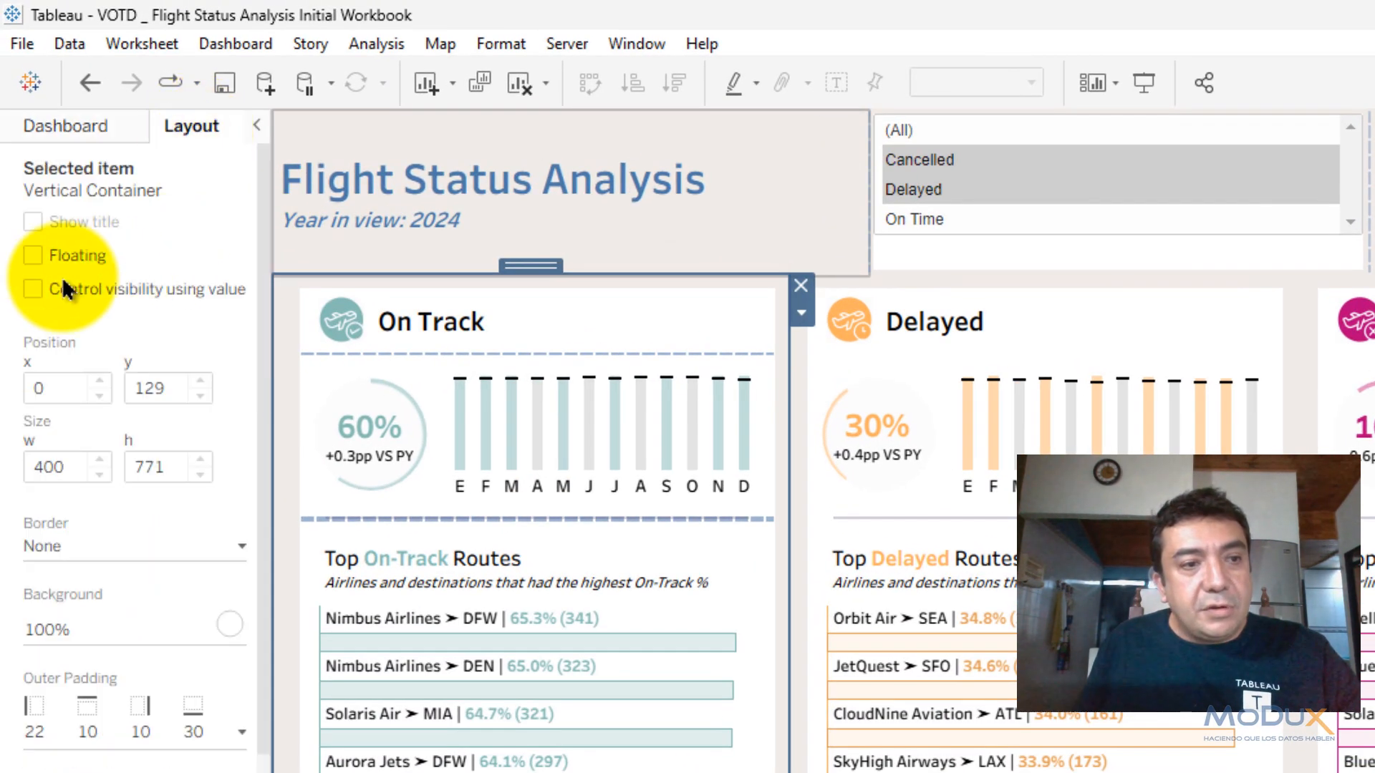
click(33, 288)
click(93, 321)
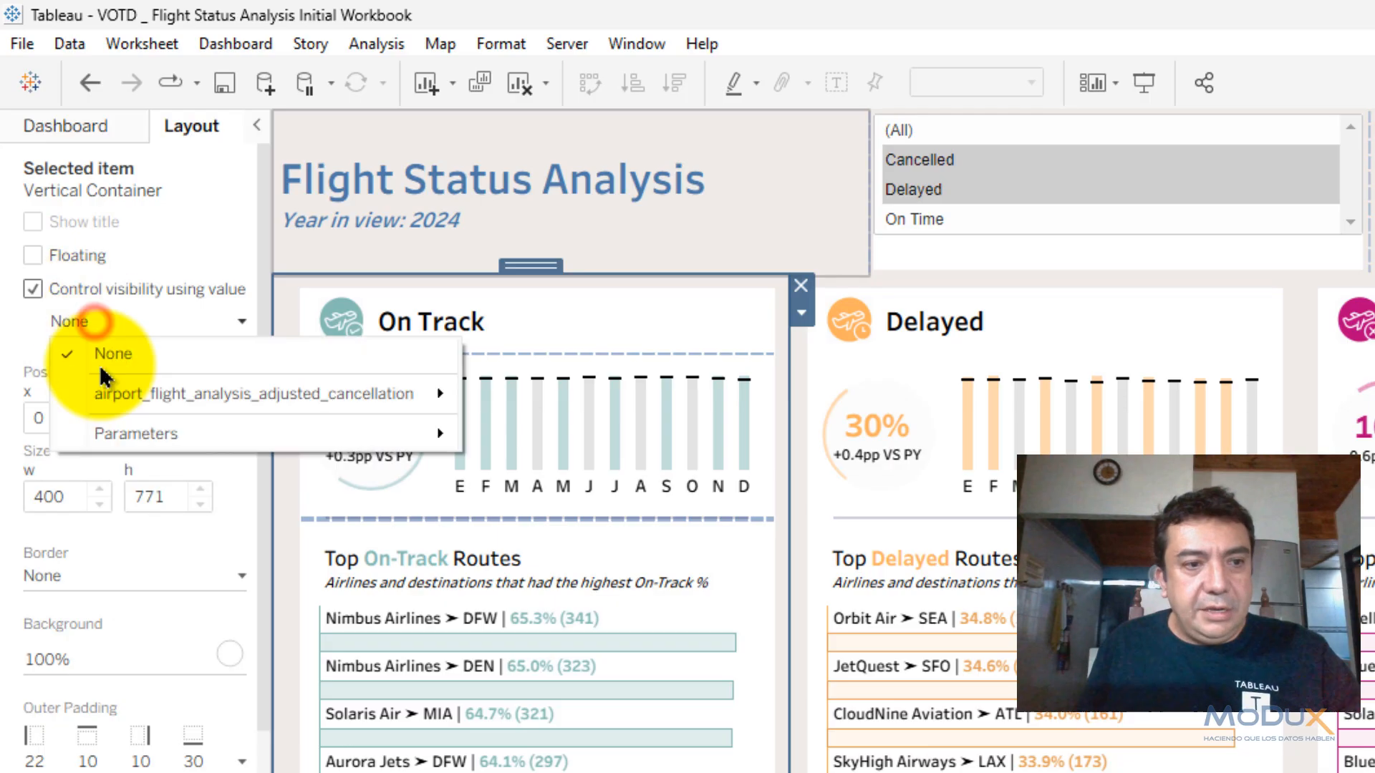
mouse_move(209, 405)
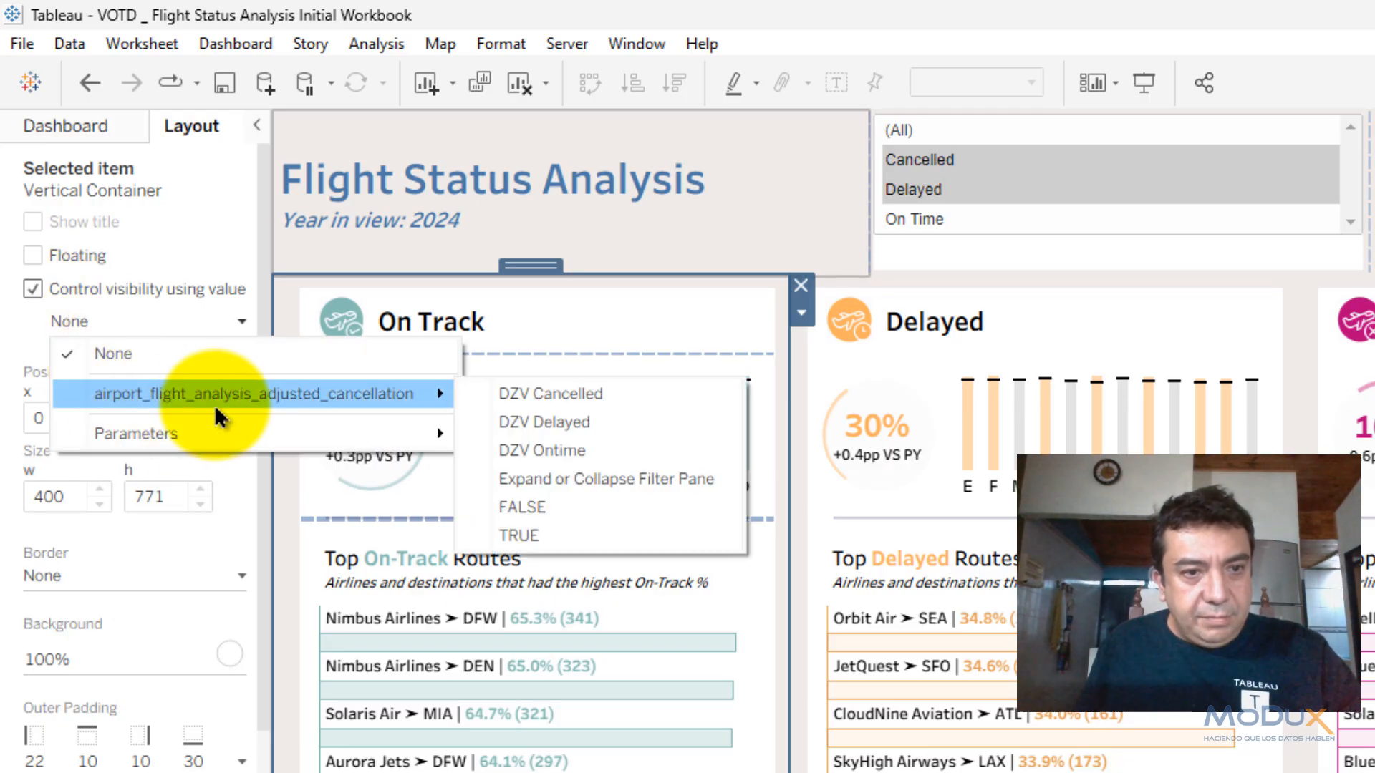
click(530, 447)
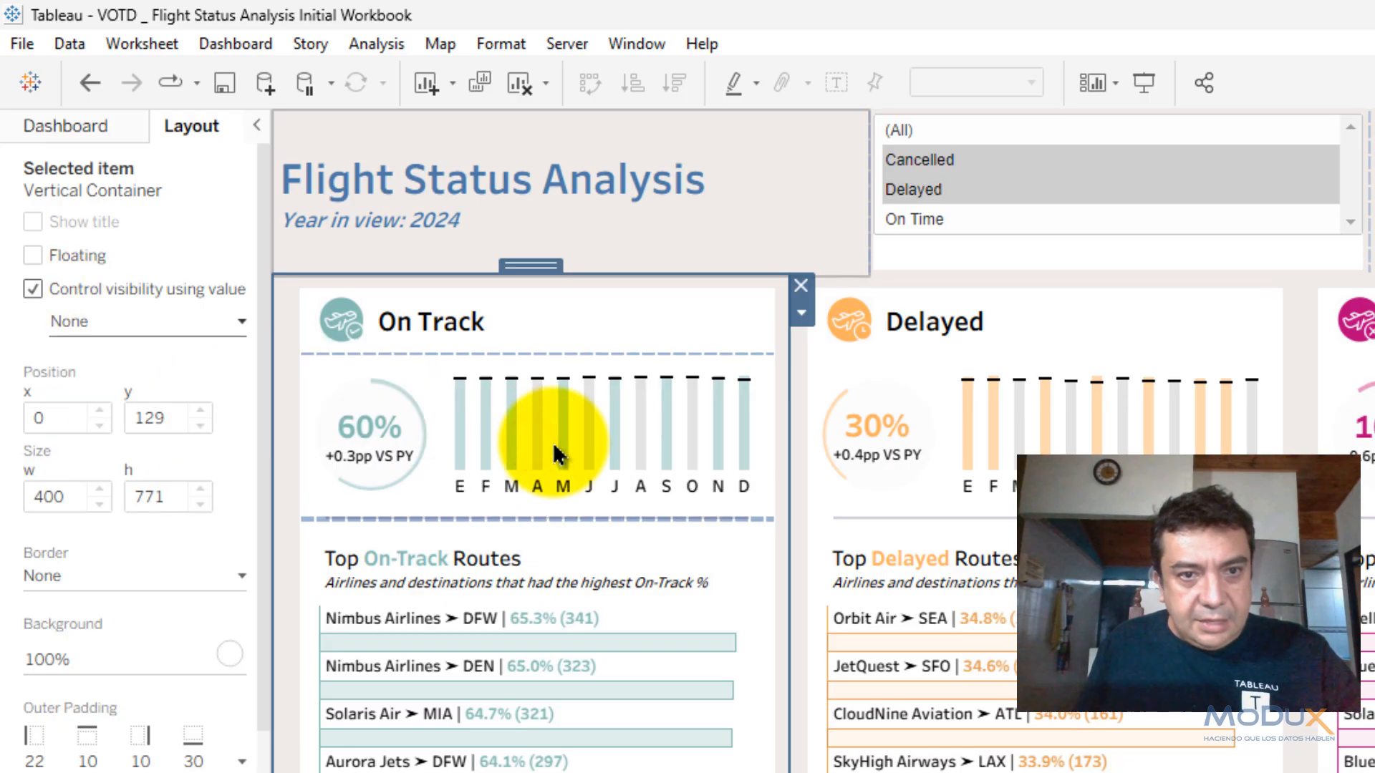
- Make the Delayed container's visibility follow DZV Delayed
click(917, 308)
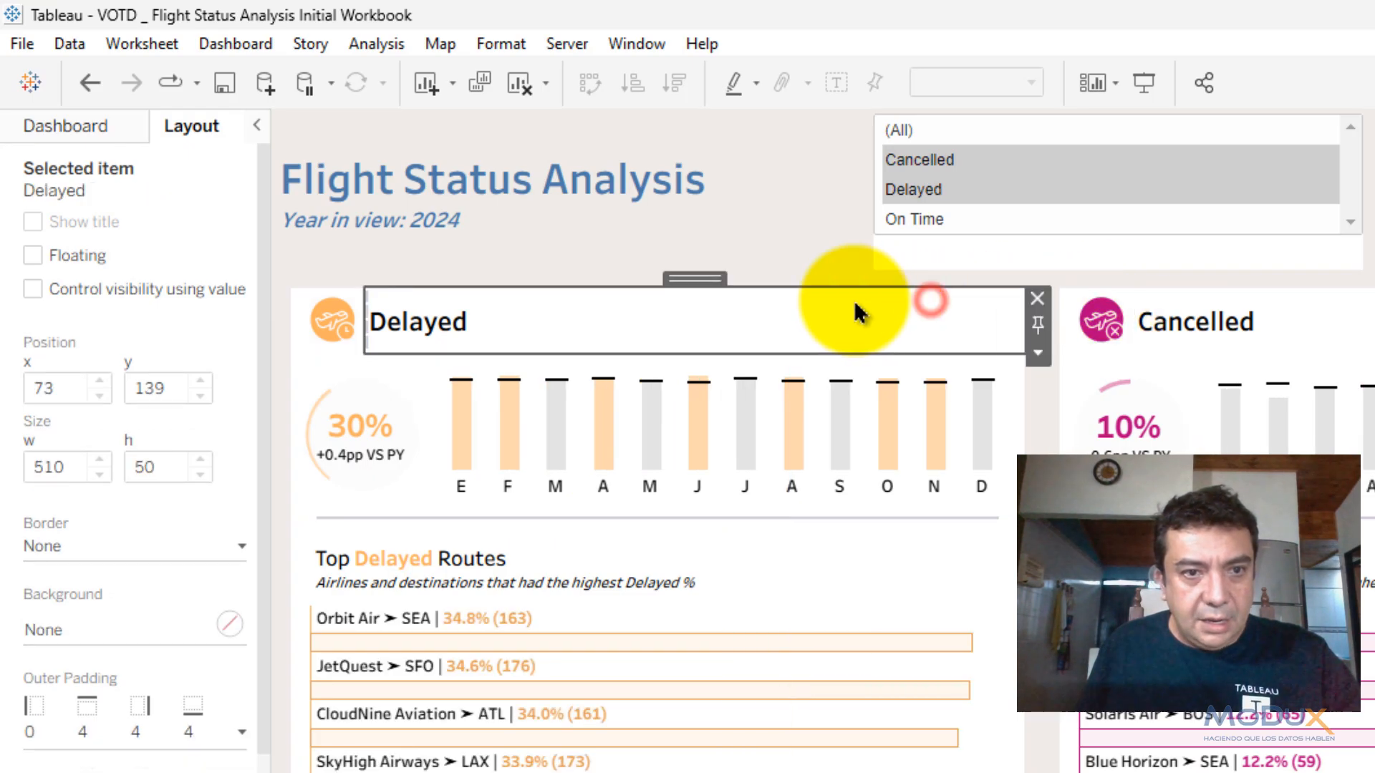
double_click(697, 278)
double_click(659, 276)
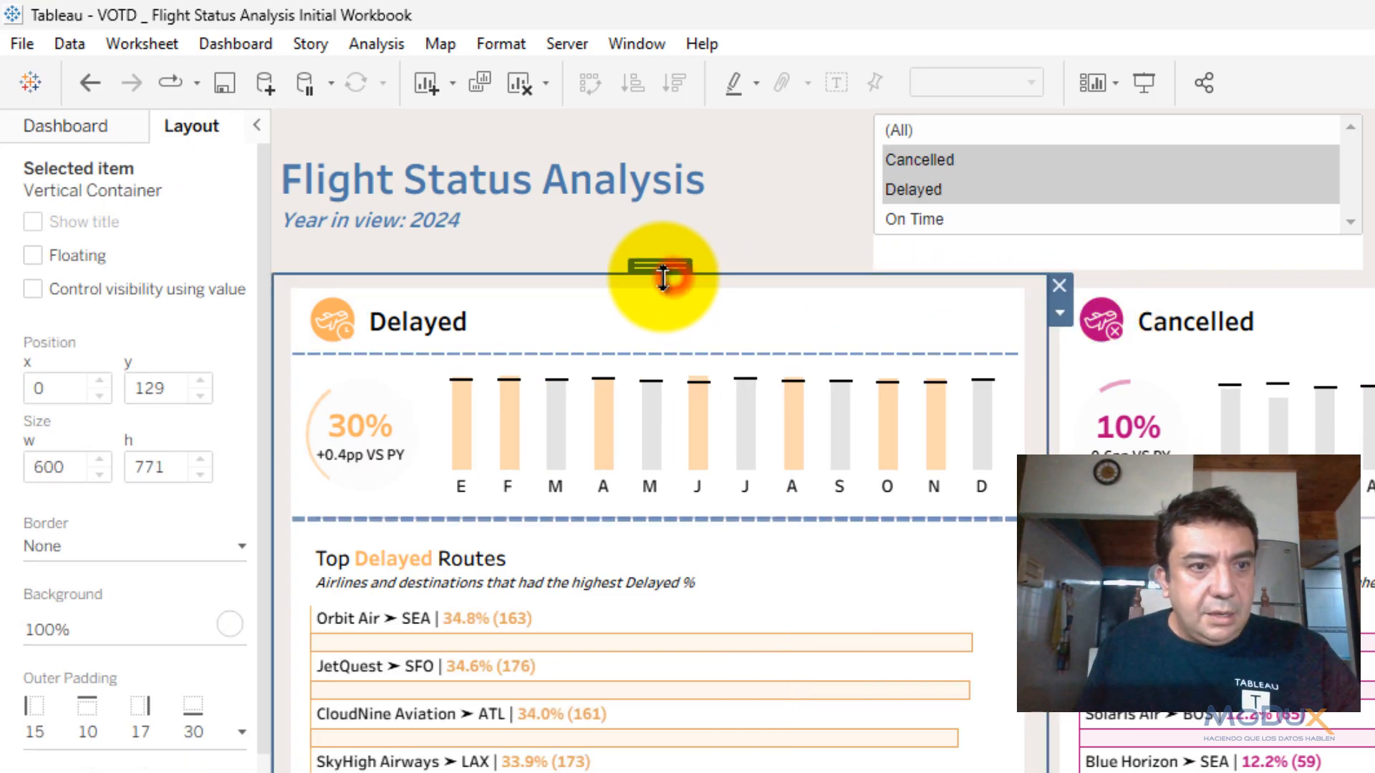
click(123, 289)
click(182, 321)
mouse_move(399, 393)
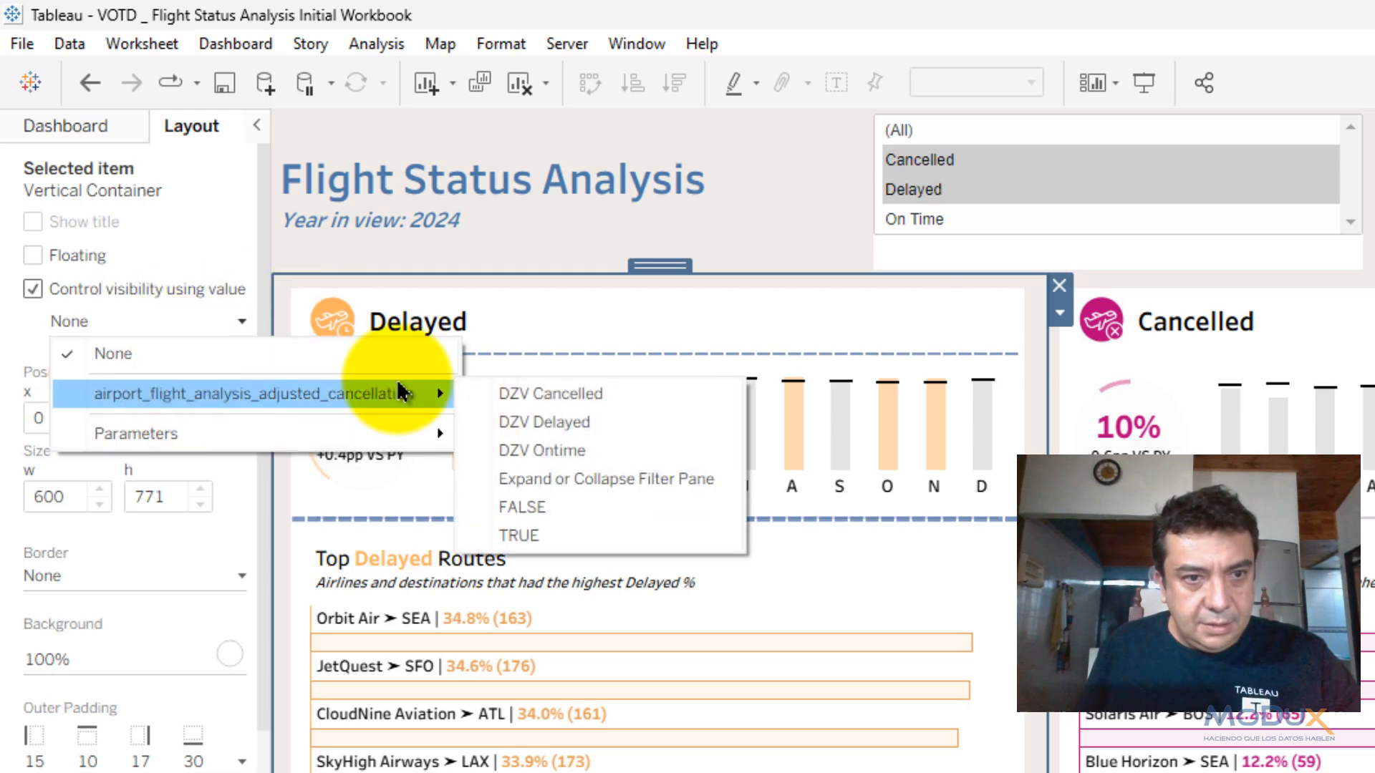
click(531, 425)
- Make the Cancelled container follow DZV Cancelled, then set the status list to (All)
click(1218, 283)
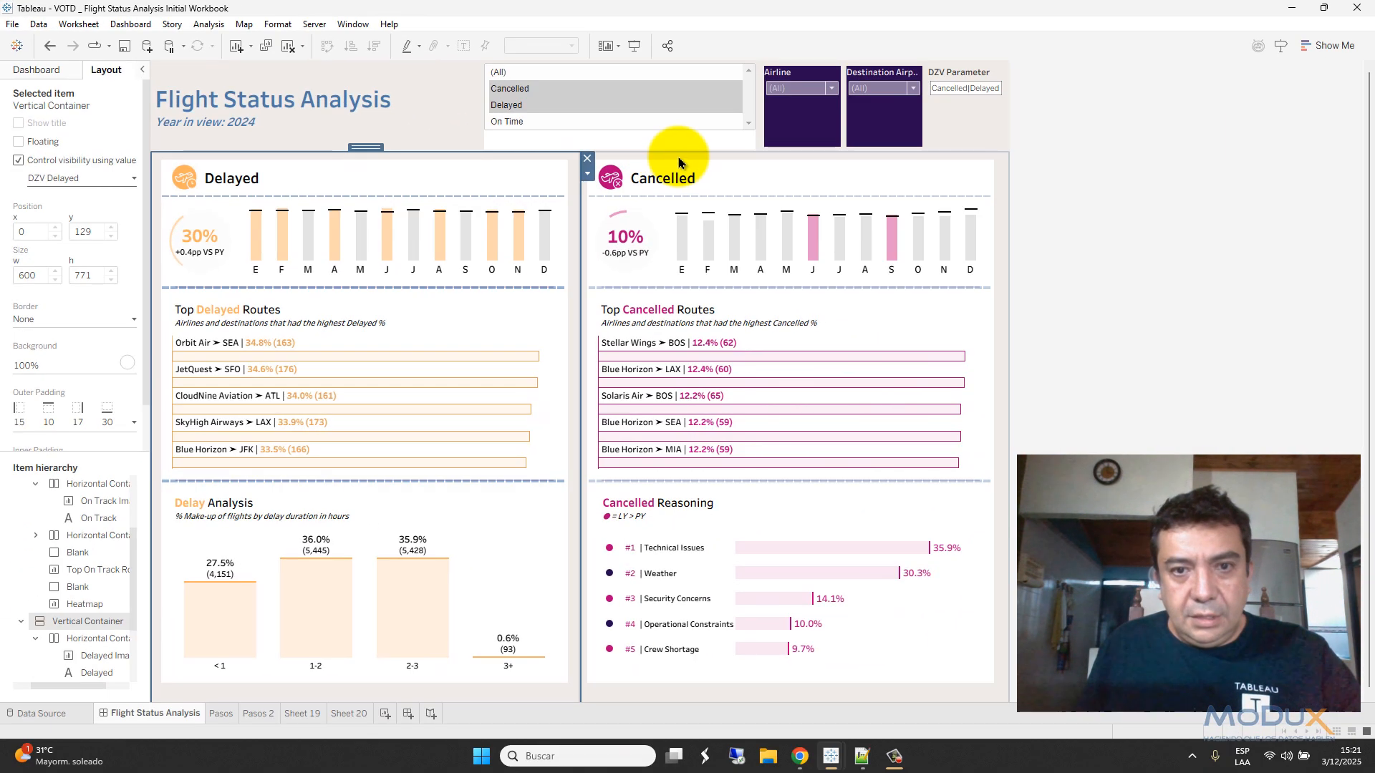
click(19, 160)
click(63, 179)
mouse_move(113, 217)
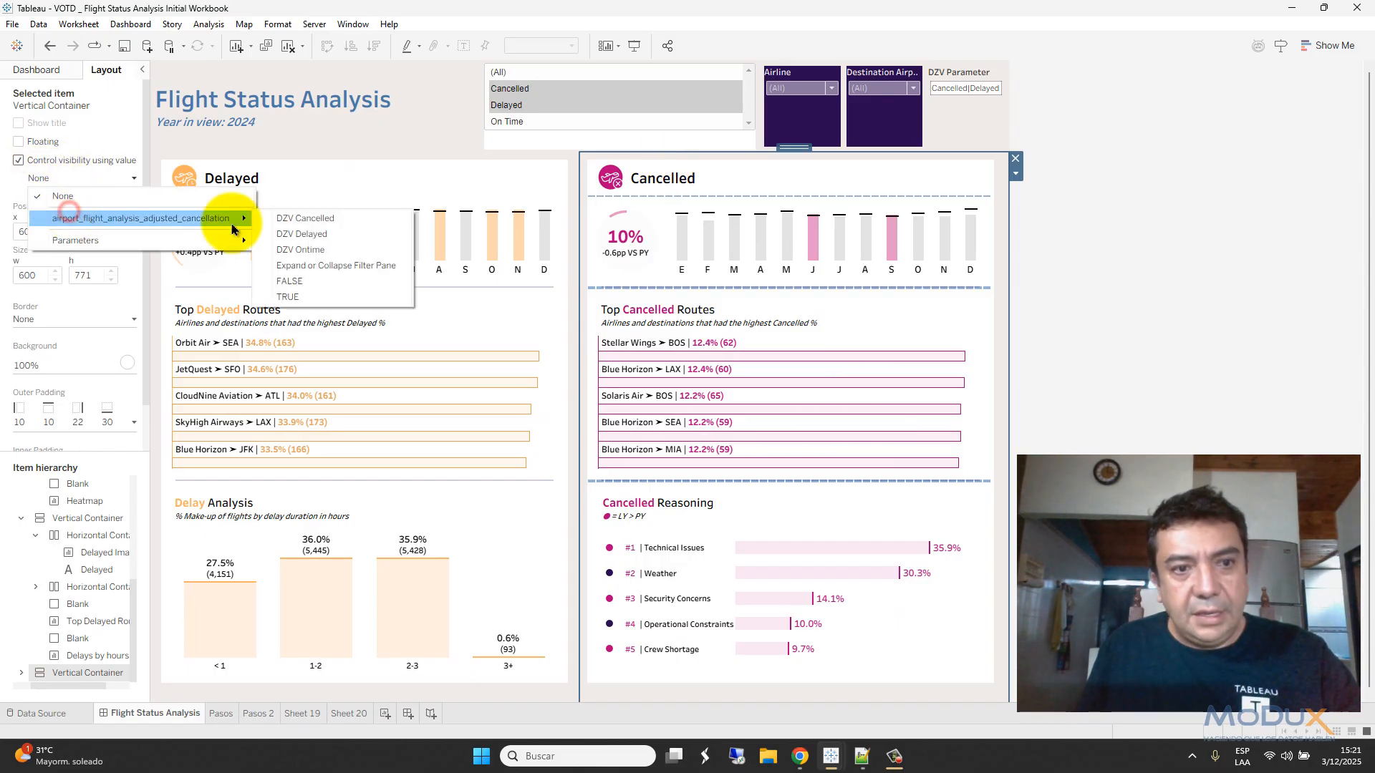
click(307, 218)
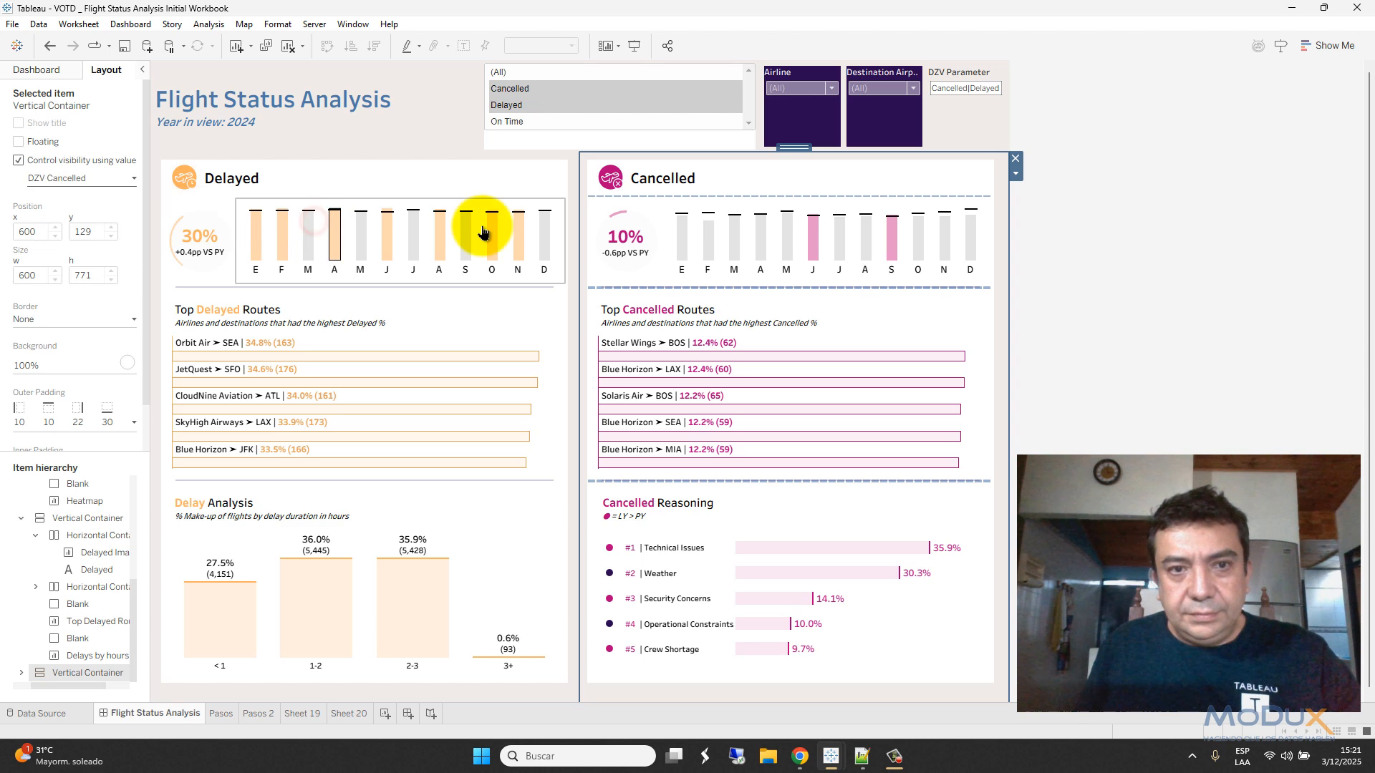
click(506, 74)
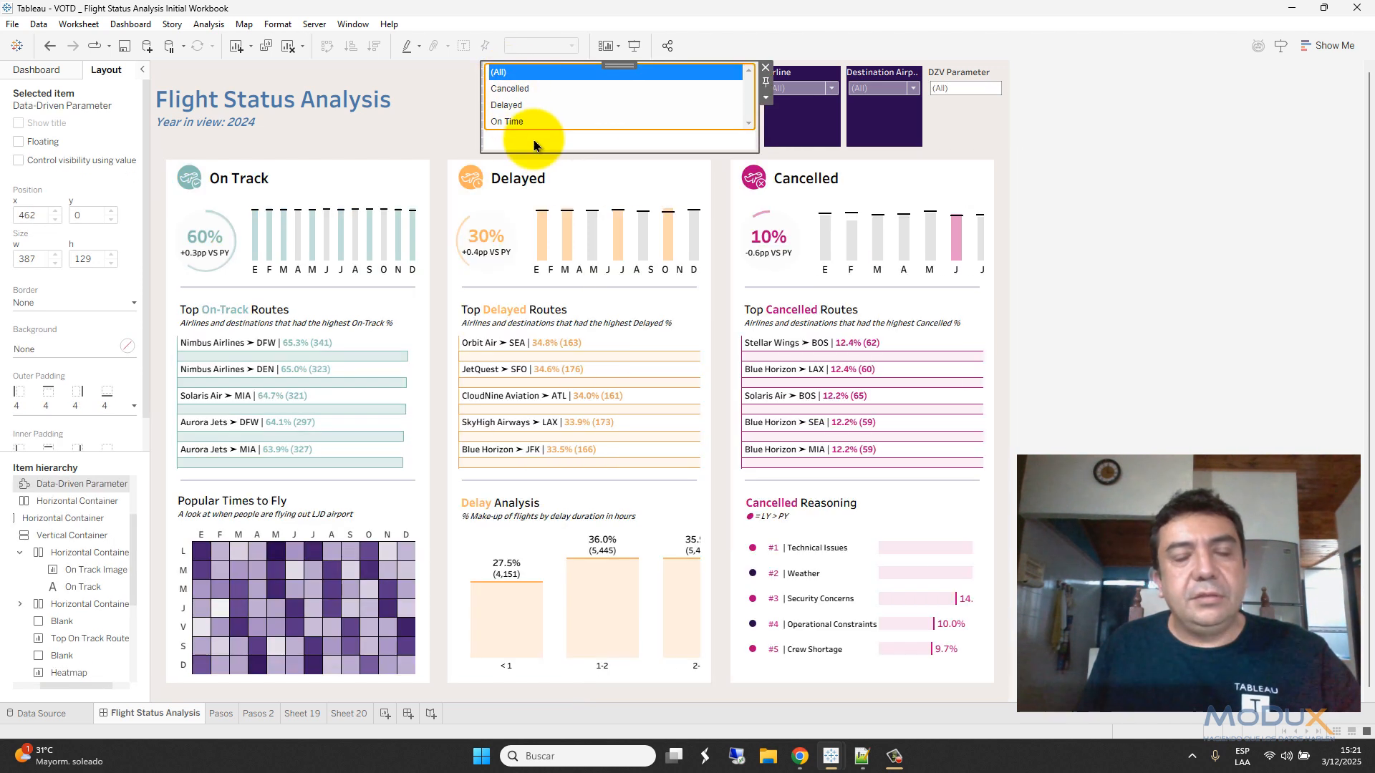
- Test Cancelled, then add Delayed and On Time, reset to (All), and go to Pasos 2
click(515, 87)
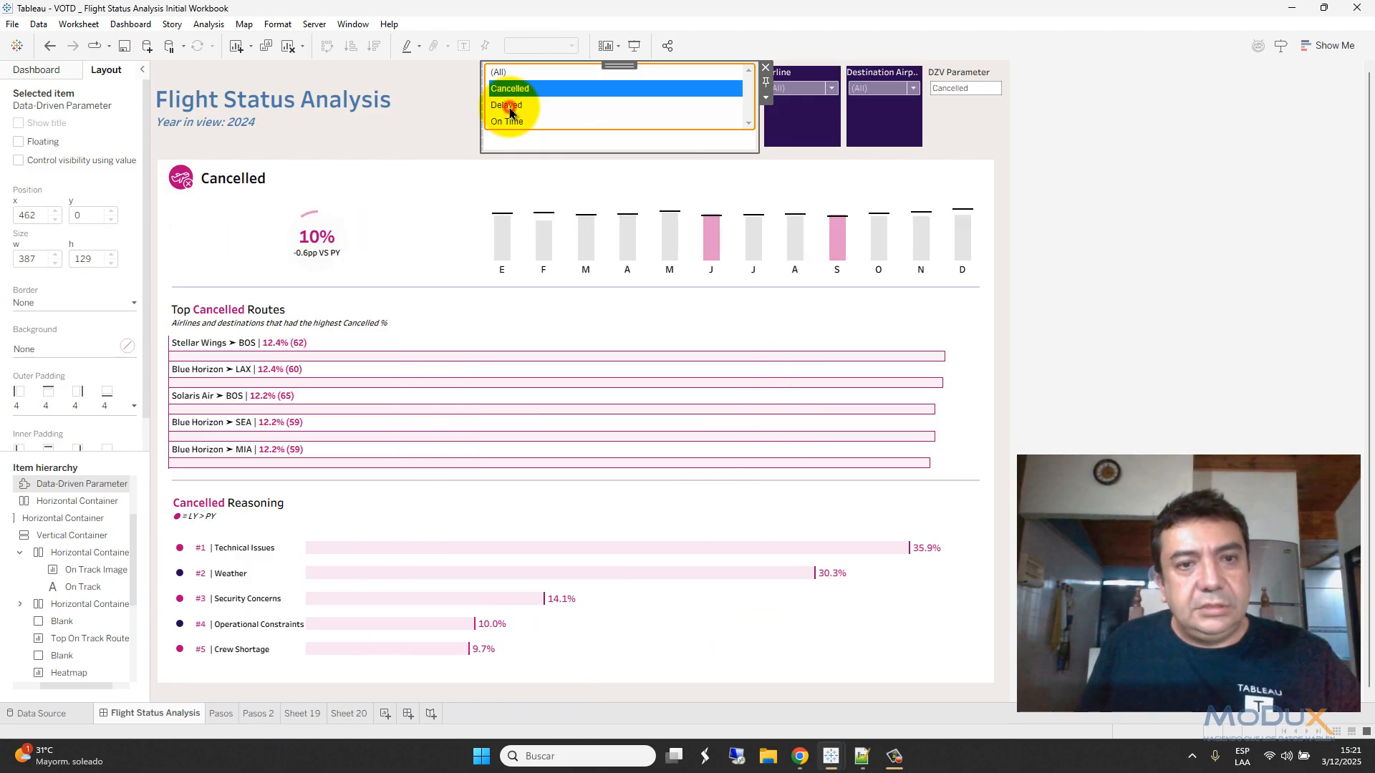
ctrl+click(511, 112)
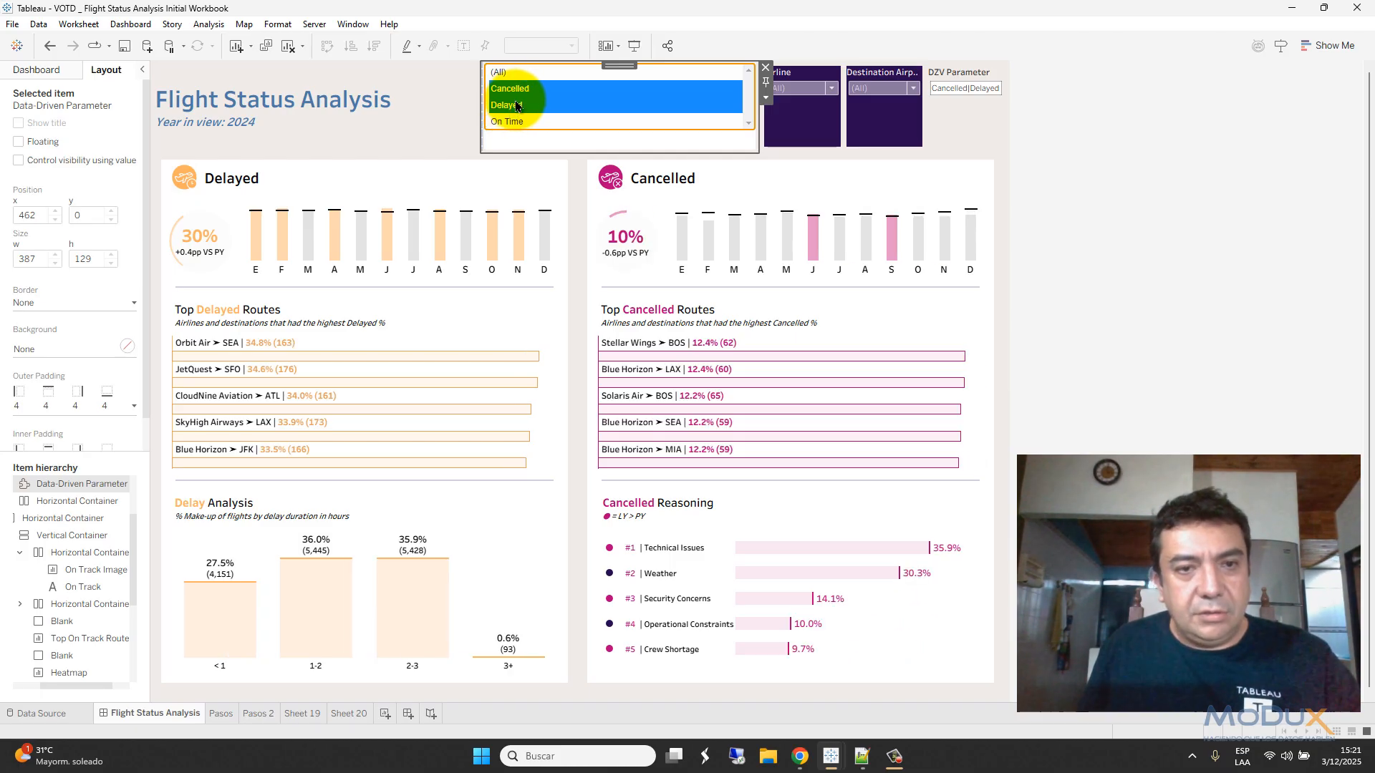
ctrl+click(505, 122)
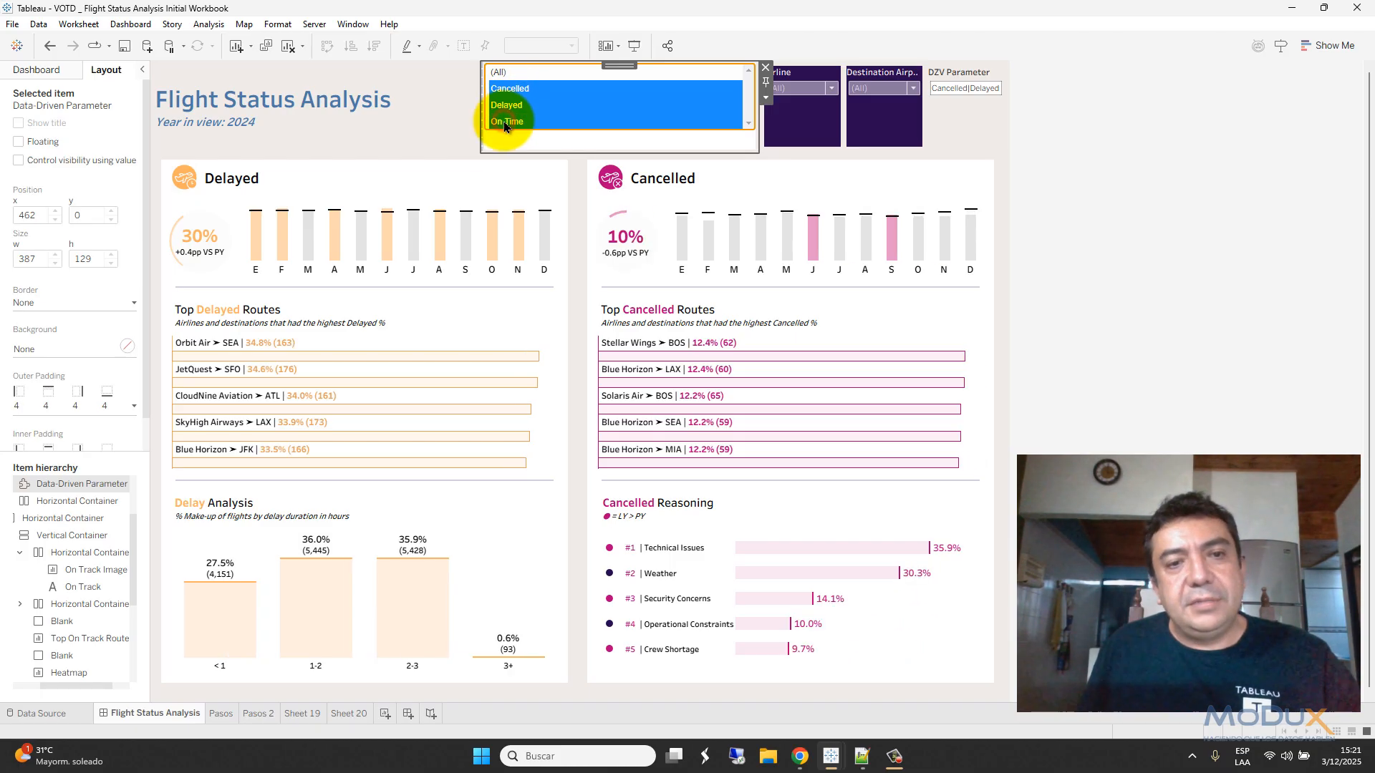
click(501, 74)
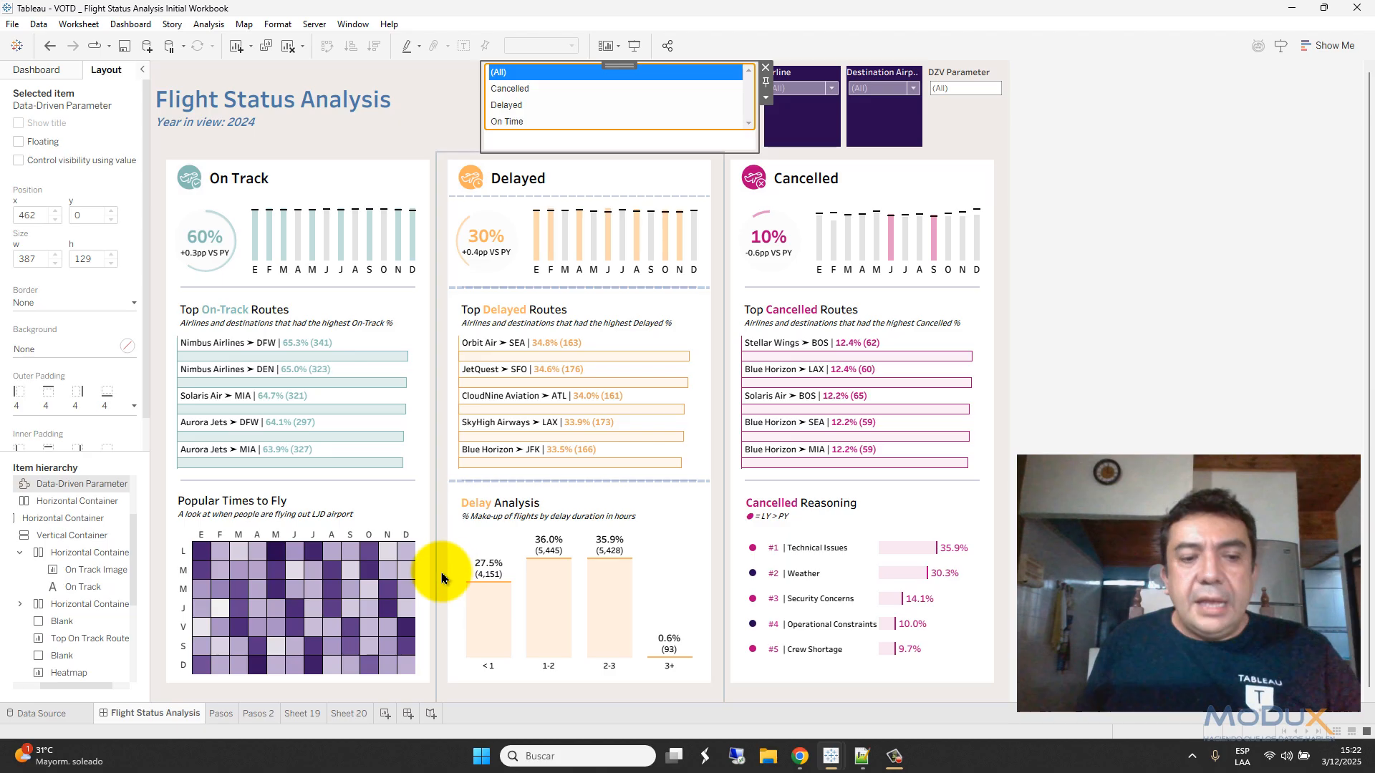
click(259, 714)
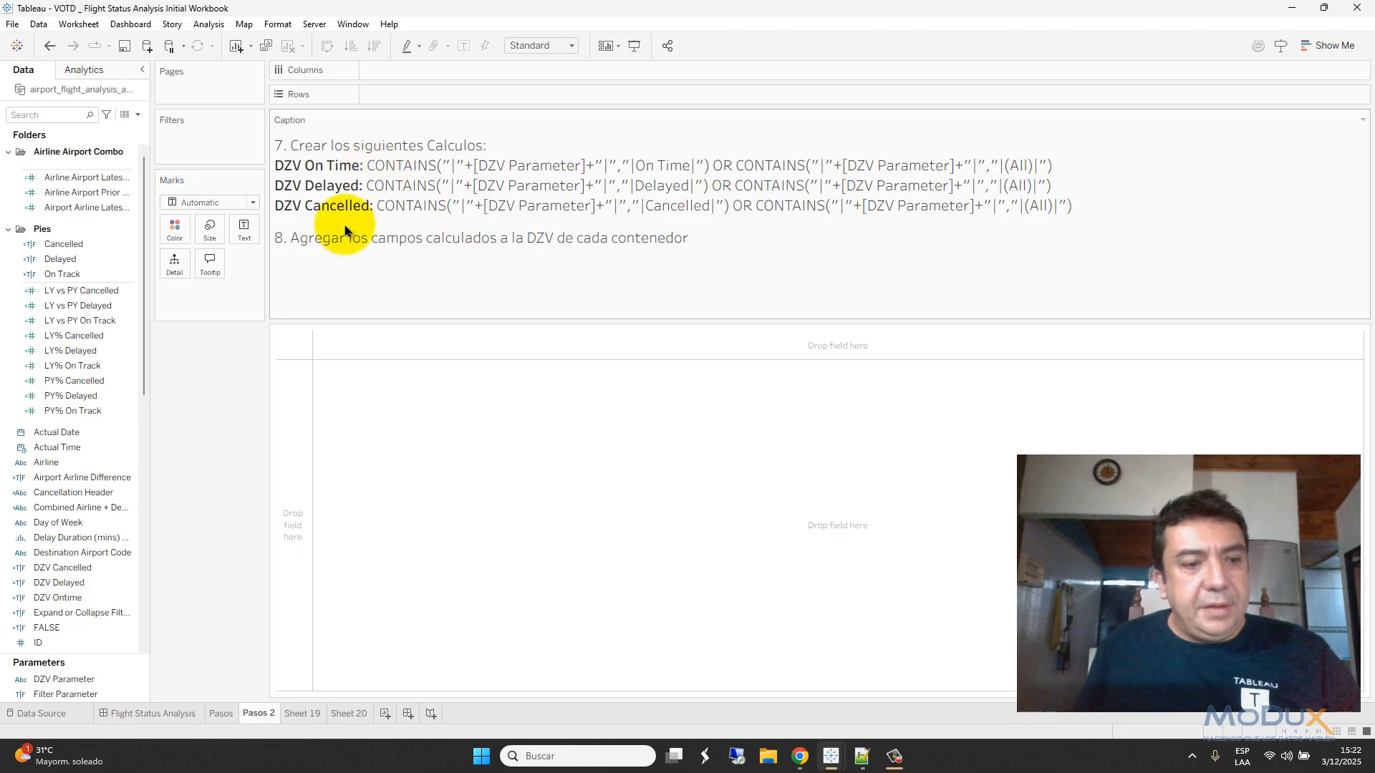
- Edit the DZV Cancelled calculation so its OR condition starts a new line
click(106, 573)
right_click(106, 572)
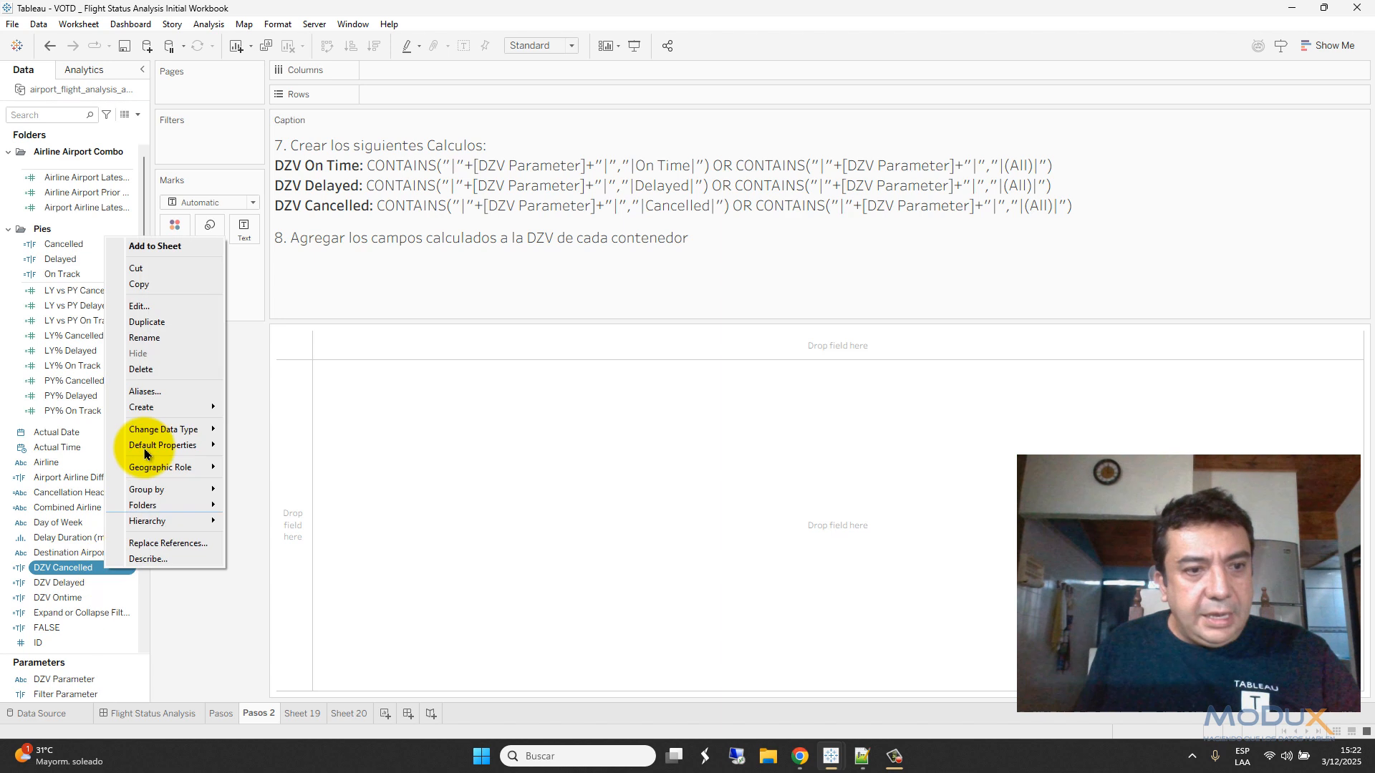
click(158, 306)
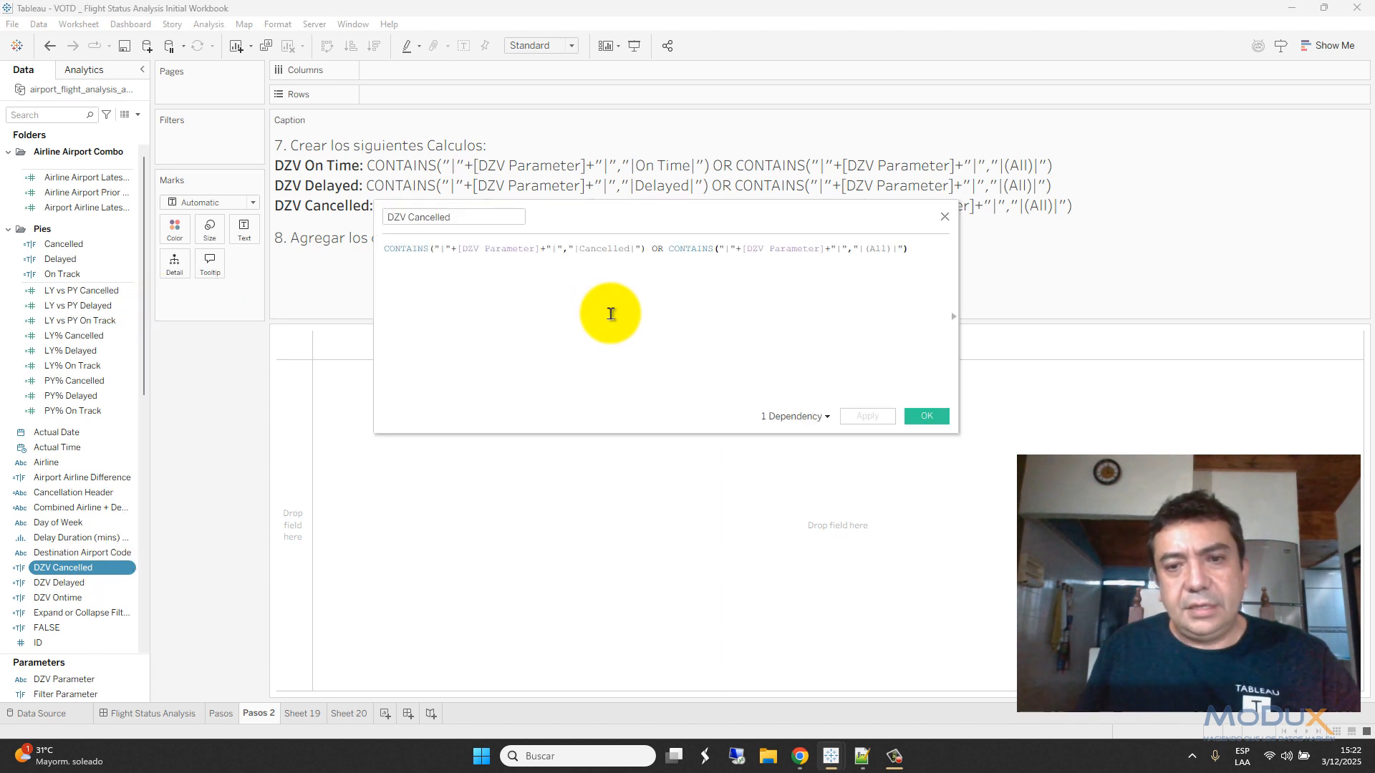
scroll(611, 313, up, 3)
click(797, 254)
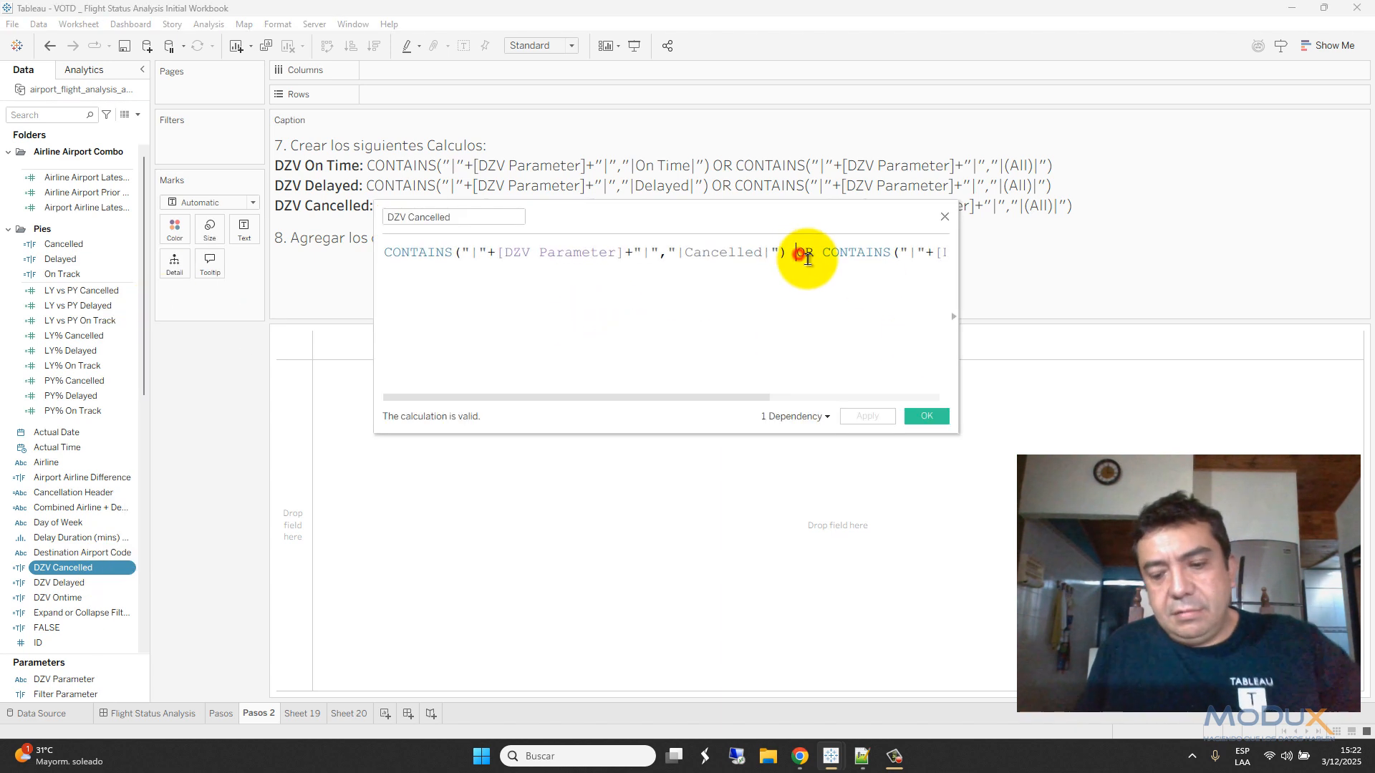
key(Return)
- Highlight the DZV Parameter part, the word Cancelled and the |(All)| text to explain the formula
scroll(750, 337, up, 2)
scroll(751, 337, up, 1)
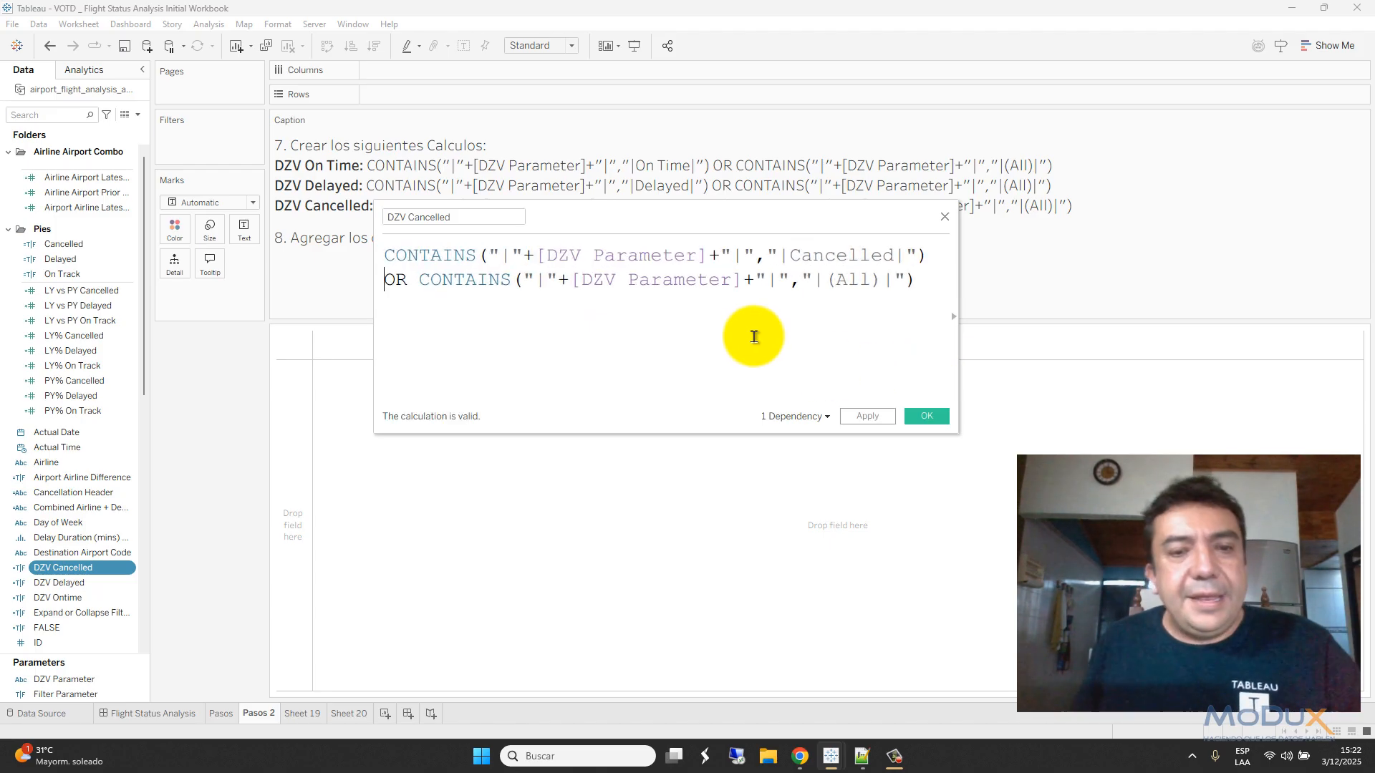
drag(748, 258, 489, 251)
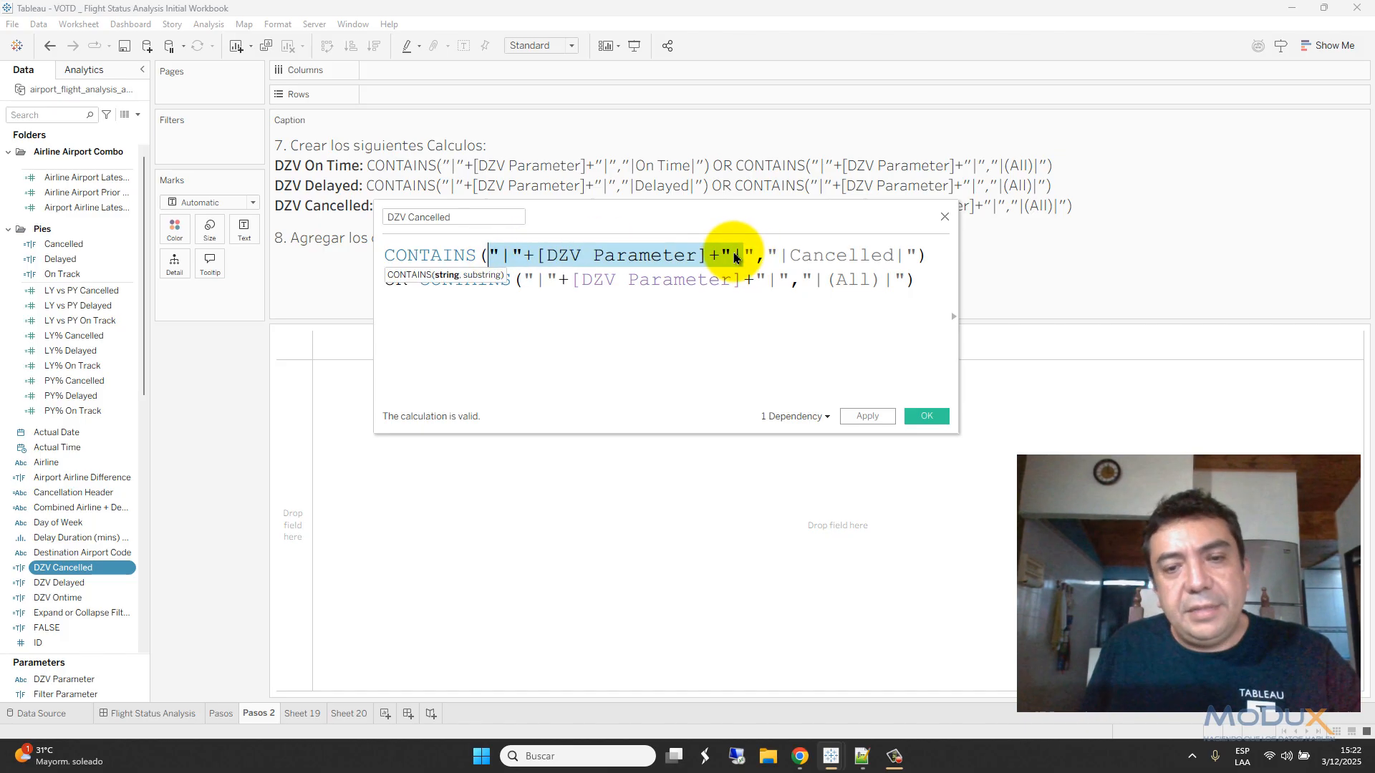
click(787, 257)
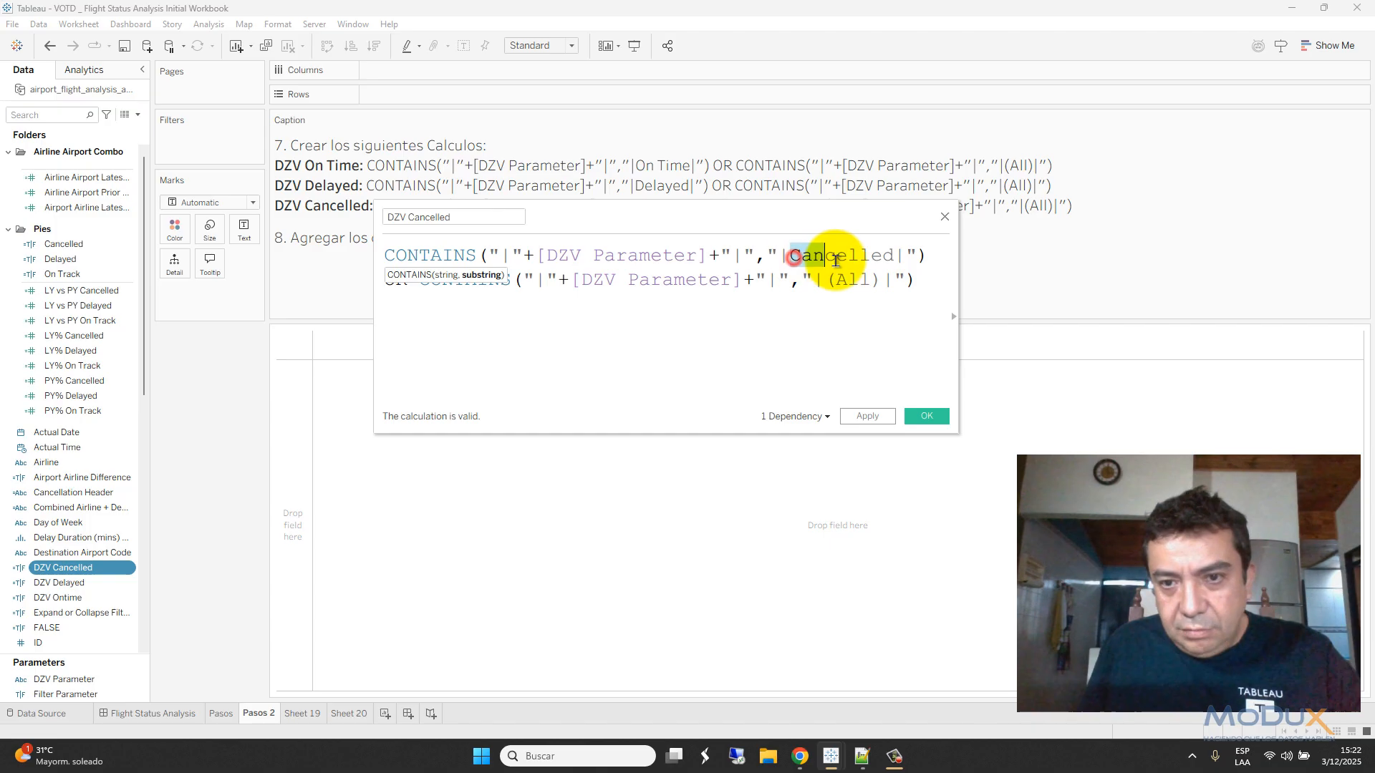
double_click(814, 257)
click(697, 281)
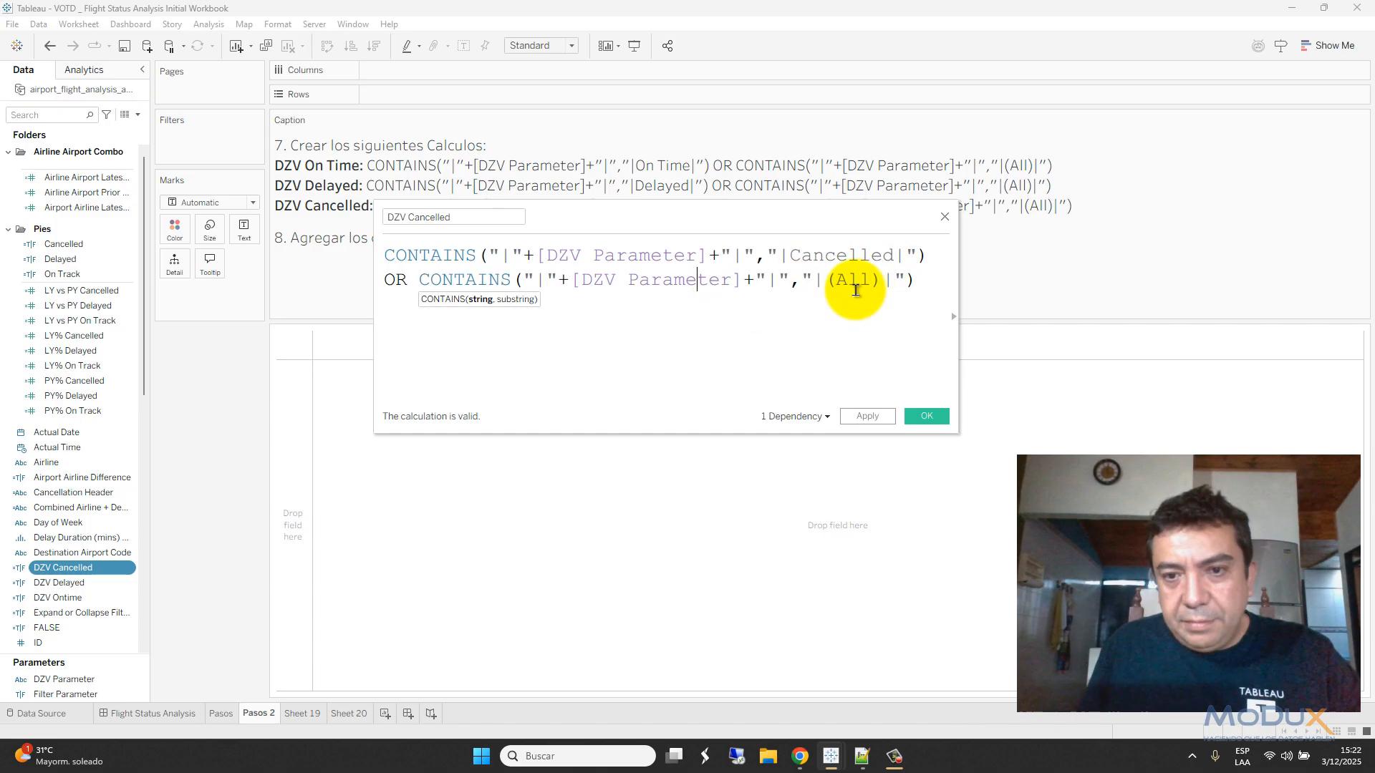
drag(898, 281, 816, 280)
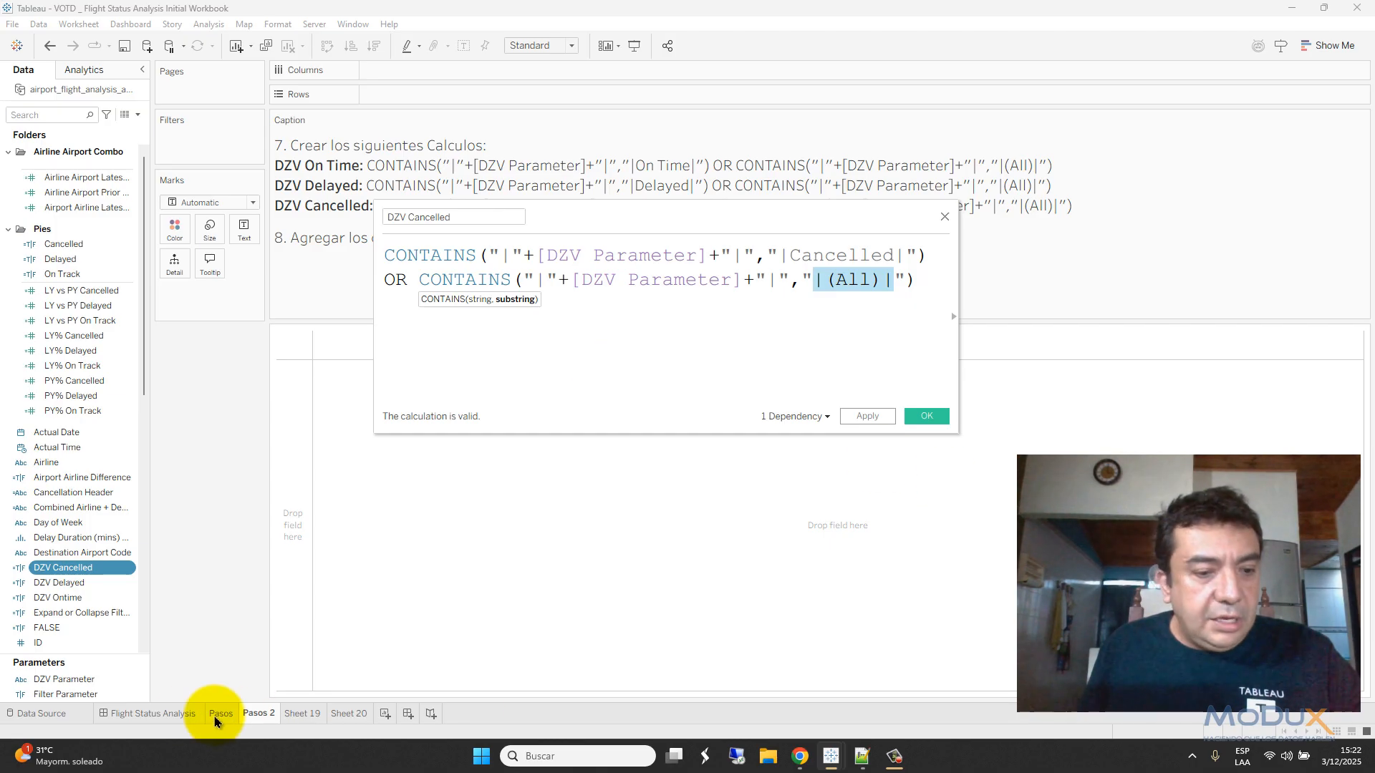
- Test Cancelled plus Delayed on the dashboard, save DZV Cancelled, and reset the list to (All)
click(178, 716)
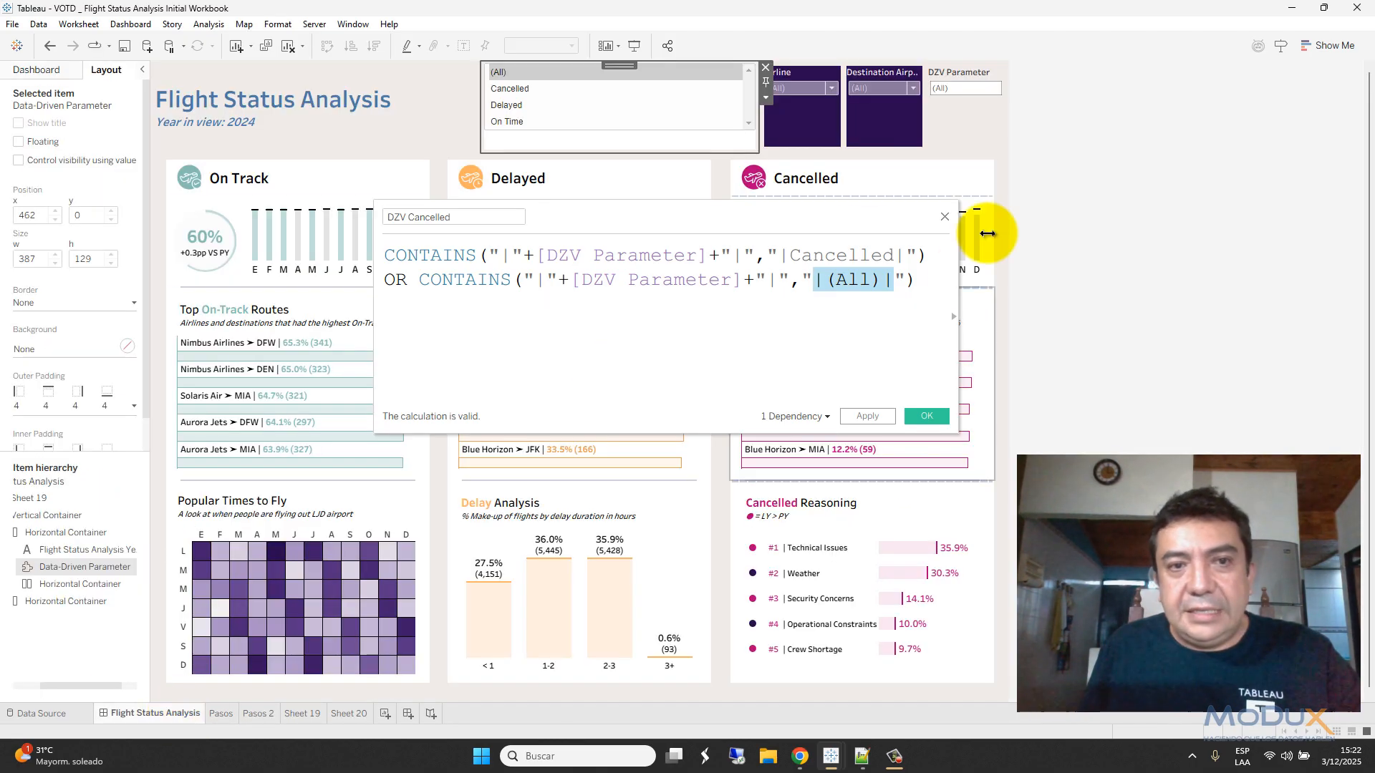
click(527, 91)
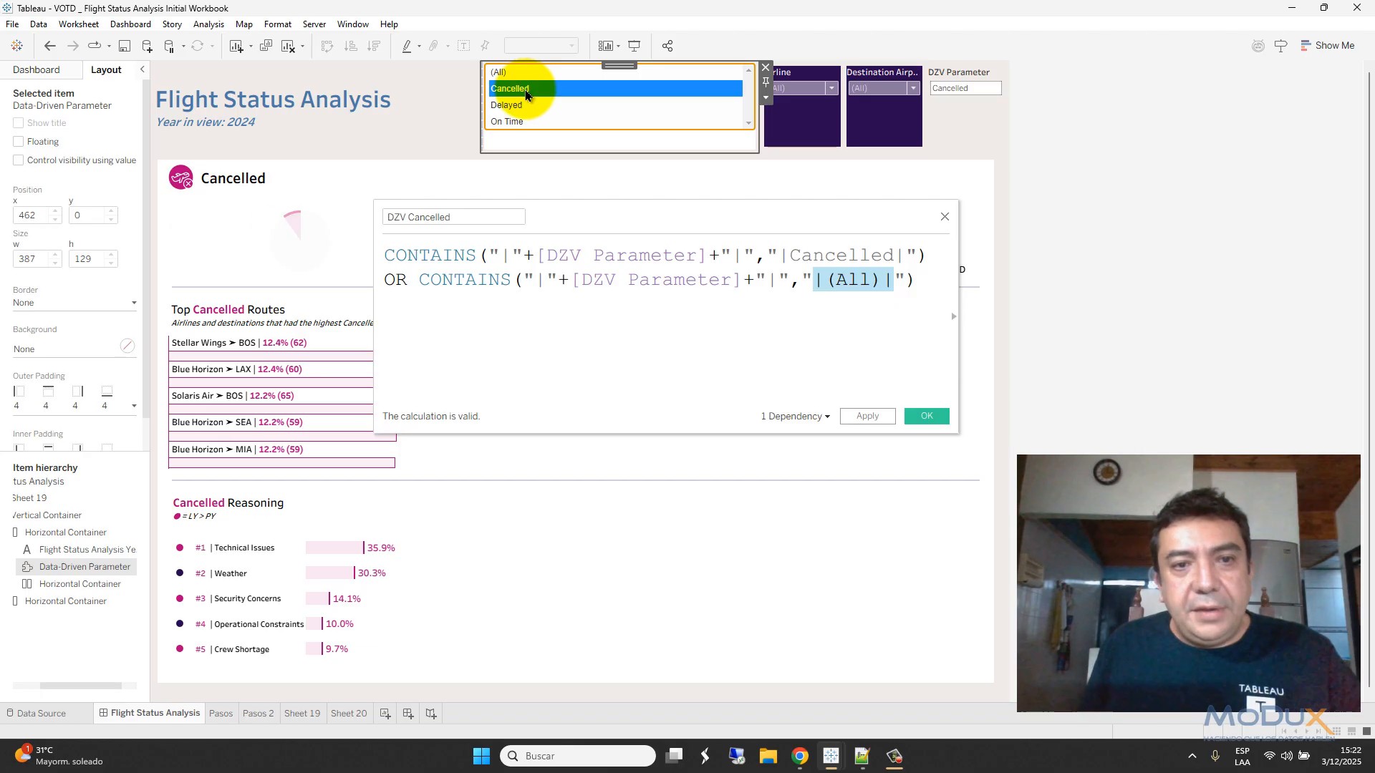
ctrl+click(509, 105)
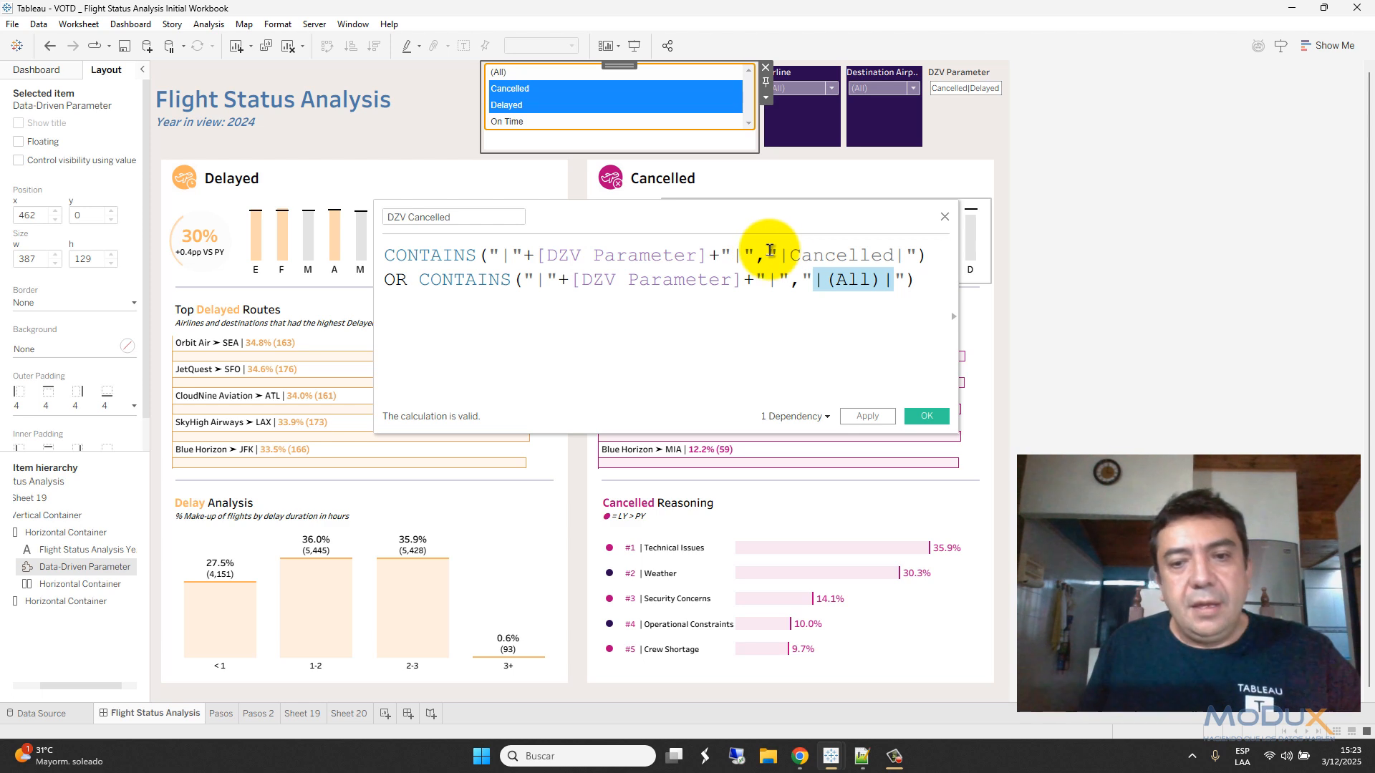
click(926, 417)
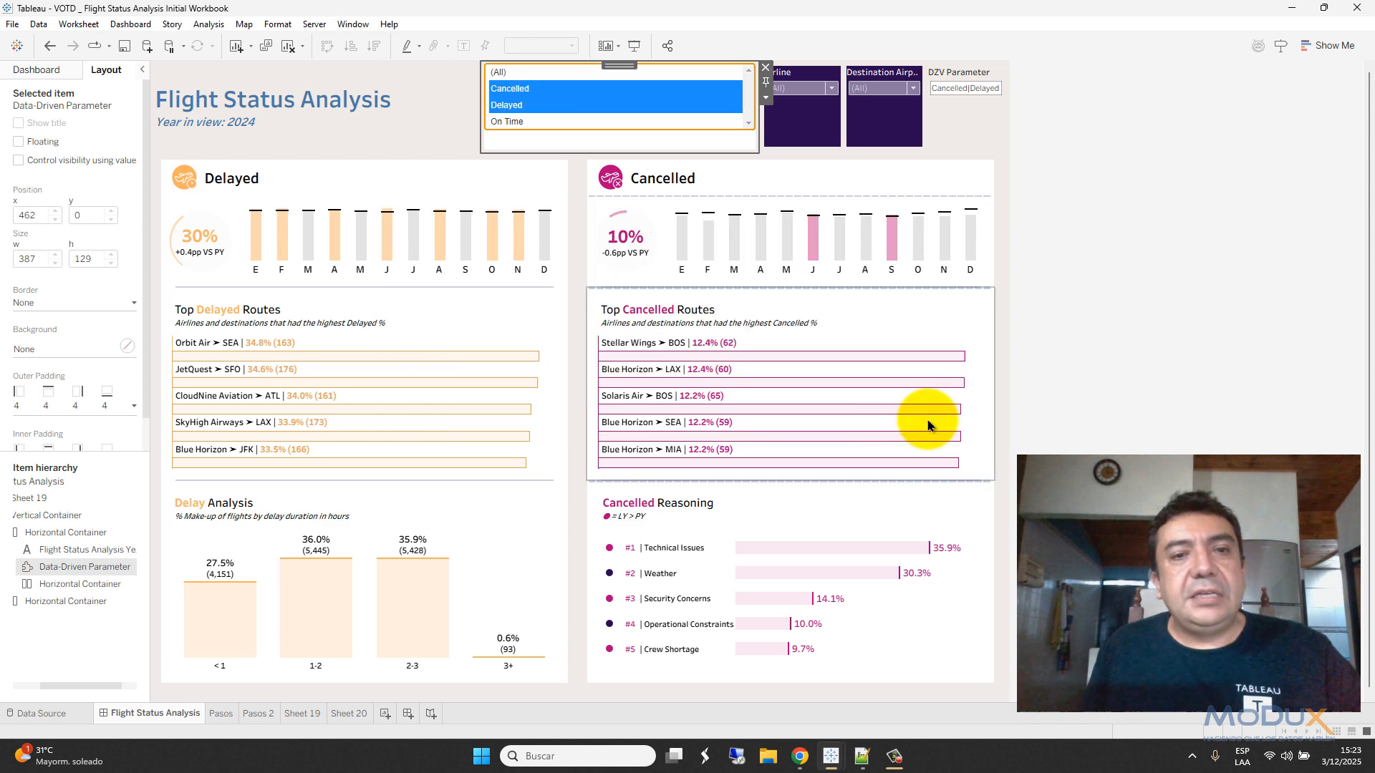
click(504, 74)
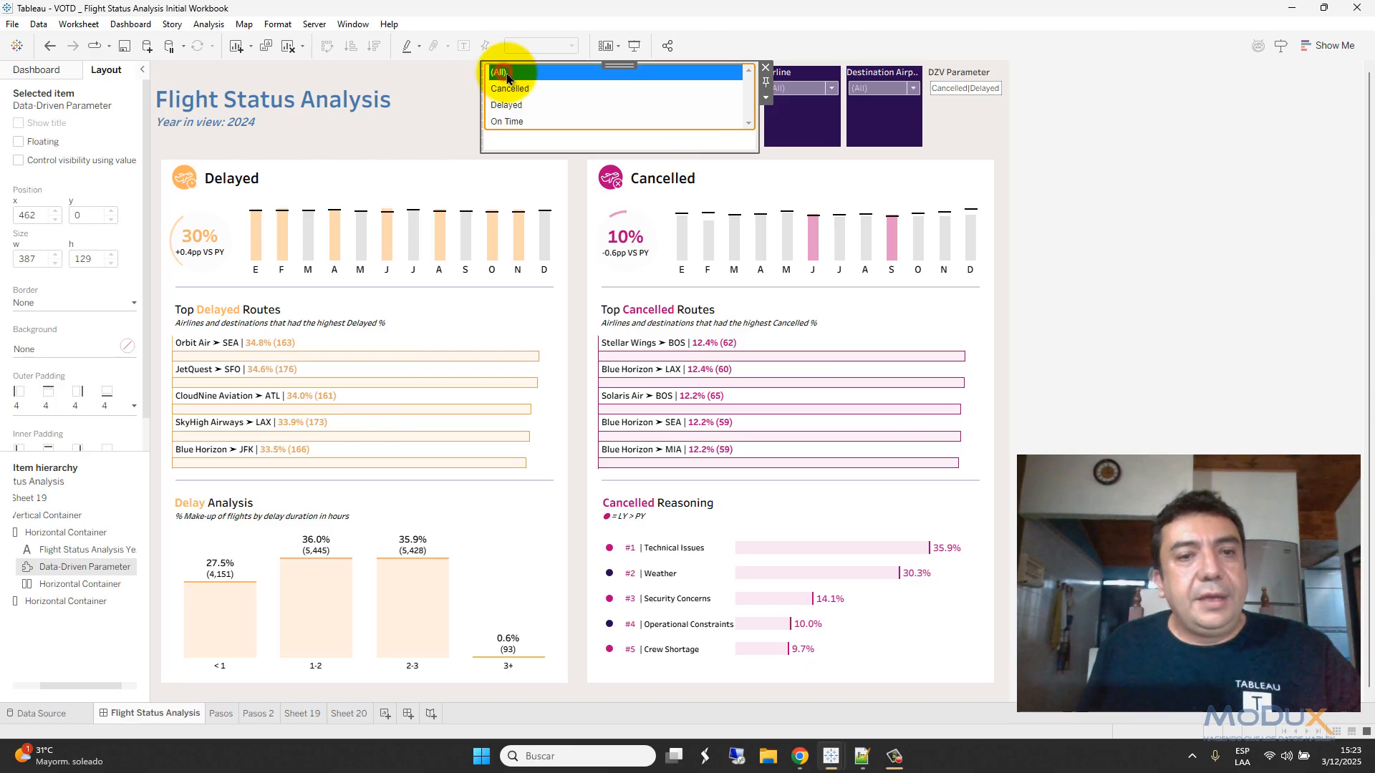